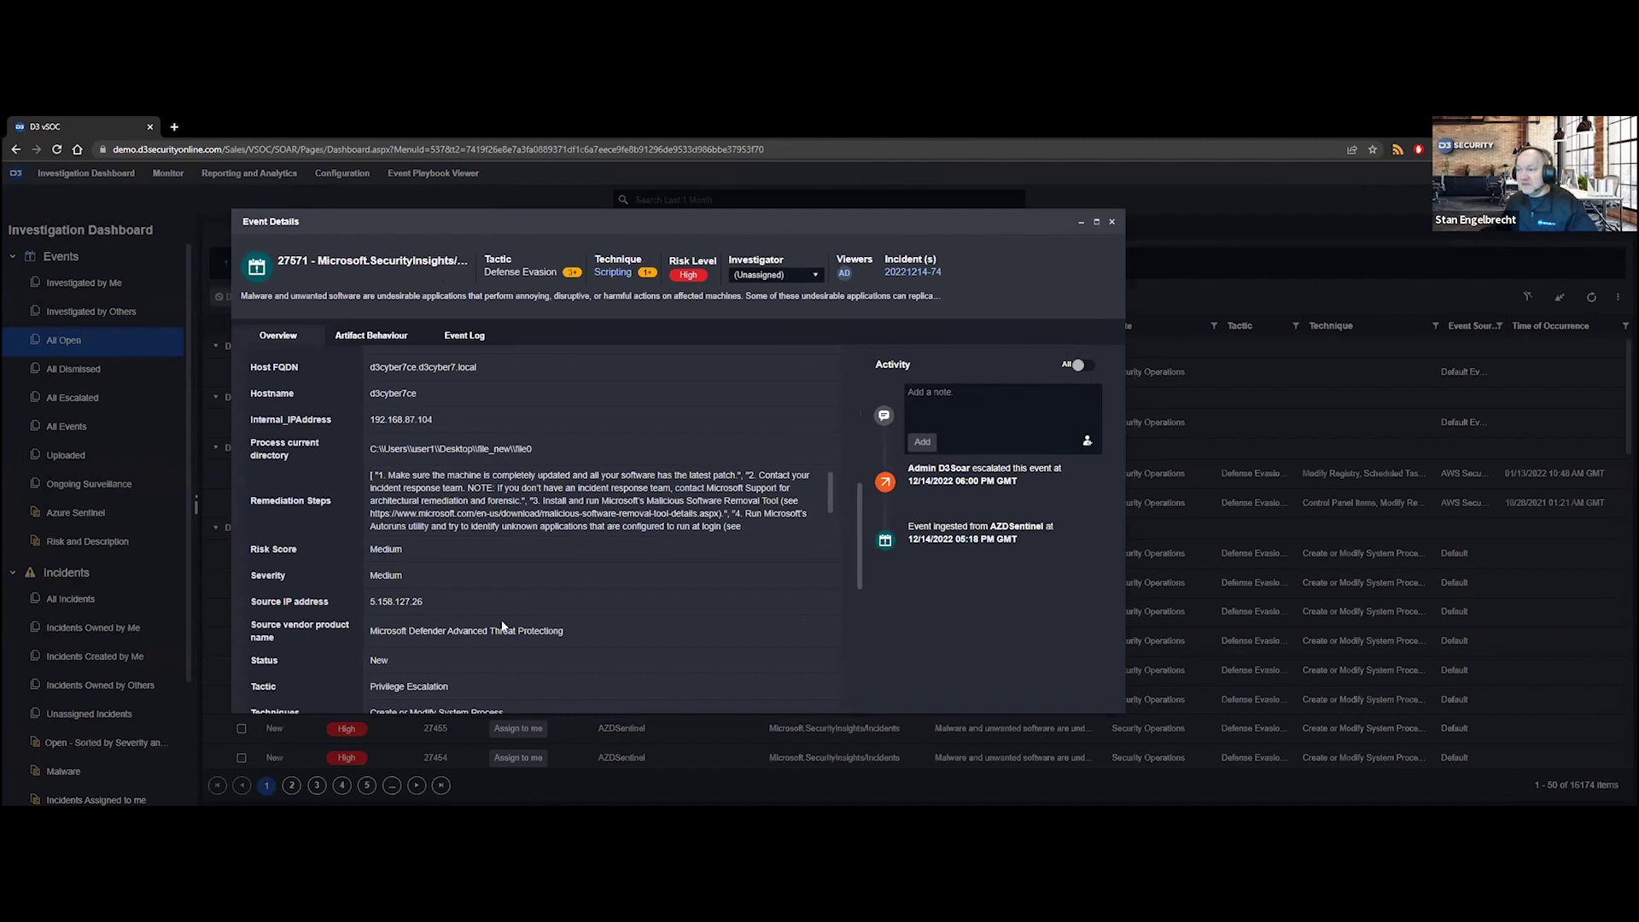
Step: Review the overview fields in the event details, highlighting the source IP address
{"action": "scroll", "coordinate": [502, 625], "scroll_direction": "up", "scroll_amount": 2}
{"action": "scroll", "coordinate": [502, 625], "scroll_direction": "up", "scroll_amount": 3}
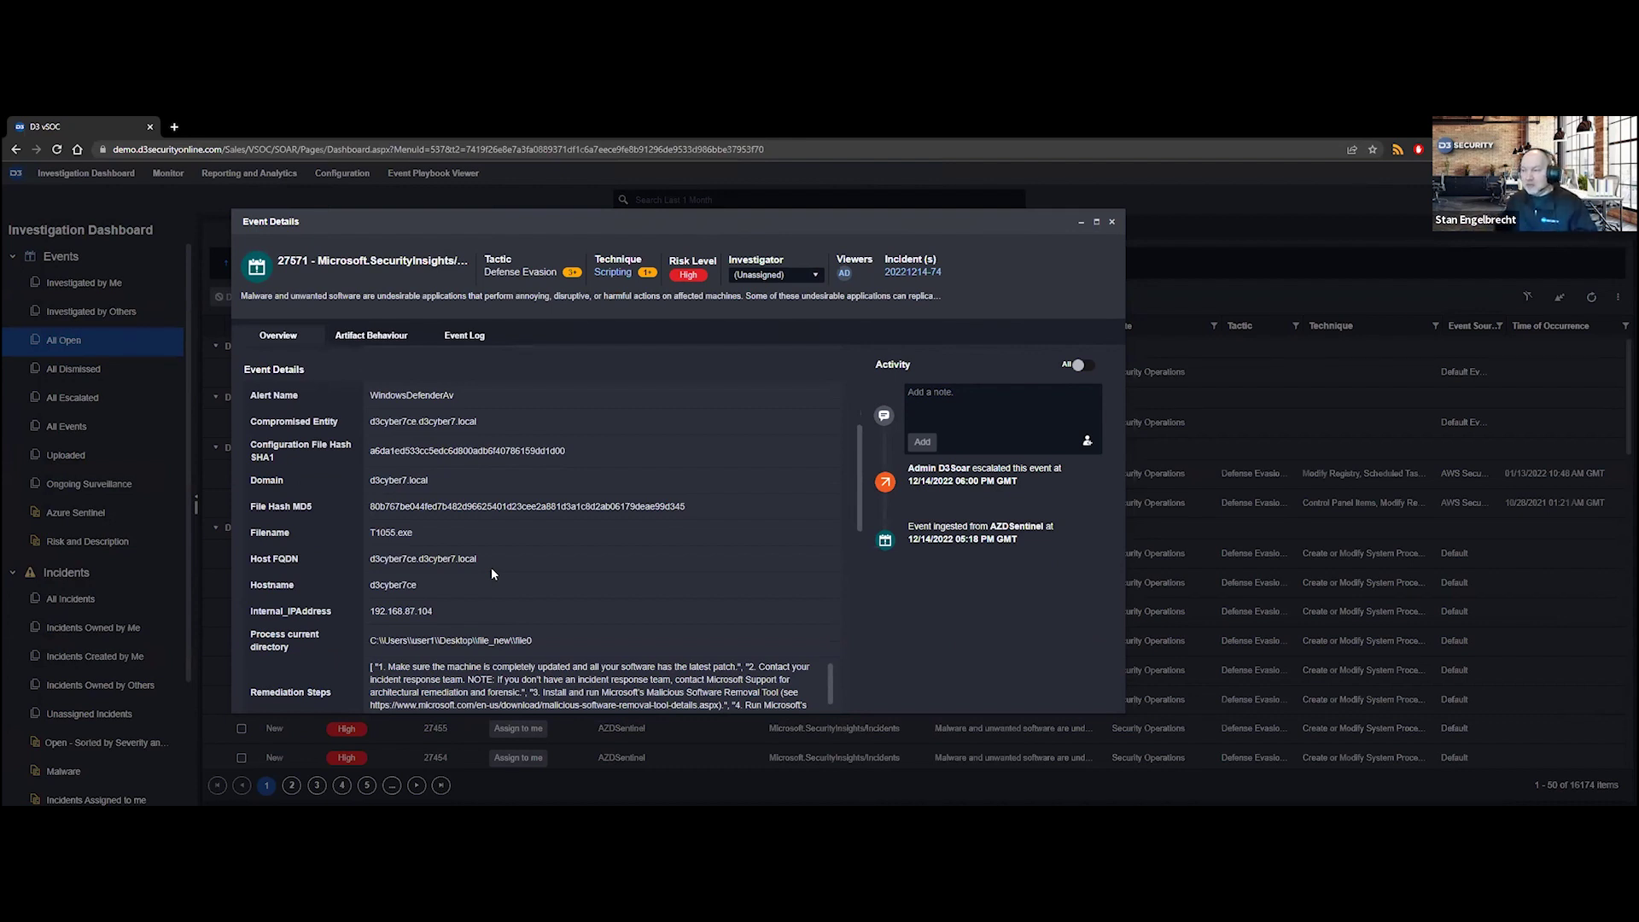
{"action": "scroll", "coordinate": [492, 573], "scroll_direction": "down", "scroll_amount": 4}
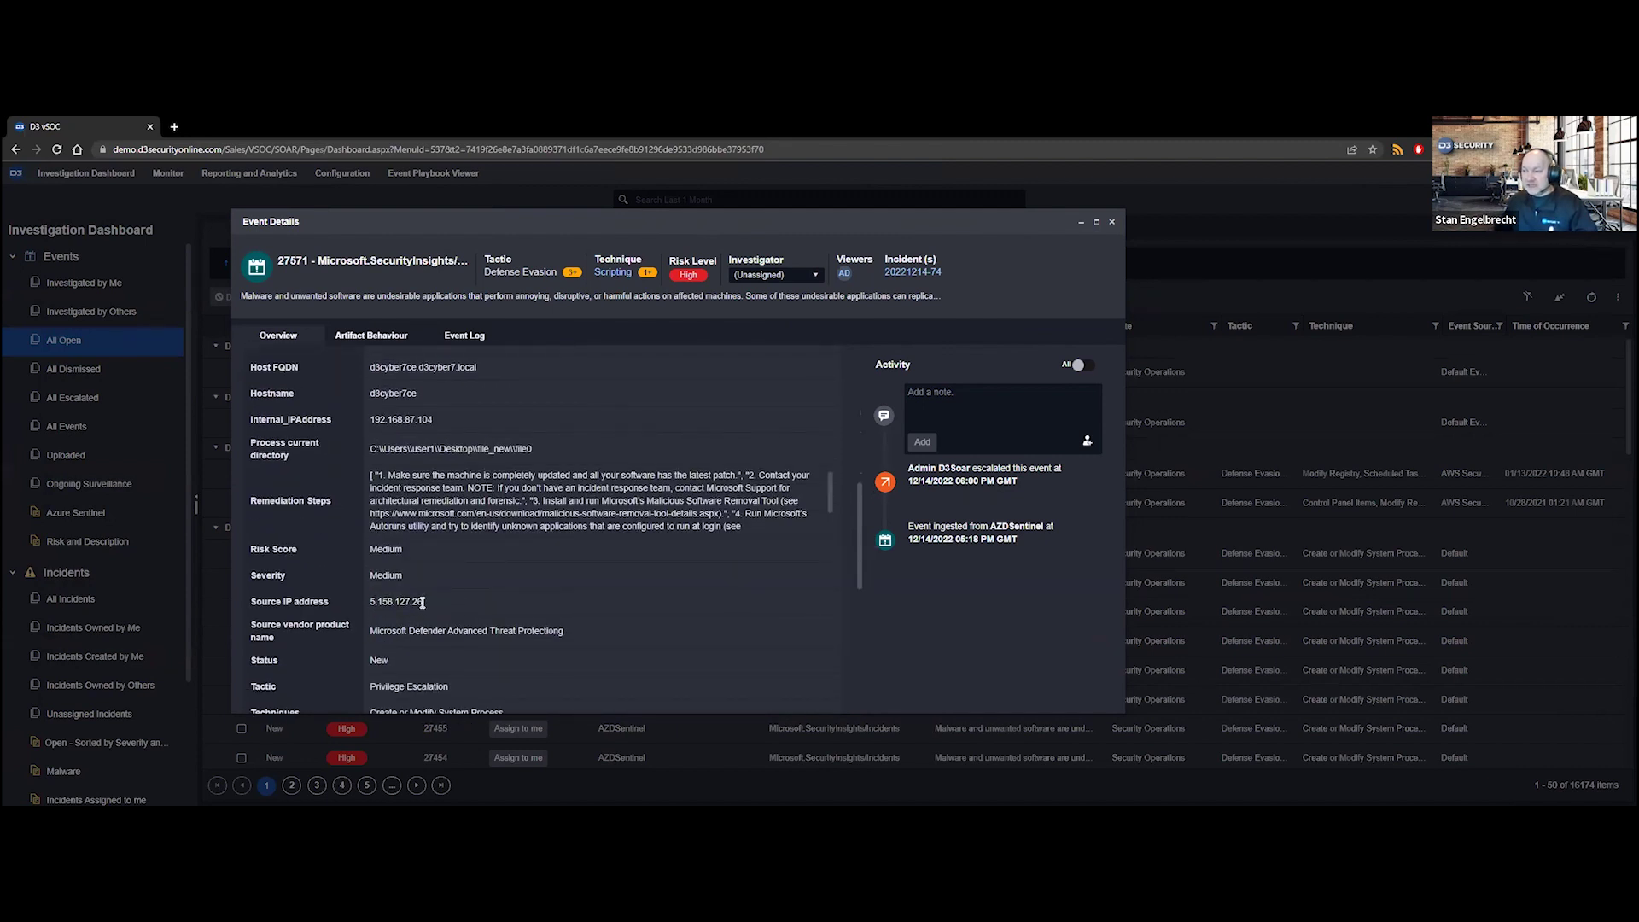
{"action": "left_click_drag", "start_coordinate": [422, 601], "coordinate": [378, 602]}
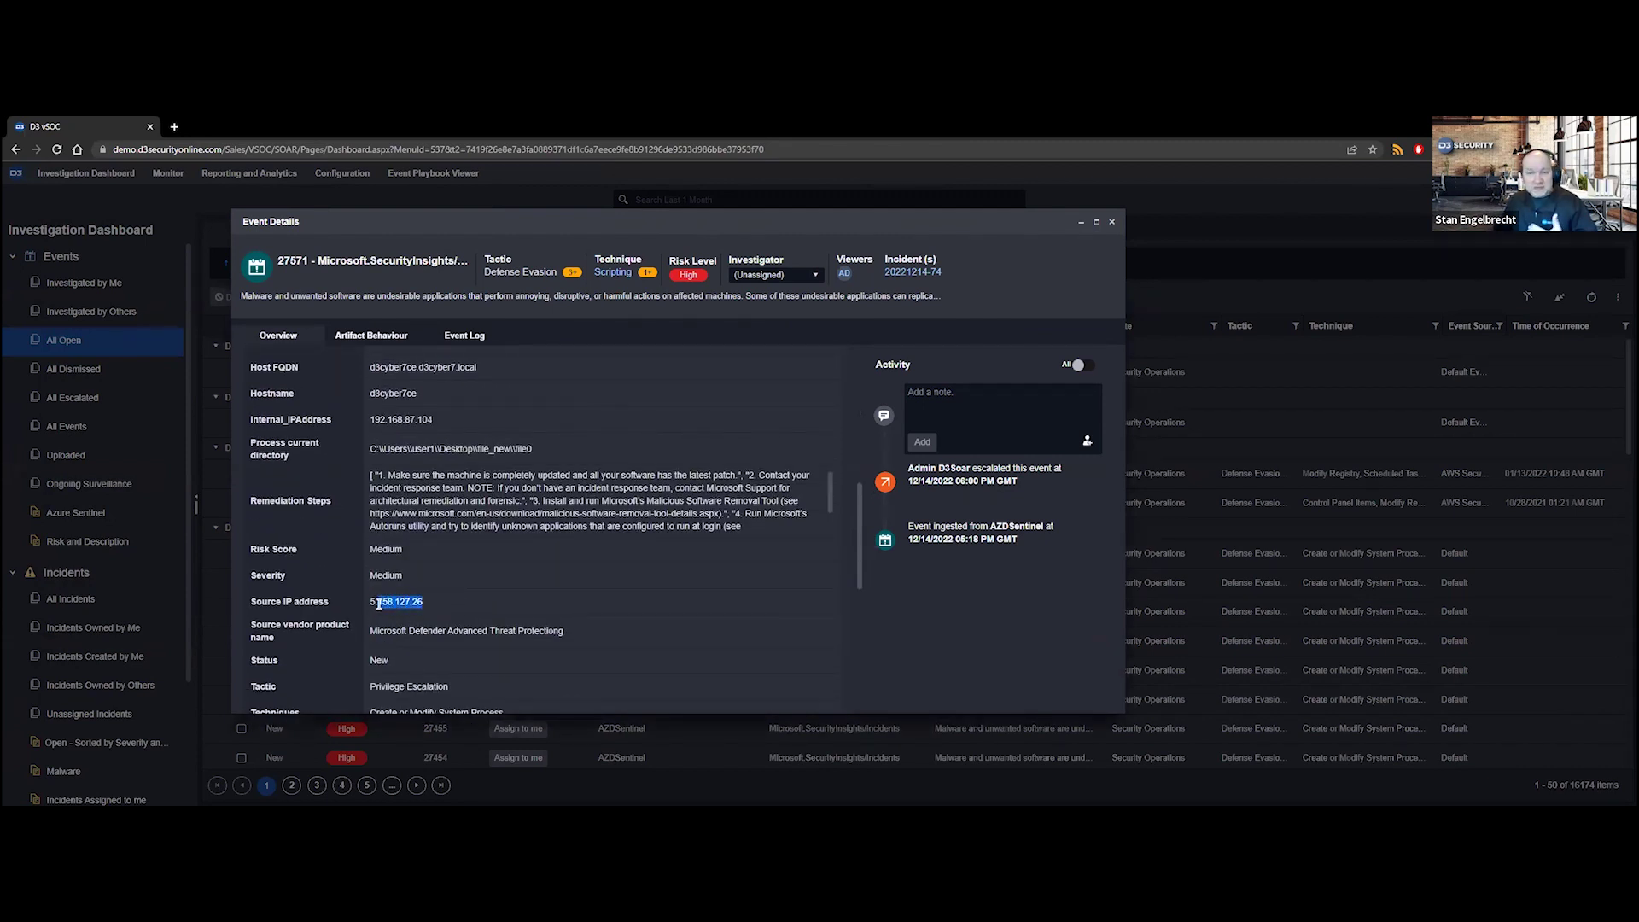
{"action": "left_click", "coordinate": [378, 604]}
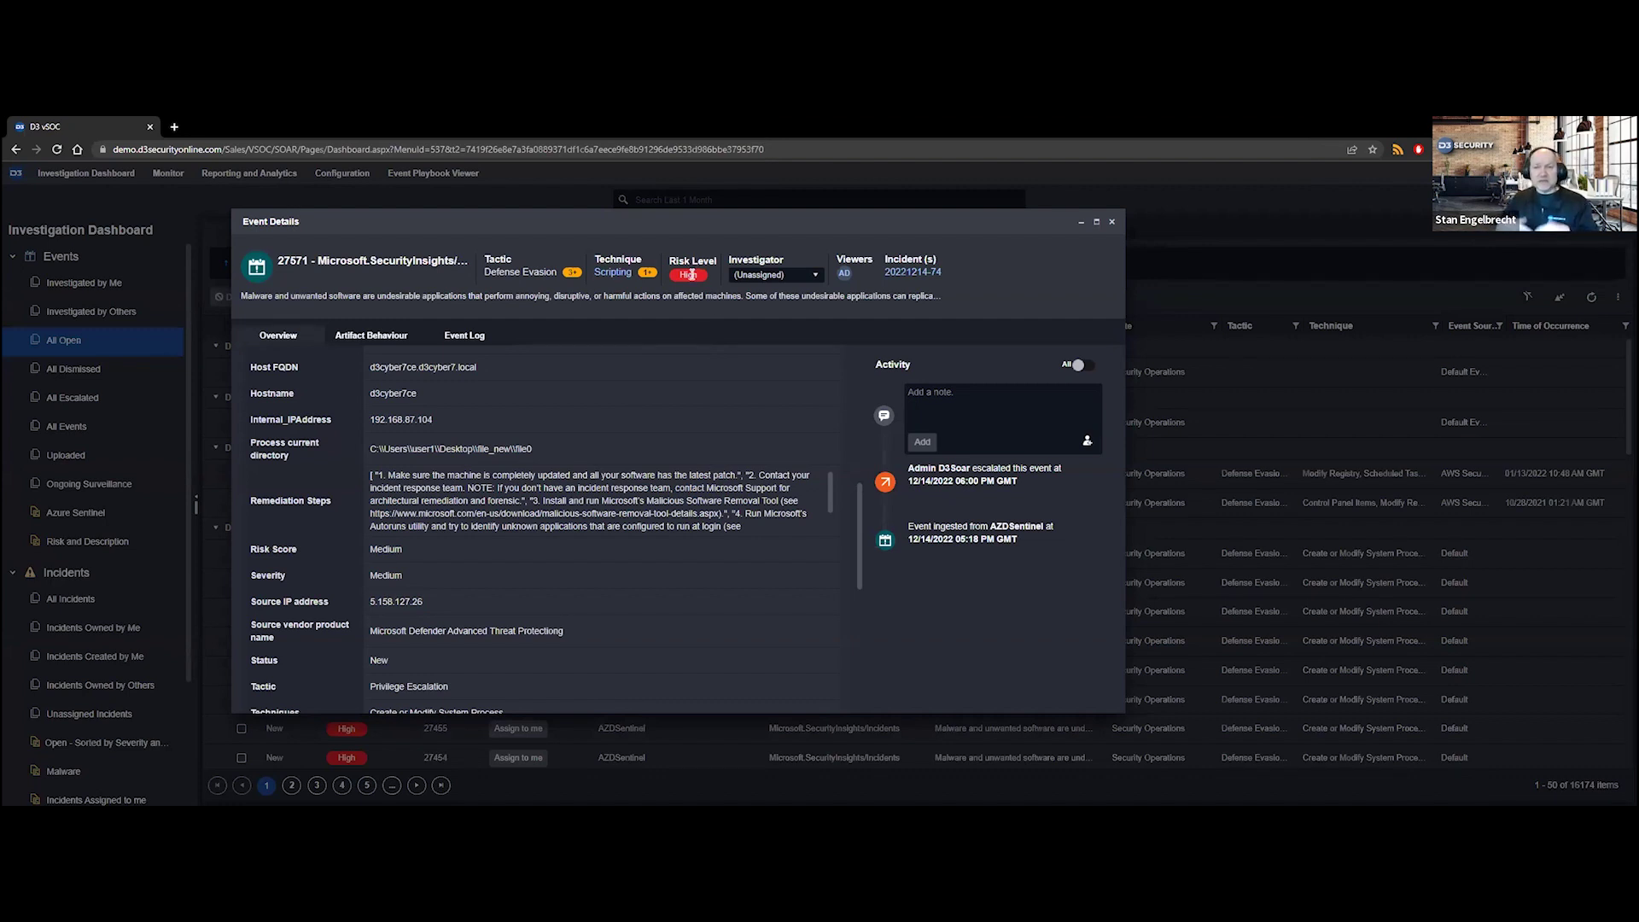
Step: Open the incident linked to the event and show all of its incident notes
{"action": "left_click", "coordinate": [920, 273]}
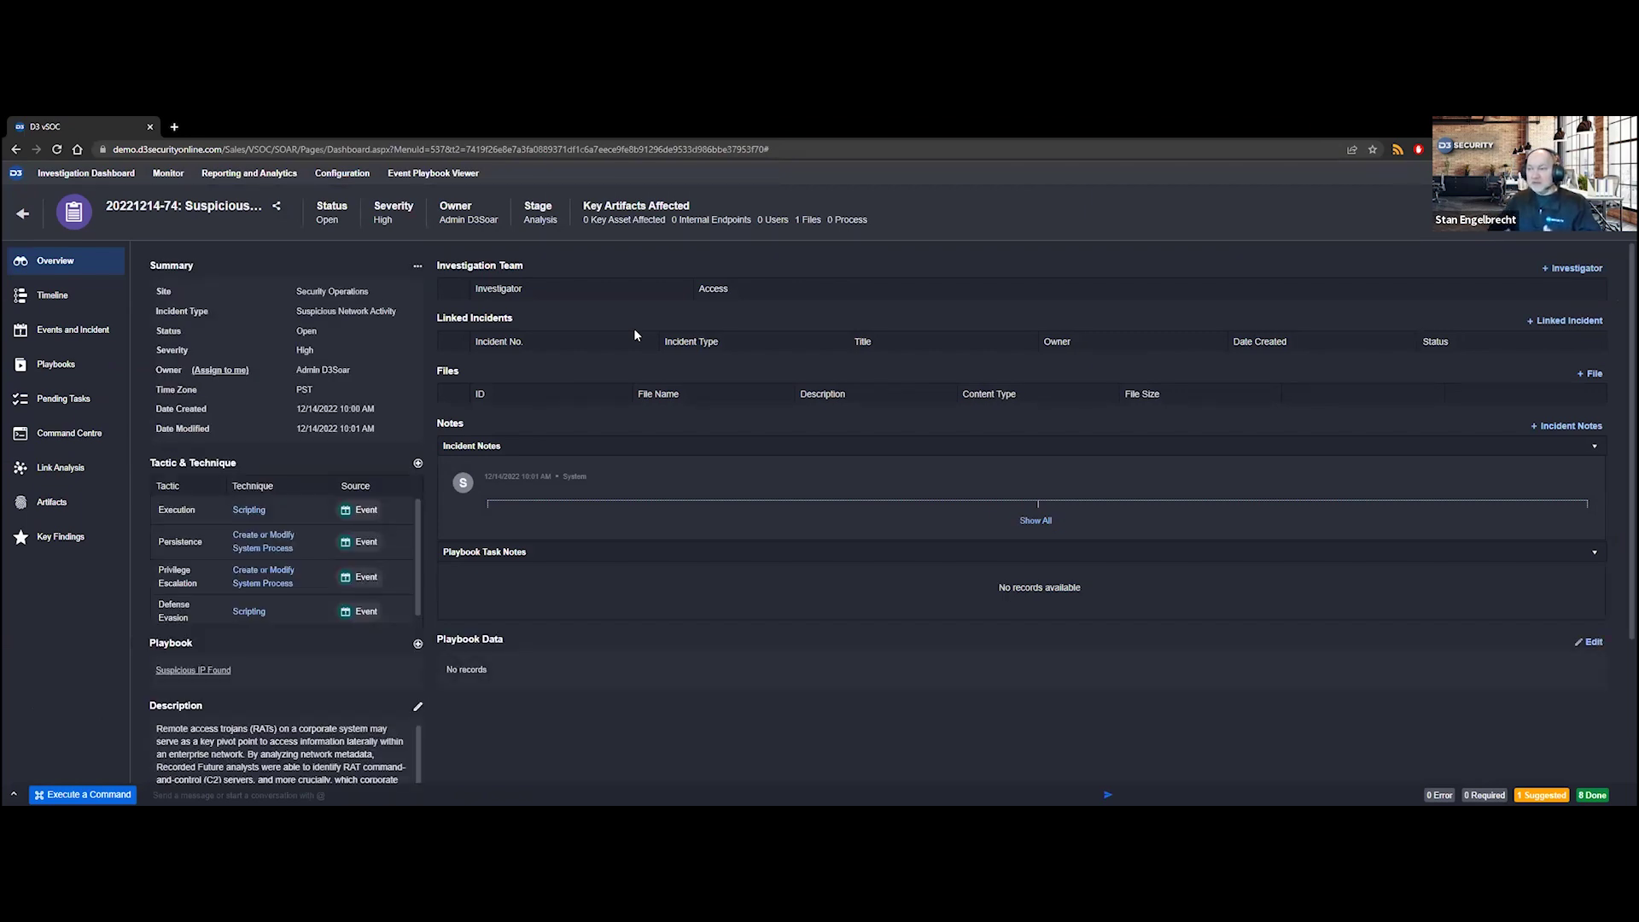
{"action": "left_click", "coordinate": [1021, 523]}
{"action": "scroll", "coordinate": [435, 435], "scroll_direction": "down", "scroll_amount": 1}
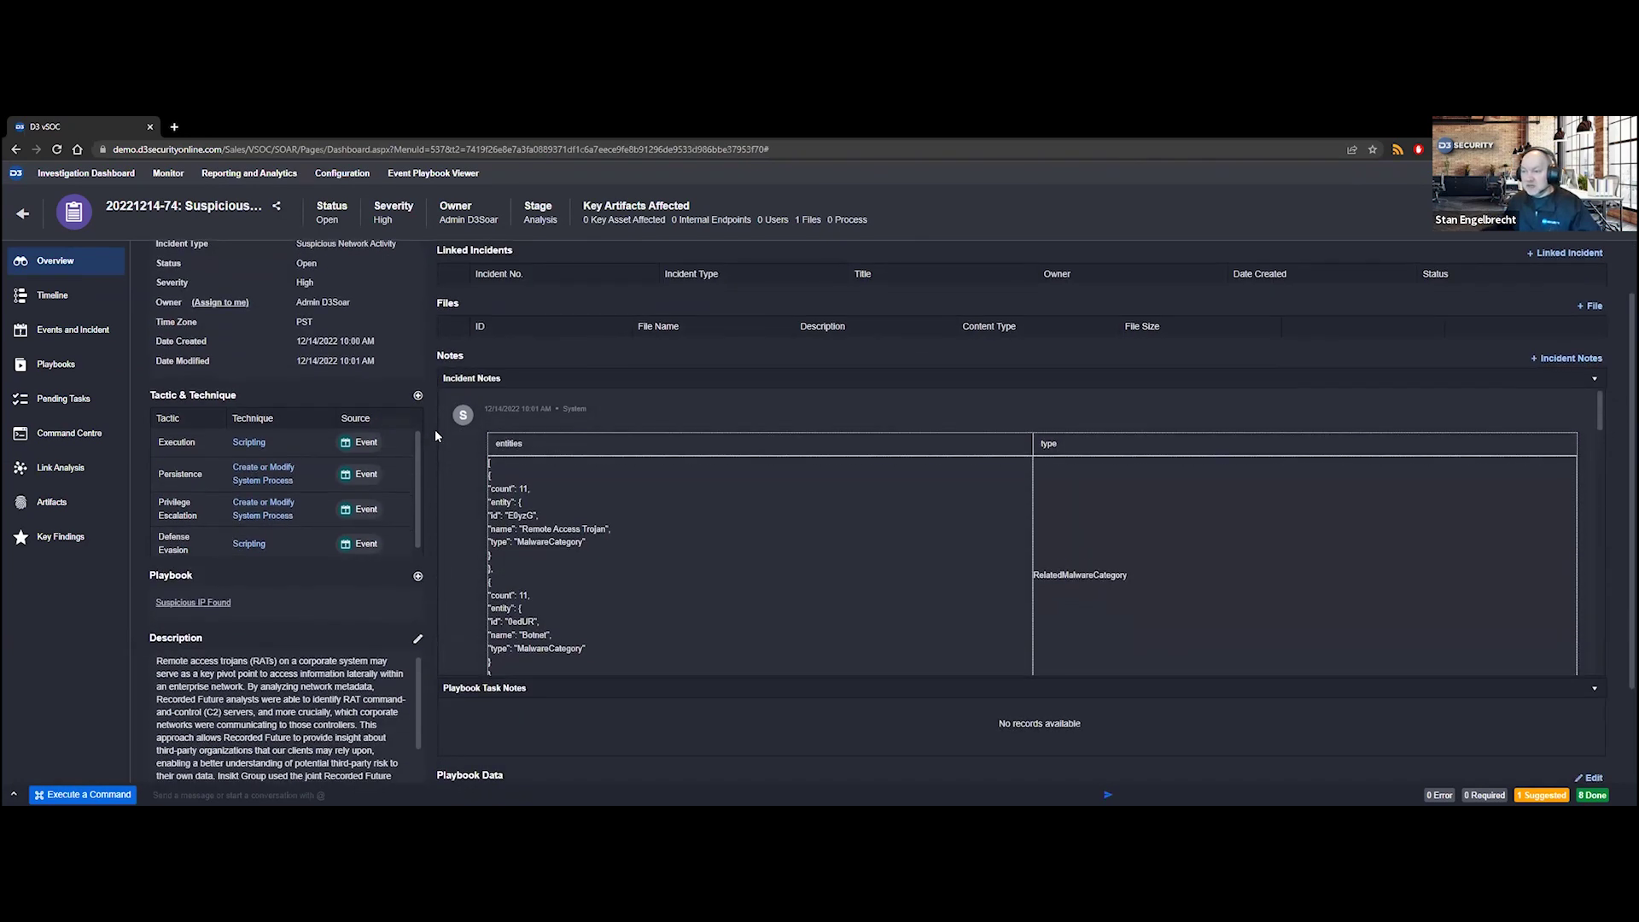
Step: Read the incident description about remote access trojans, highlighting its opening sentences
{"action": "scroll", "coordinate": [434, 429], "scroll_direction": "down", "scroll_amount": 2}
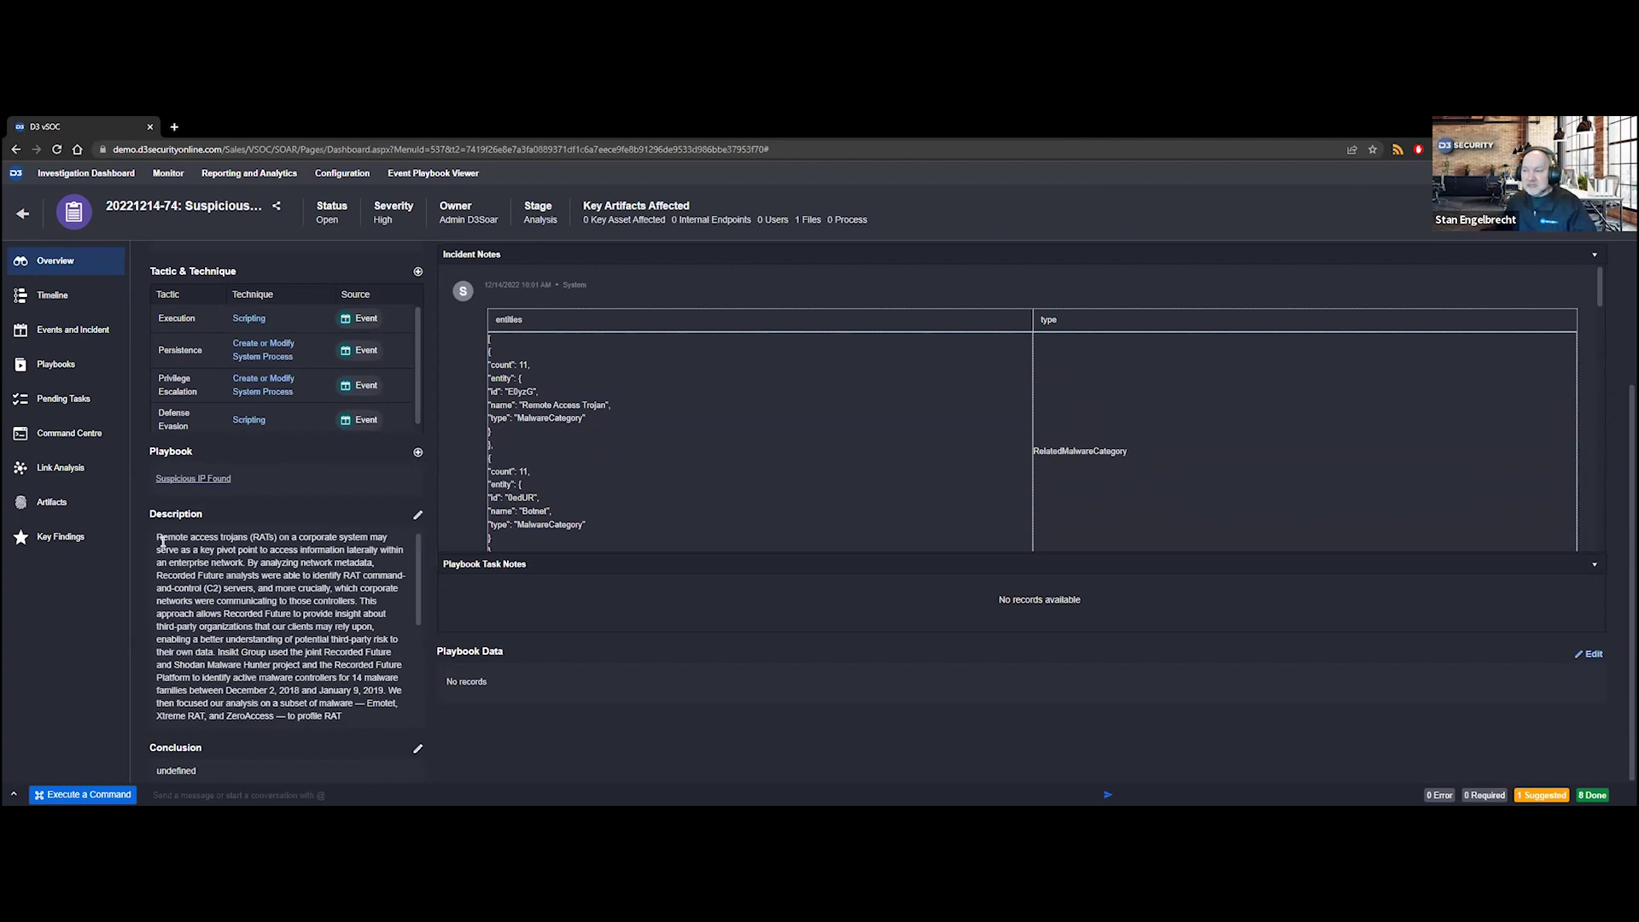
{"action": "double_click", "coordinate": [167, 538]}
{"action": "left_click_drag", "start_coordinate": [195, 548], "coordinate": [324, 583]}
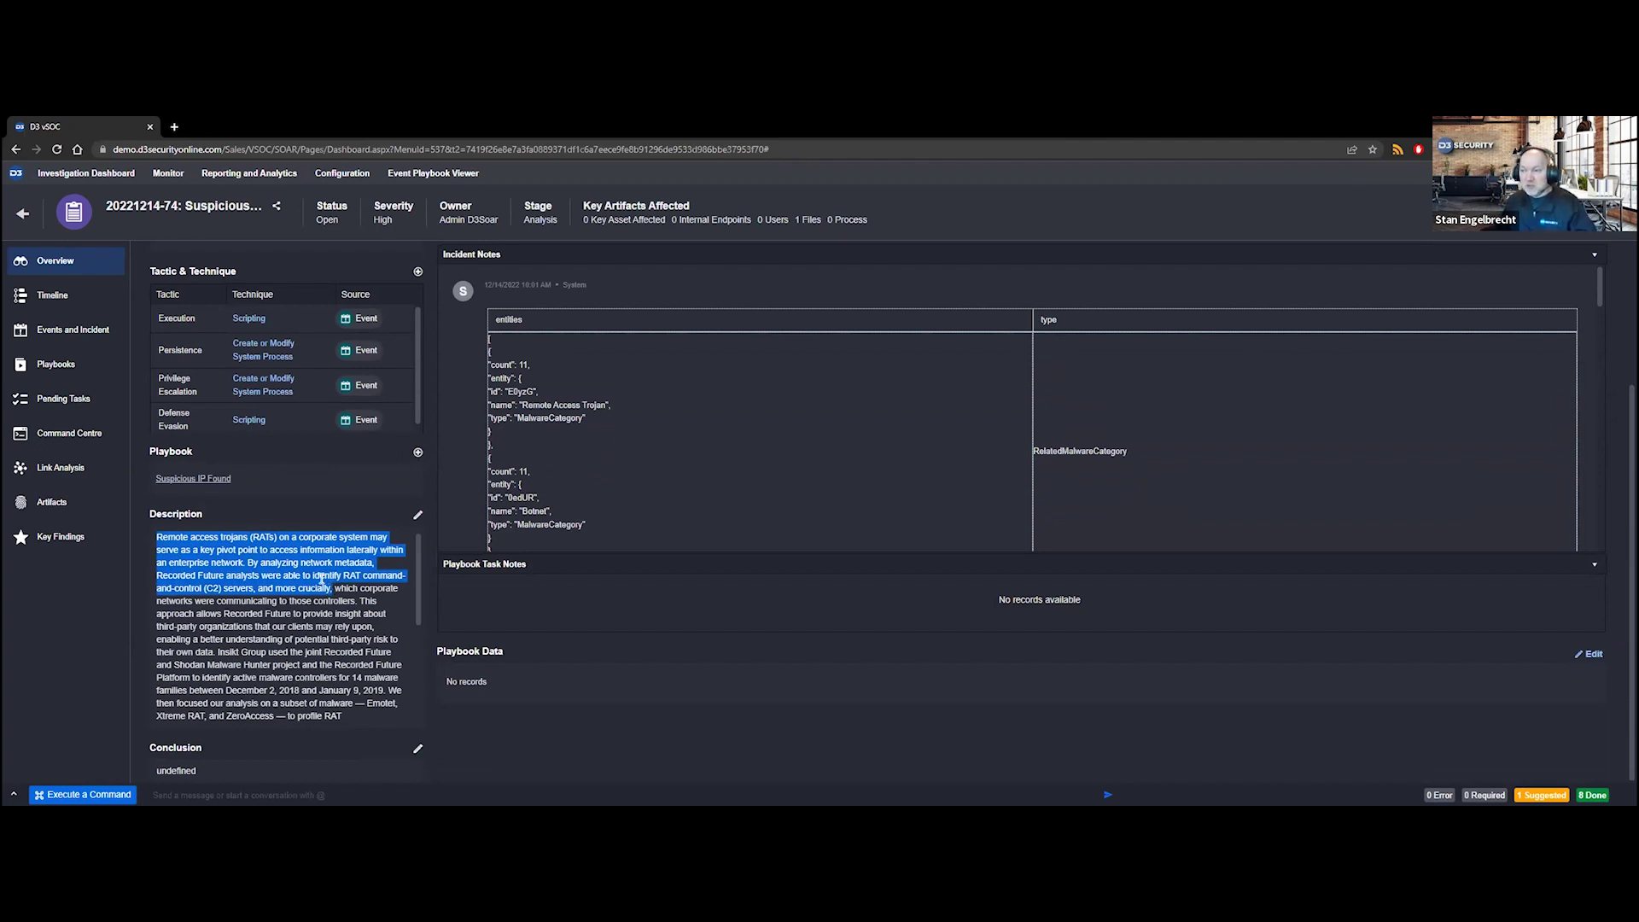
{"action": "left_click", "coordinate": [322, 580]}
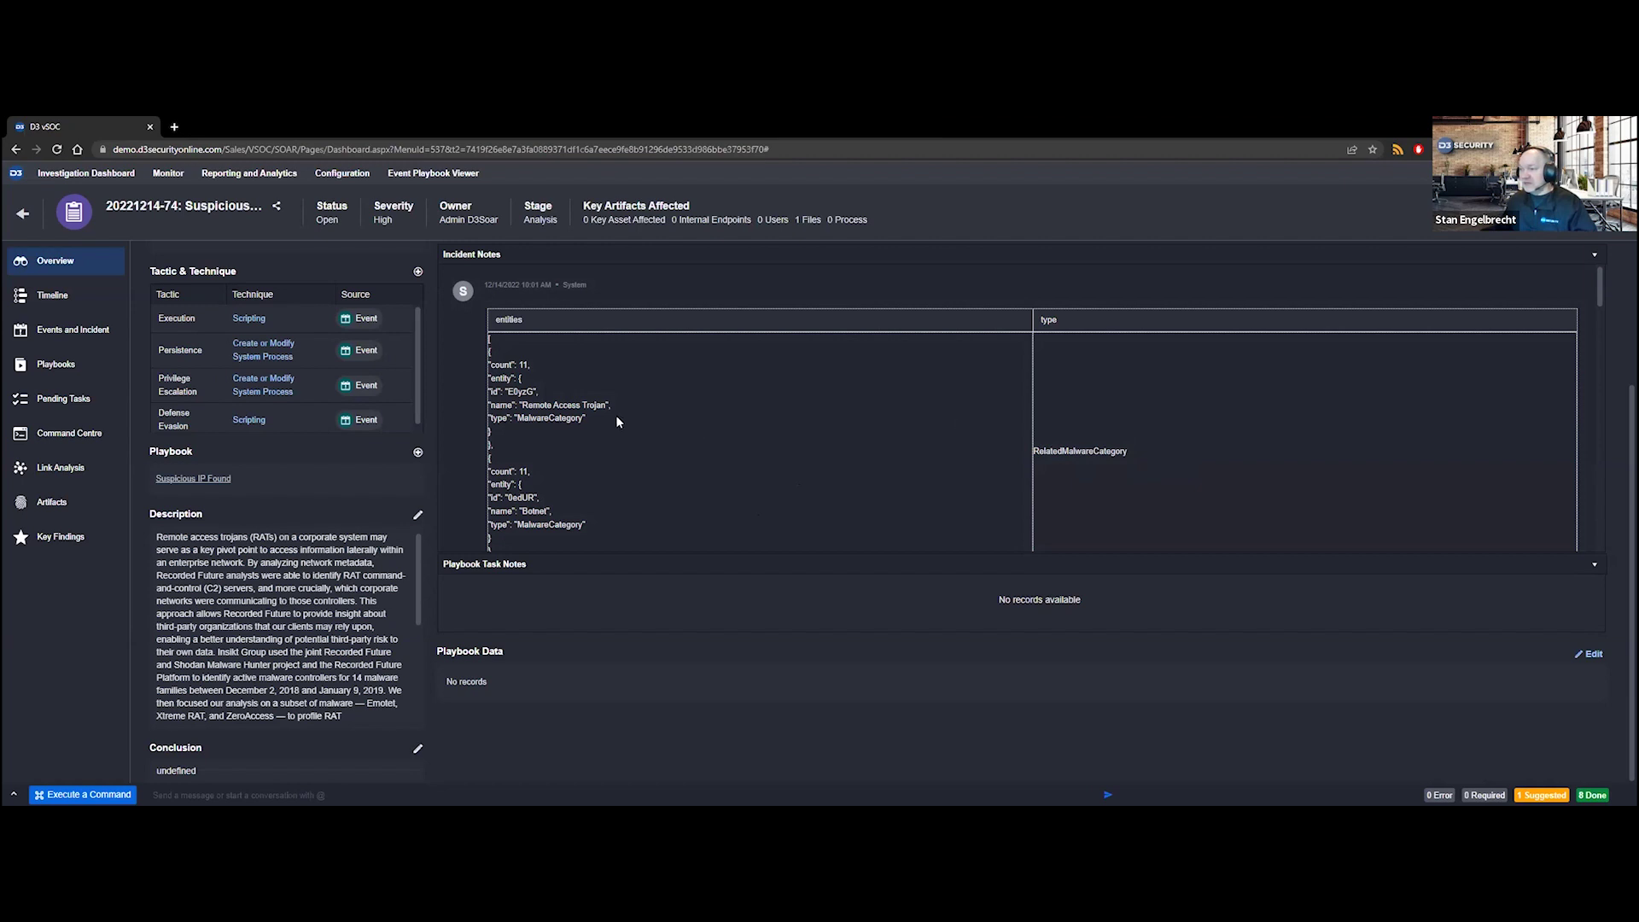
Step: Examine the related malware categories, hashes and IP addresses listed in the incident notes
{"action": "scroll", "coordinate": [654, 445], "scroll_direction": "down", "scroll_amount": 1}
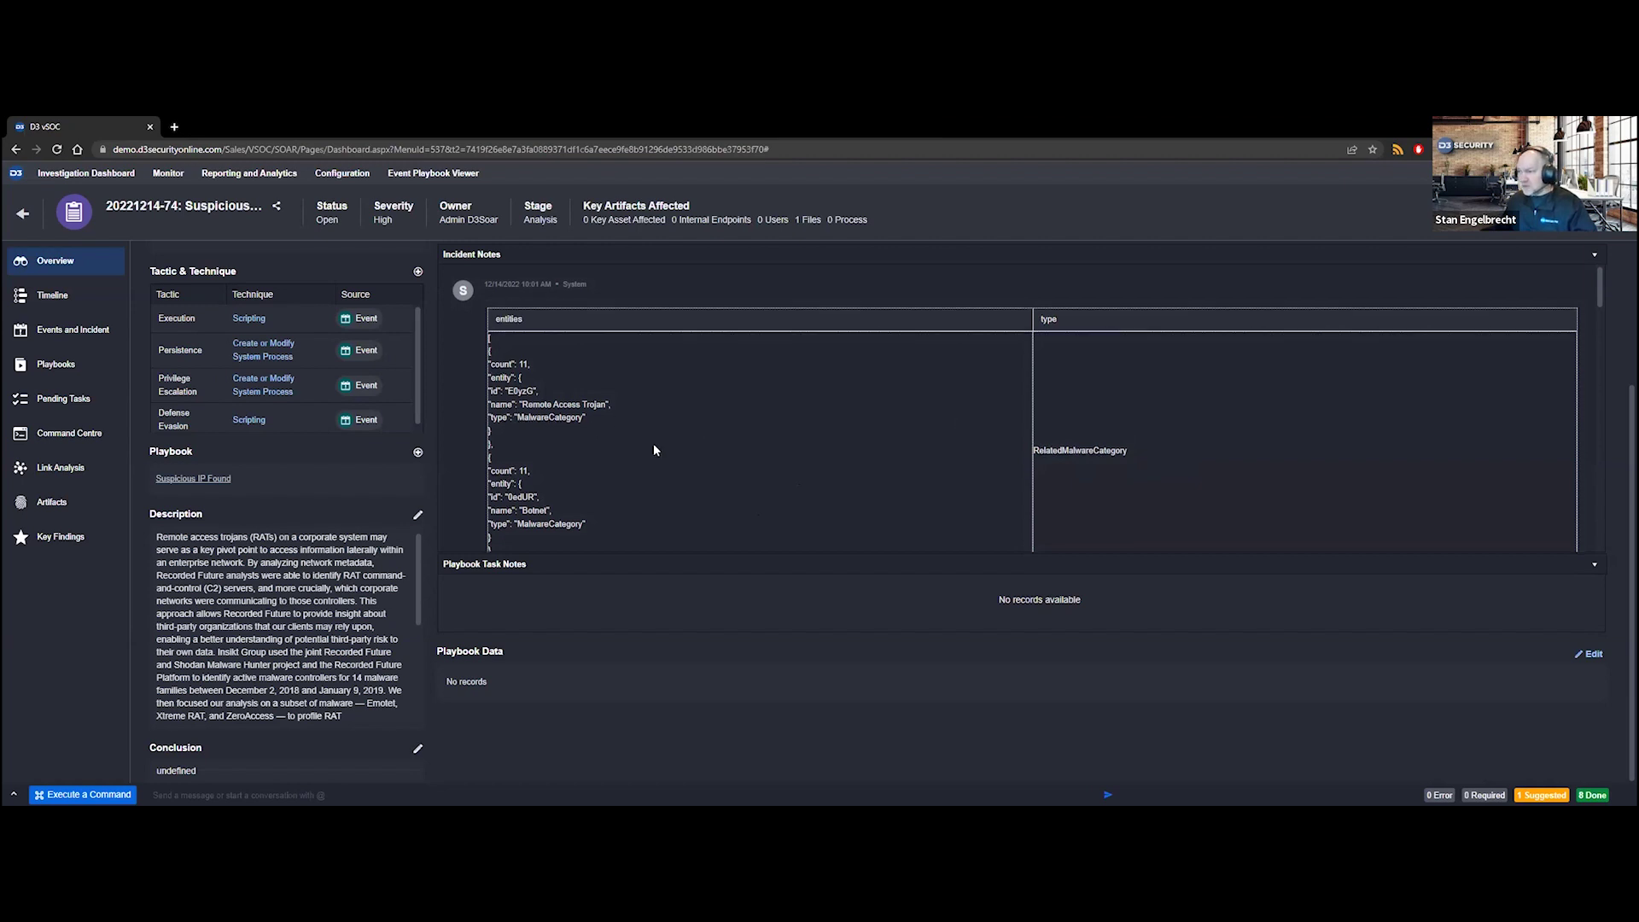
{"action": "scroll", "coordinate": [654, 449], "scroll_direction": "down", "scroll_amount": 2}
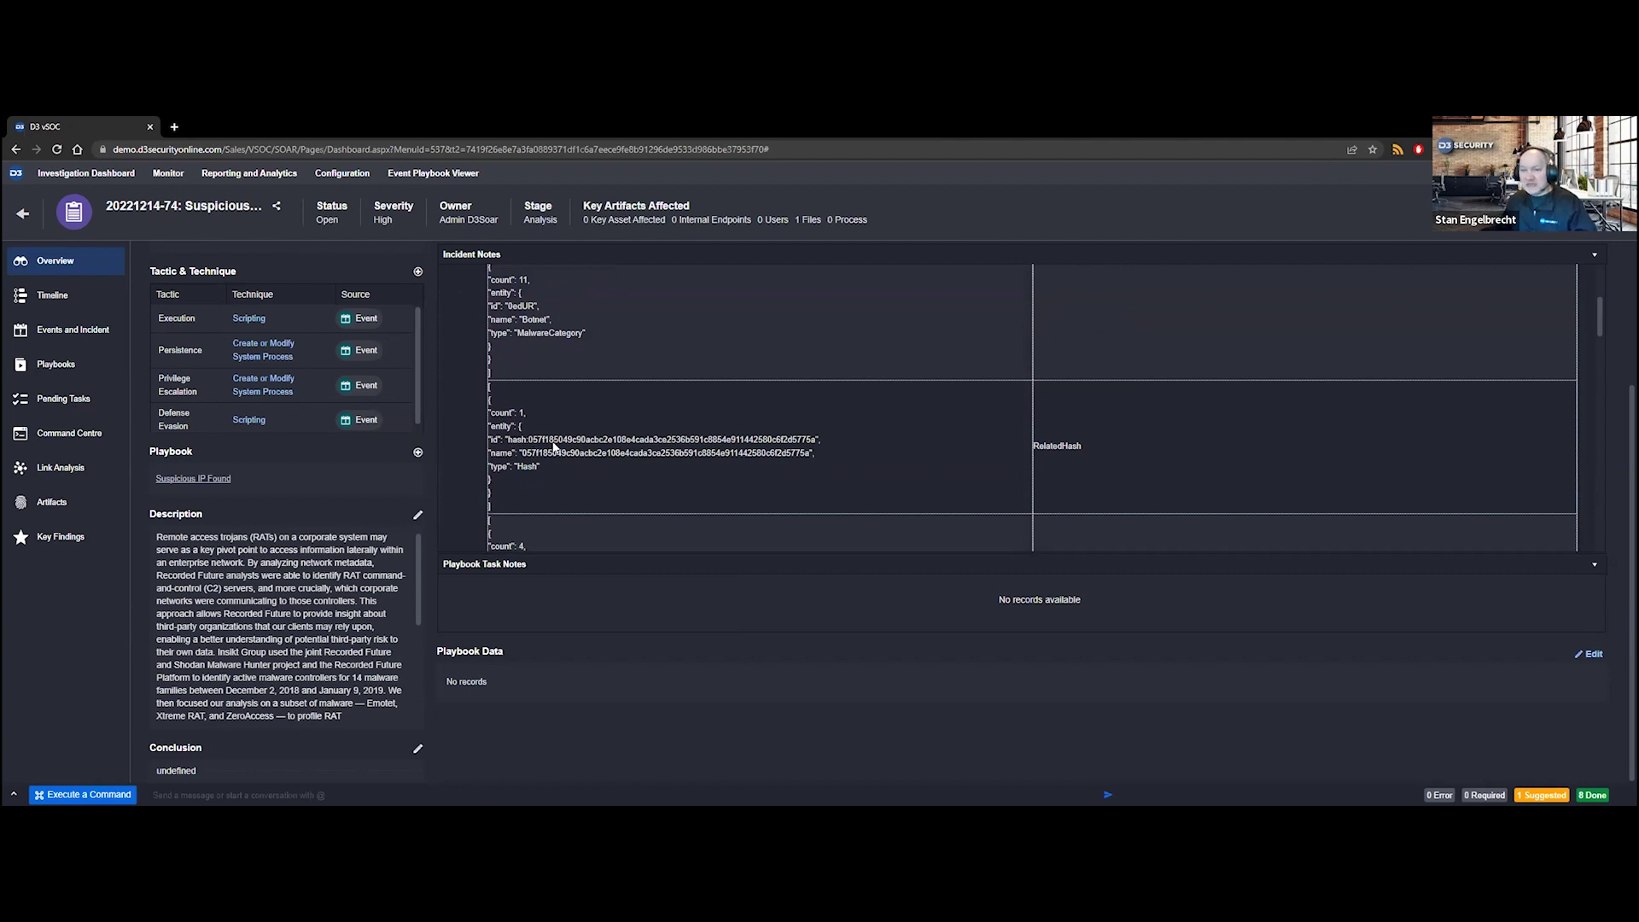
{"action": "scroll", "coordinate": [831, 446], "scroll_direction": "down", "scroll_amount": 1}
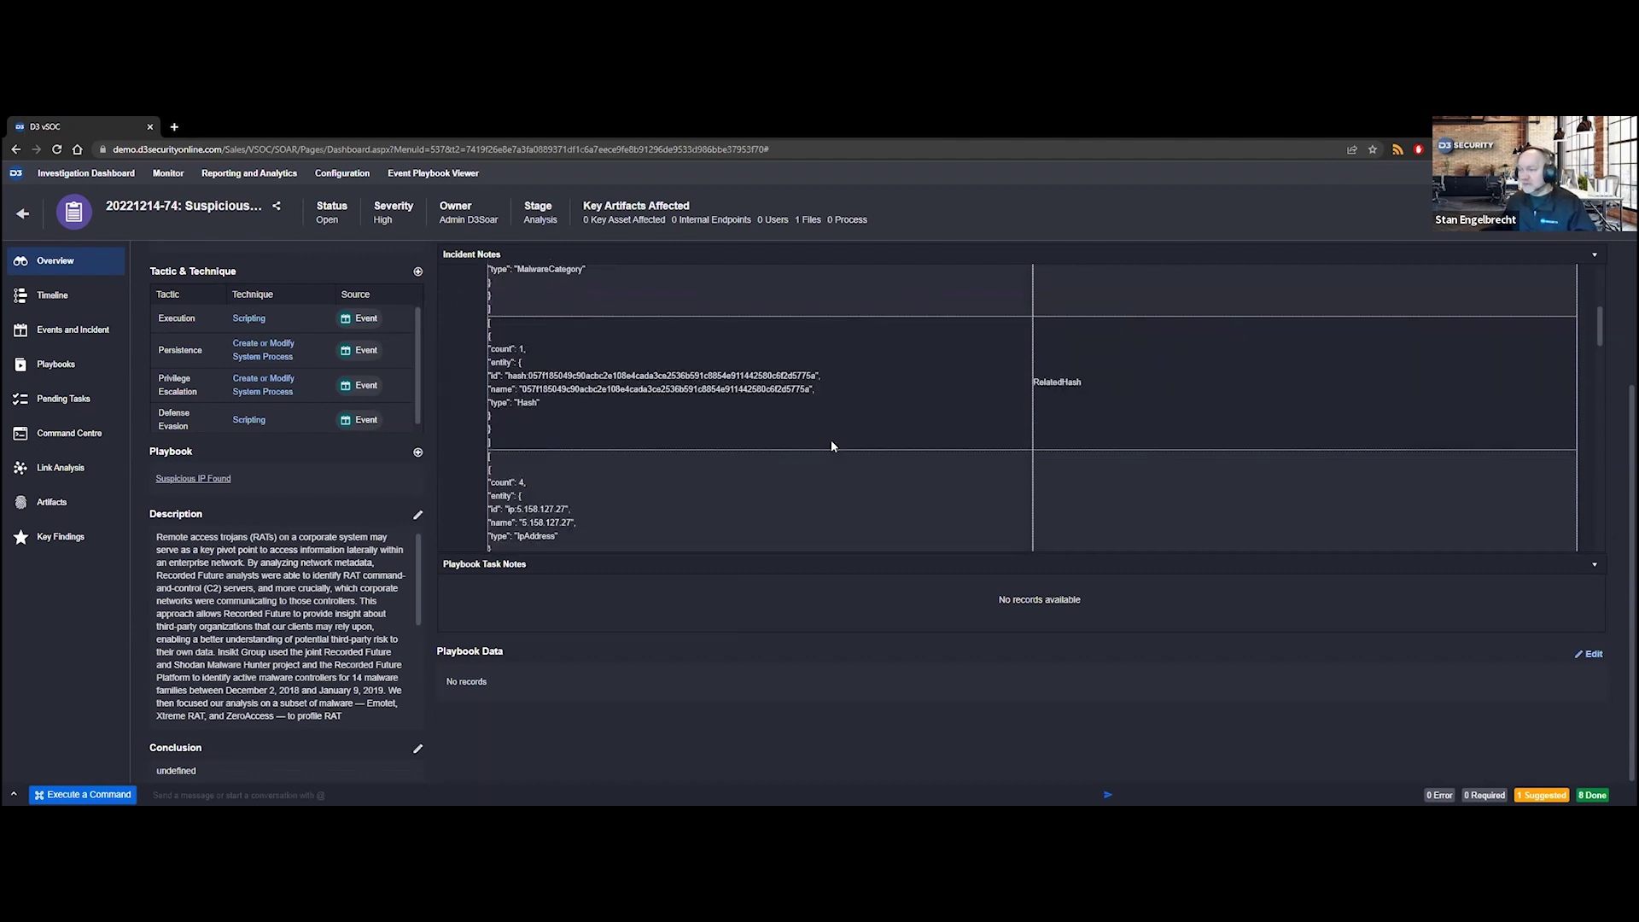
{"action": "scroll", "coordinate": [831, 439], "scroll_direction": "down", "scroll_amount": 2}
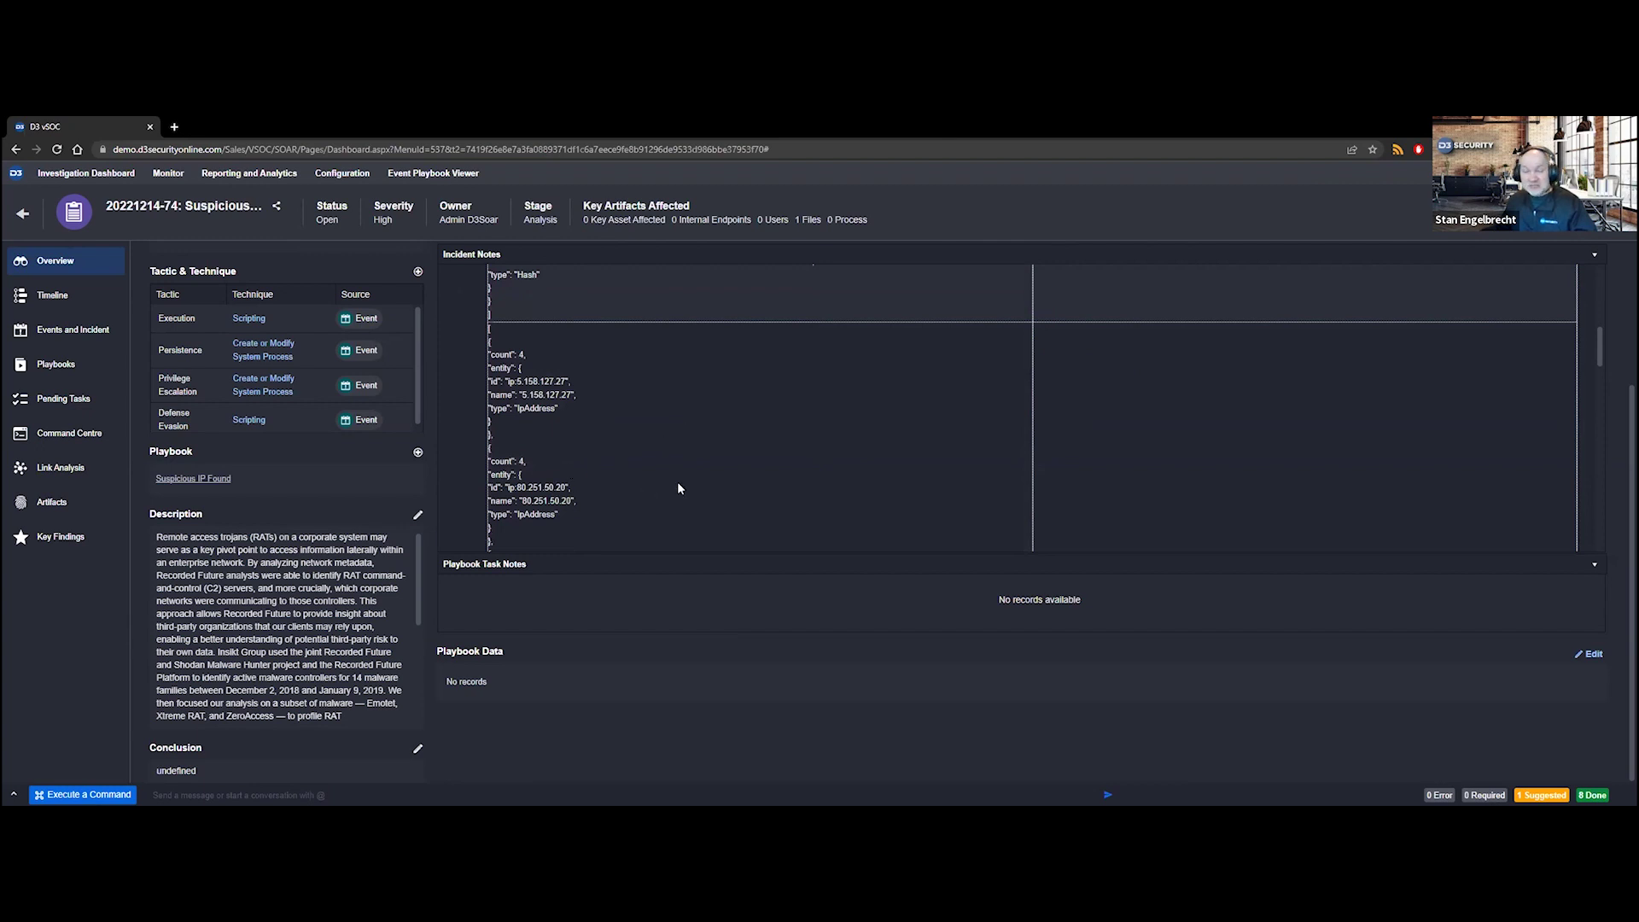
{"action": "scroll", "coordinate": [617, 469], "scroll_direction": "down", "scroll_amount": 2}
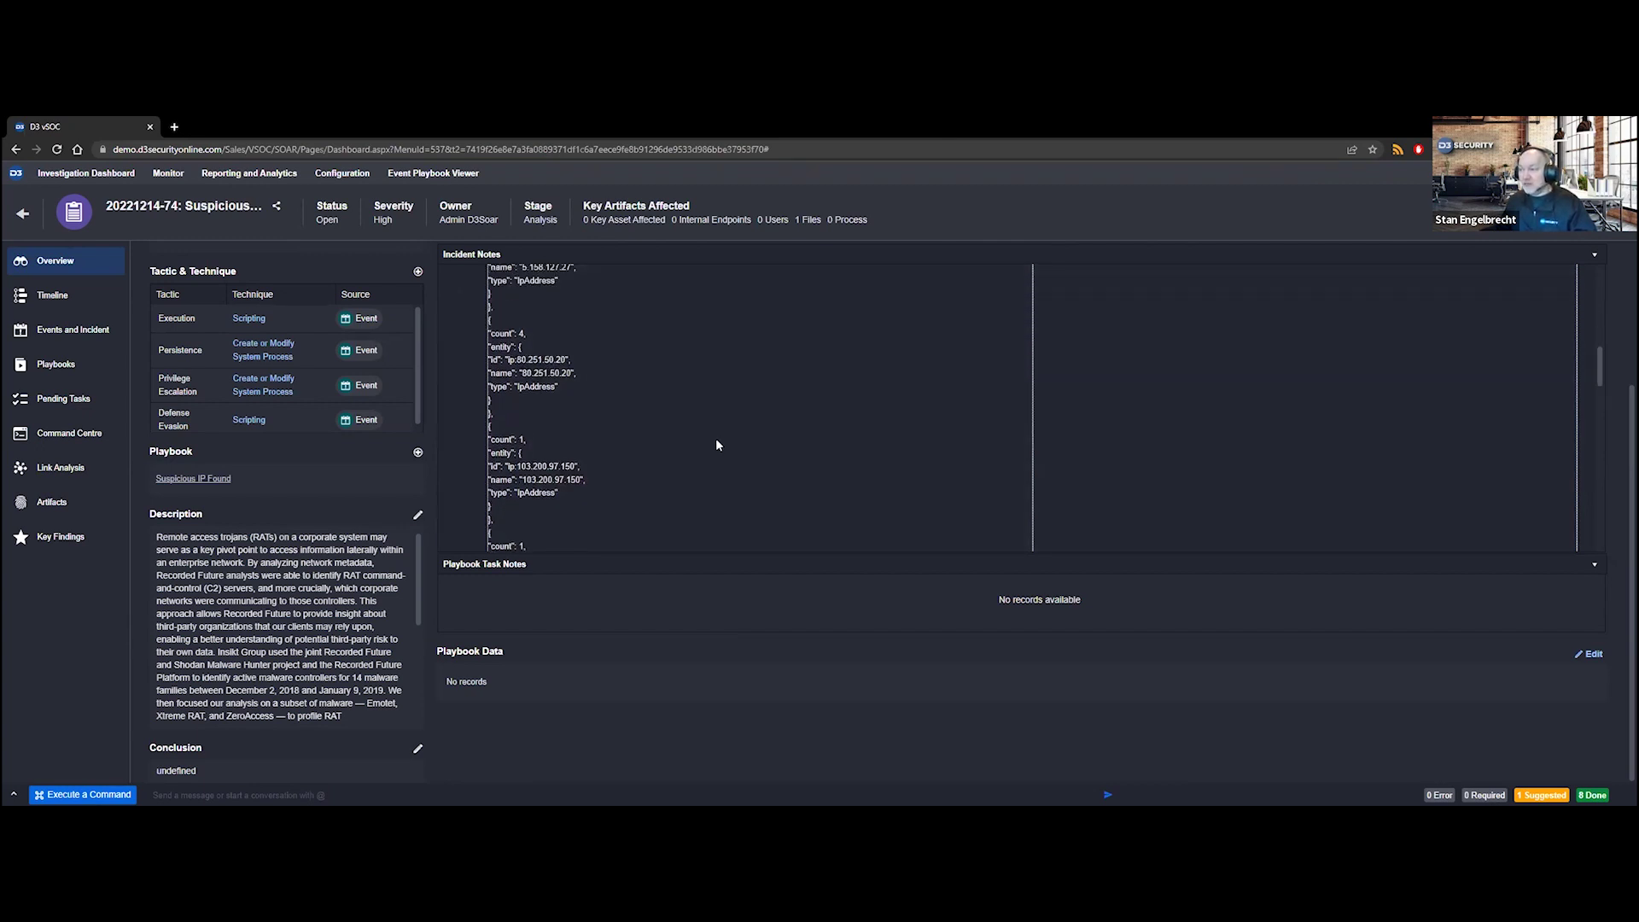
{"action": "scroll", "coordinate": [717, 444], "scroll_direction": "down", "scroll_amount": 1}
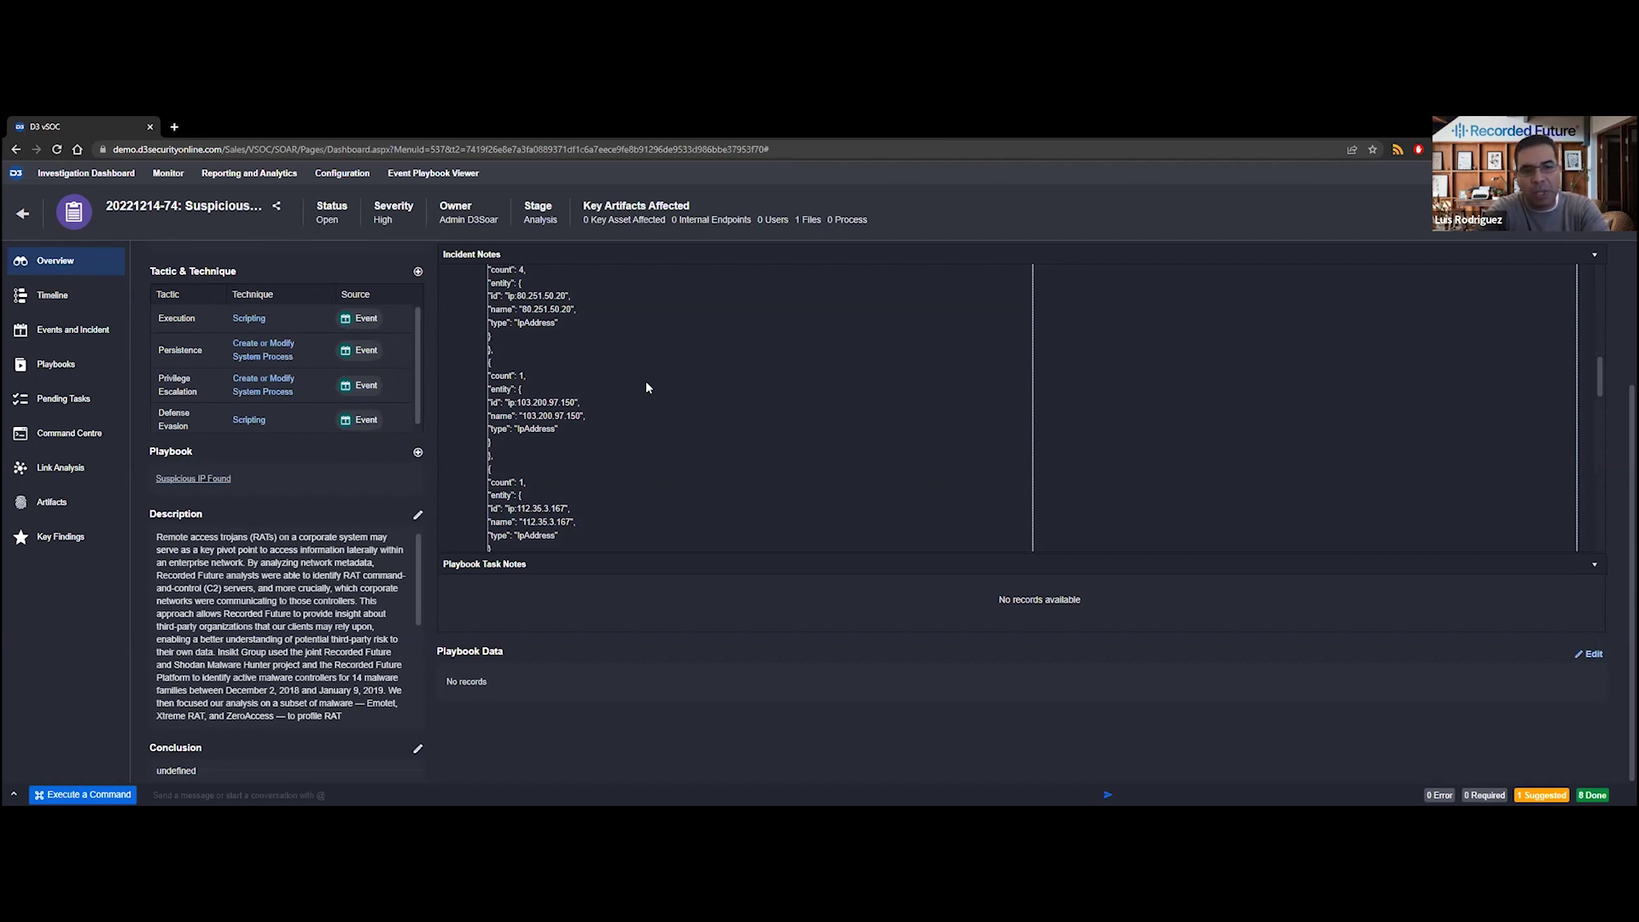
{"action": "scroll", "coordinate": [643, 400], "scroll_direction": "down", "scroll_amount": 1}
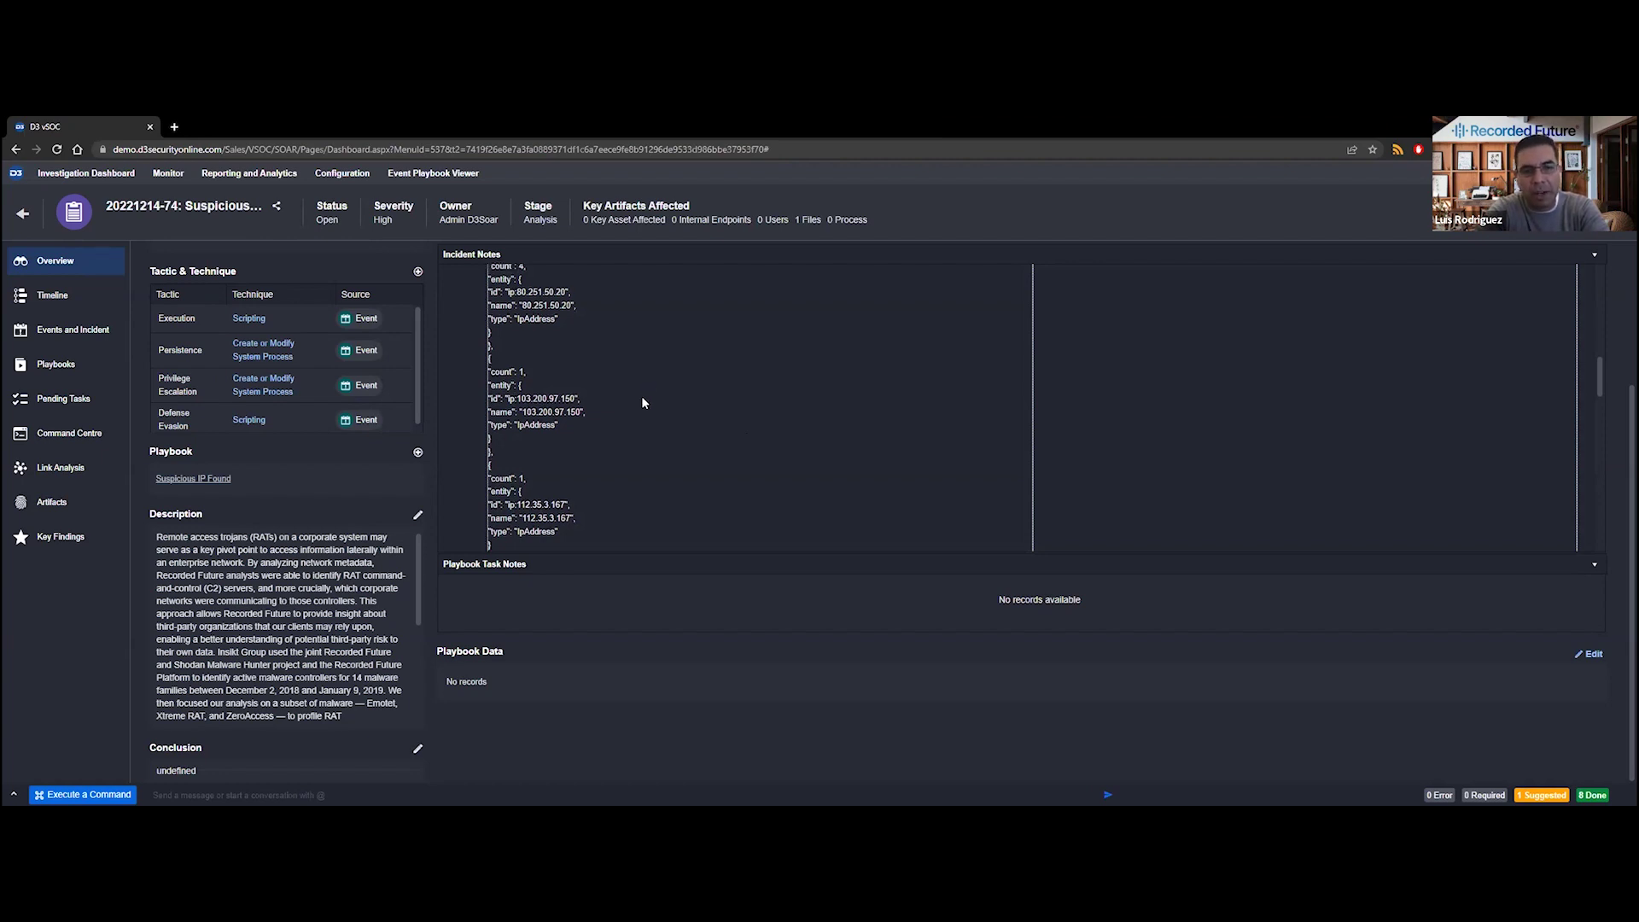
{"action": "scroll", "coordinate": [643, 402], "scroll_direction": "down", "scroll_amount": 1}
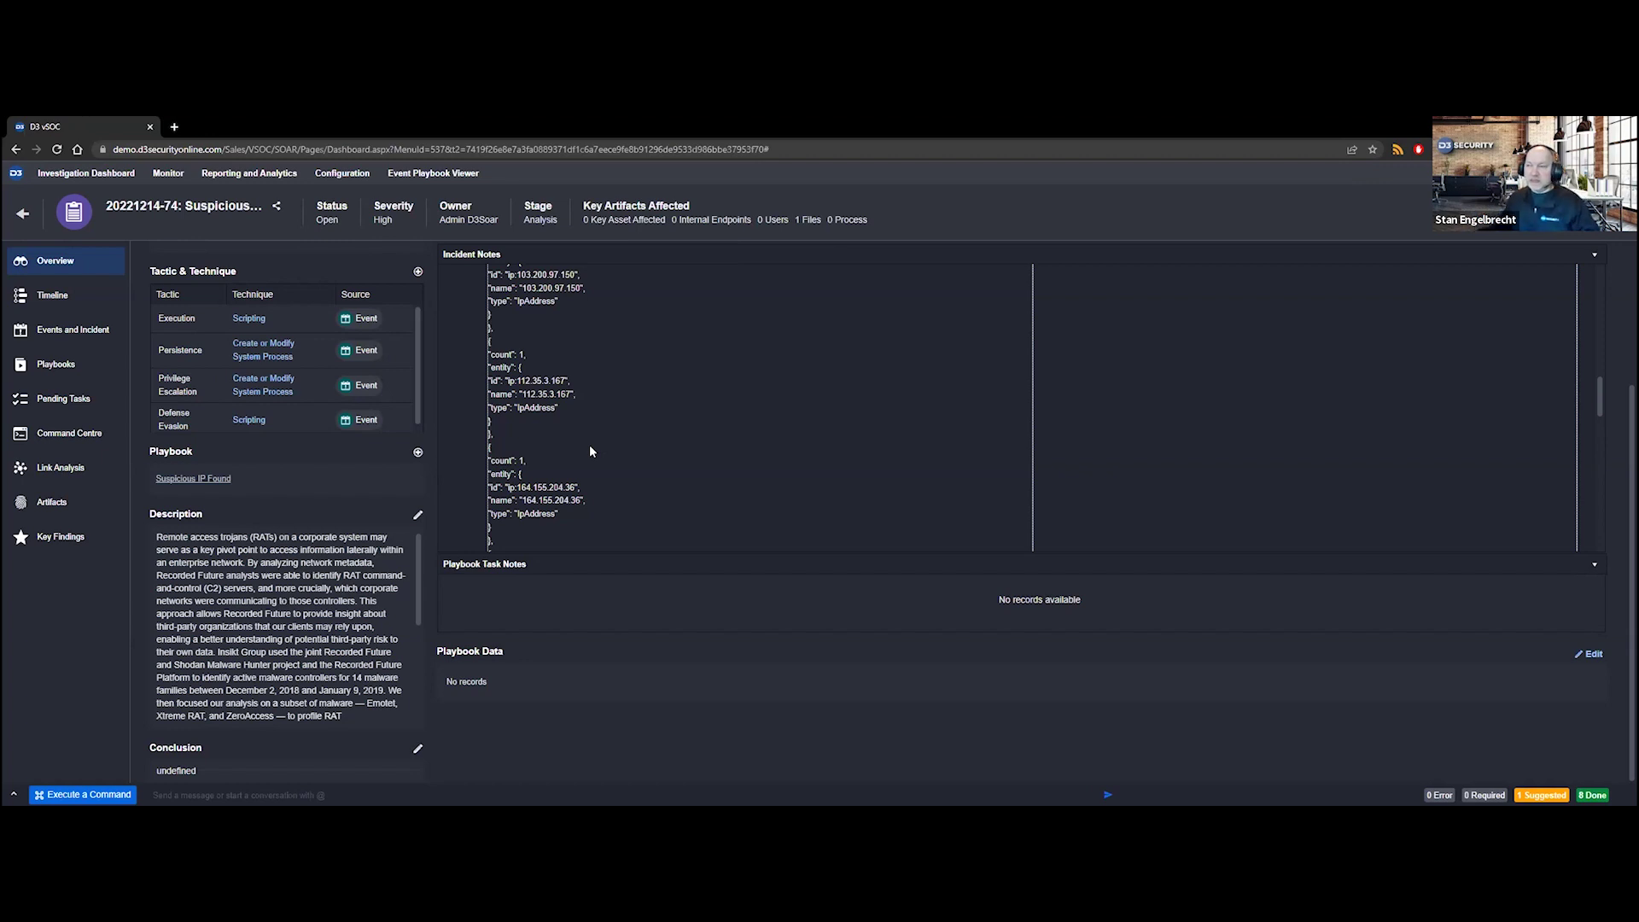
Step: Open the raw data of the Recorded Future Analysis task in the incident's Suspicious IP Found playbook
{"action": "left_click", "coordinate": [70, 370]}
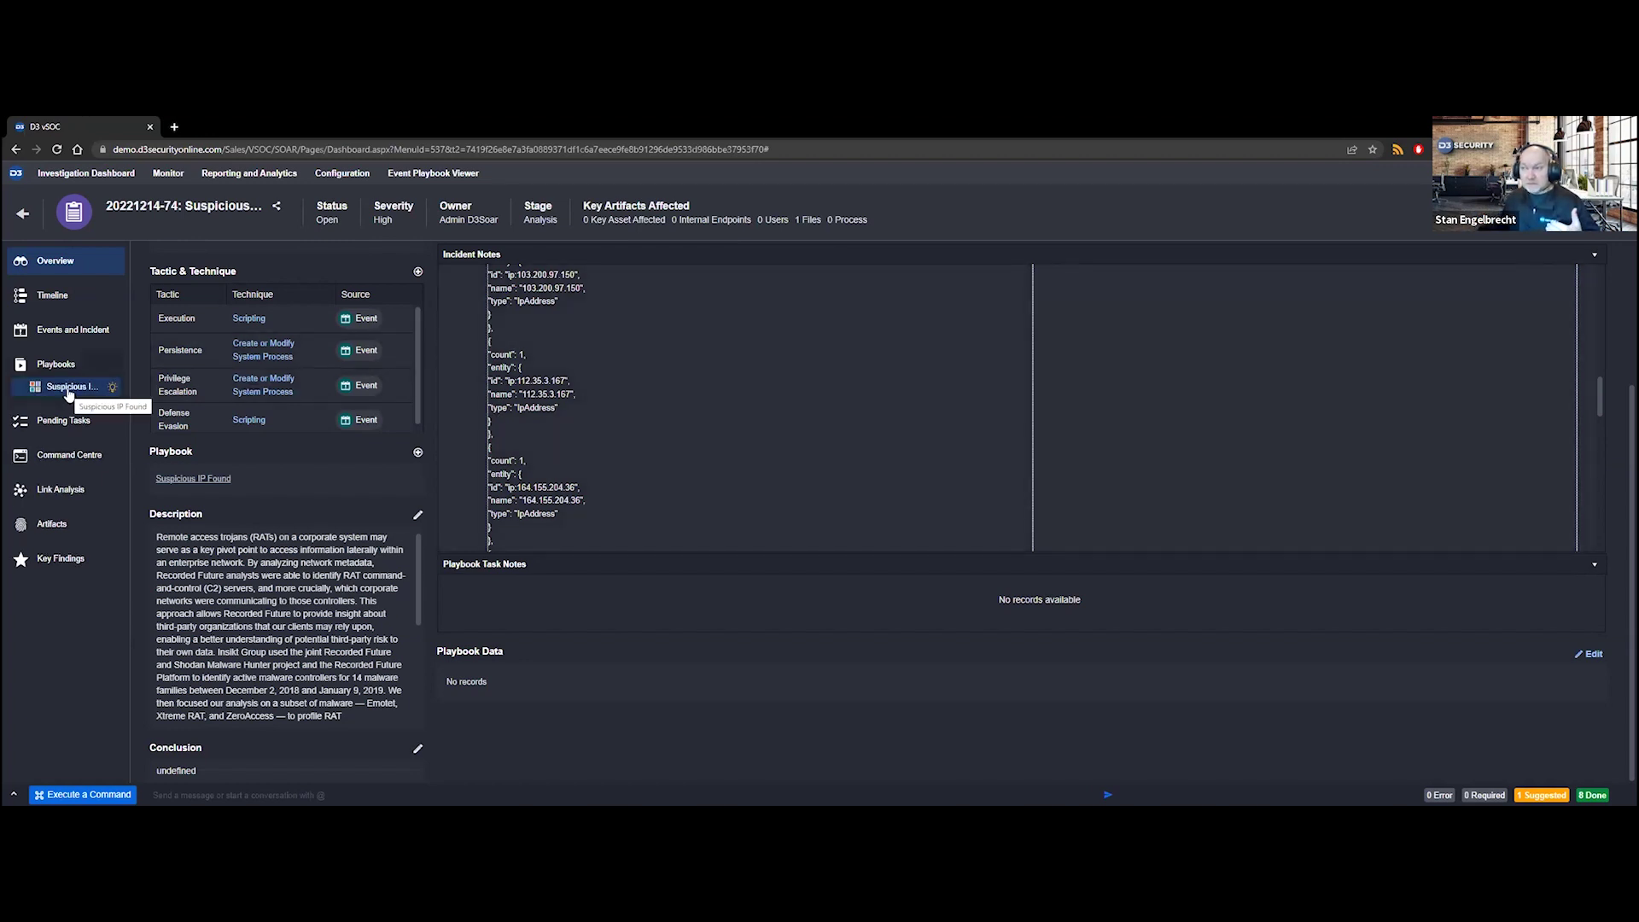
{"action": "left_click", "coordinate": [71, 388]}
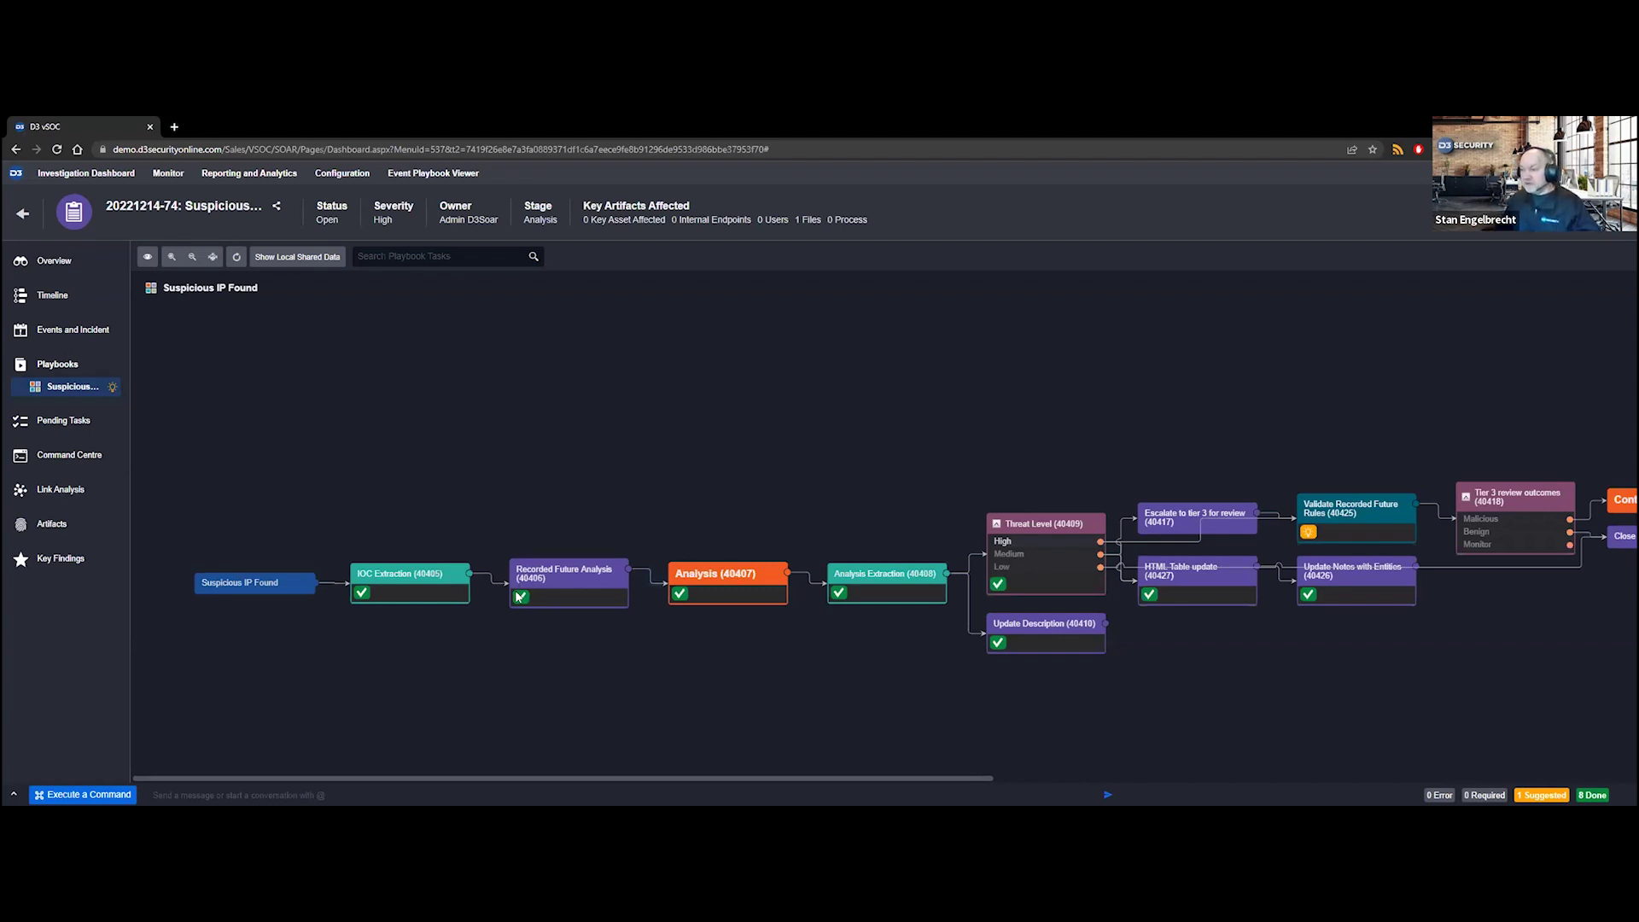
{"action": "mouse_move", "coordinate": [521, 601]}
{"action": "left_click", "coordinate": [525, 601]}
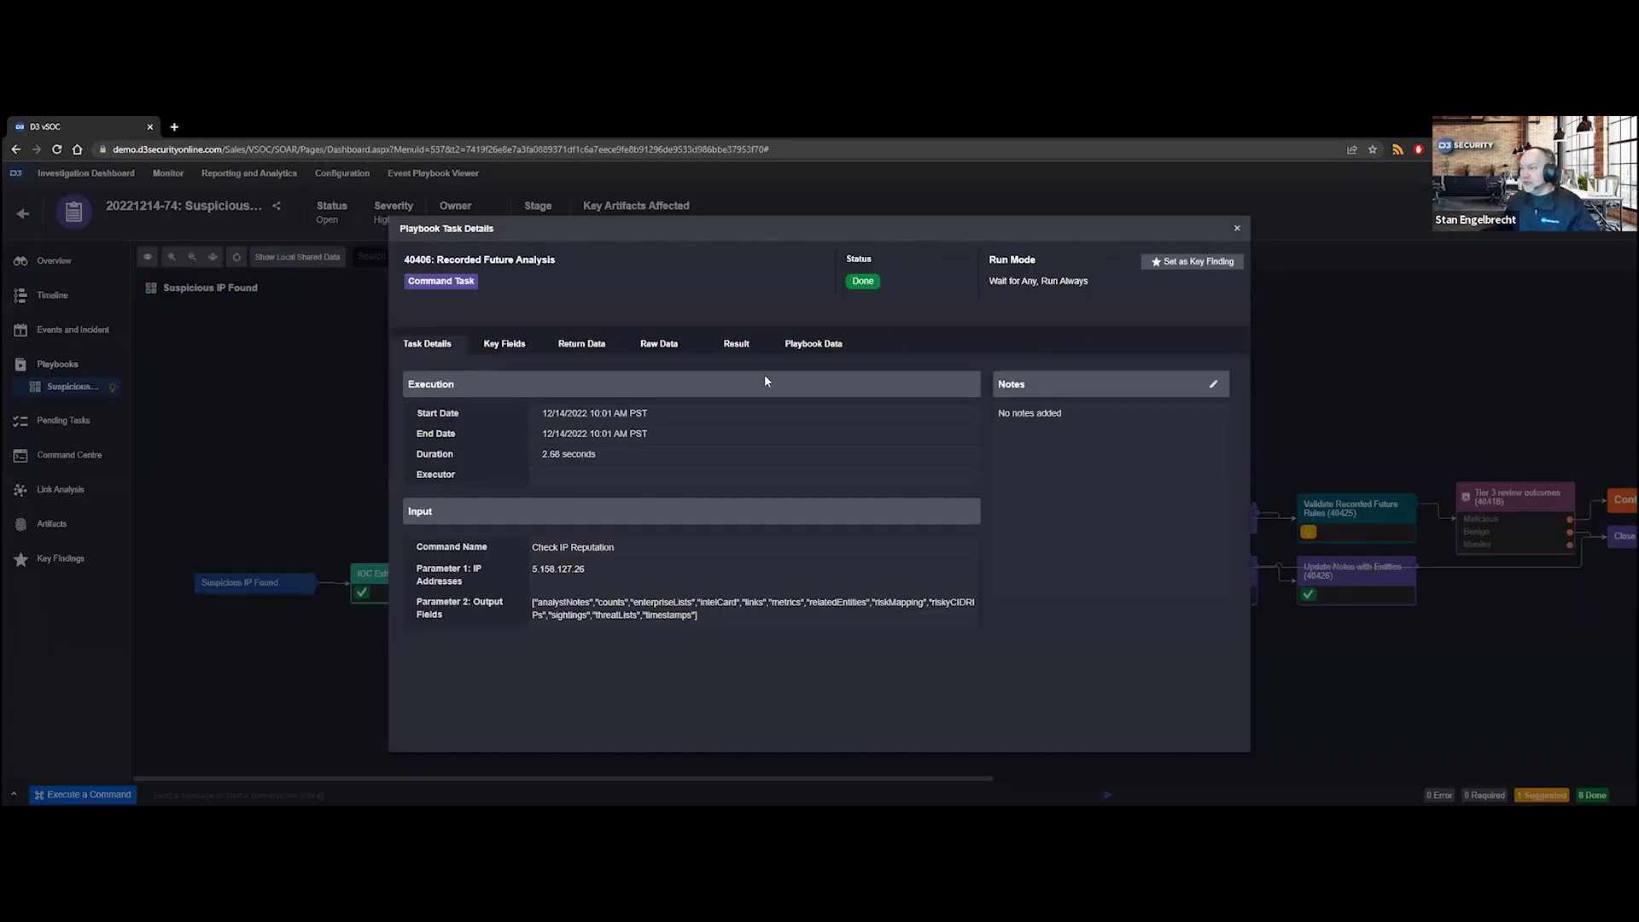
{"action": "left_click", "coordinate": [666, 350]}
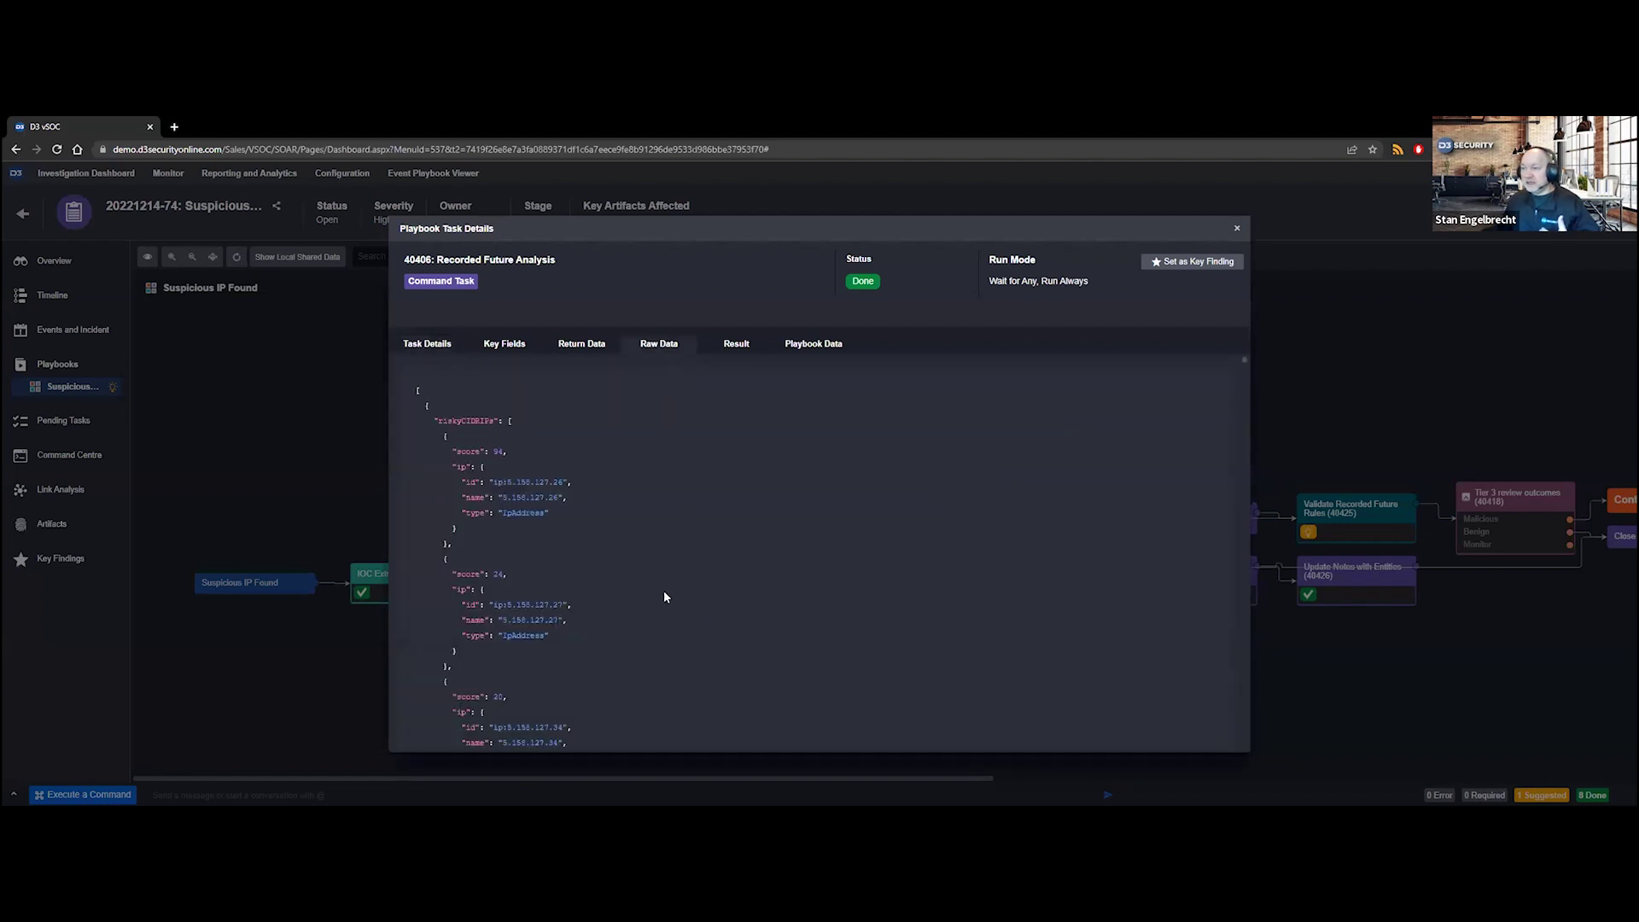
Step: Examine the risky CIDR IPs, the risk evidence details and the sightings in the task's raw data
{"action": "left_click_drag", "start_coordinate": [445, 423], "coordinate": [482, 424]}
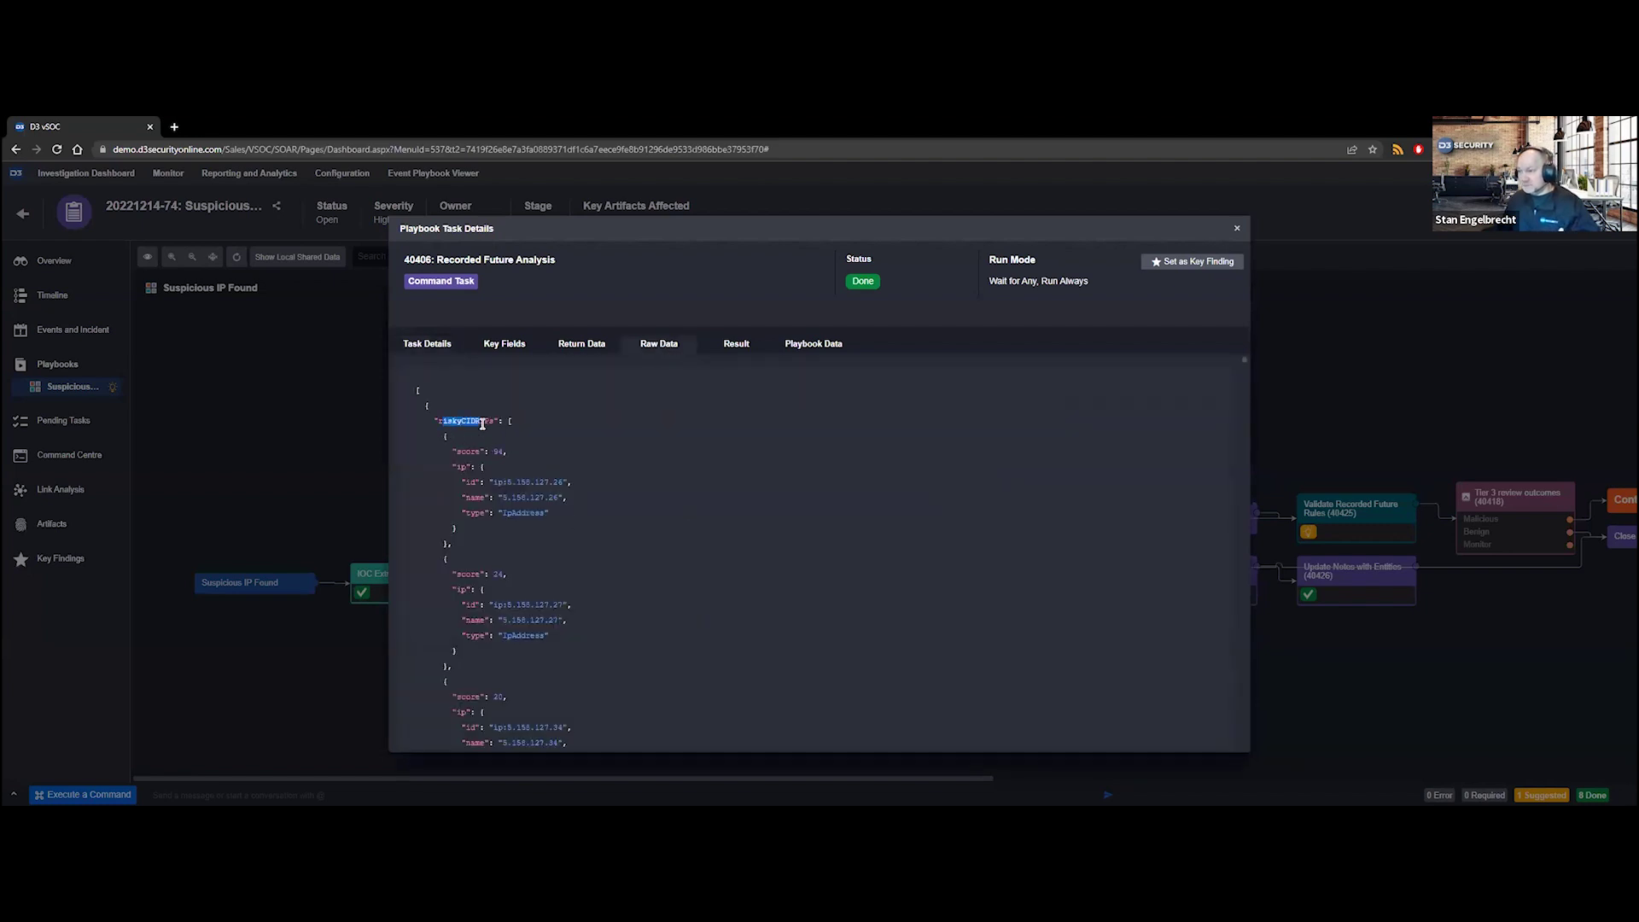
{"action": "scroll", "coordinate": [724, 551], "scroll_direction": "down", "scroll_amount": 10}
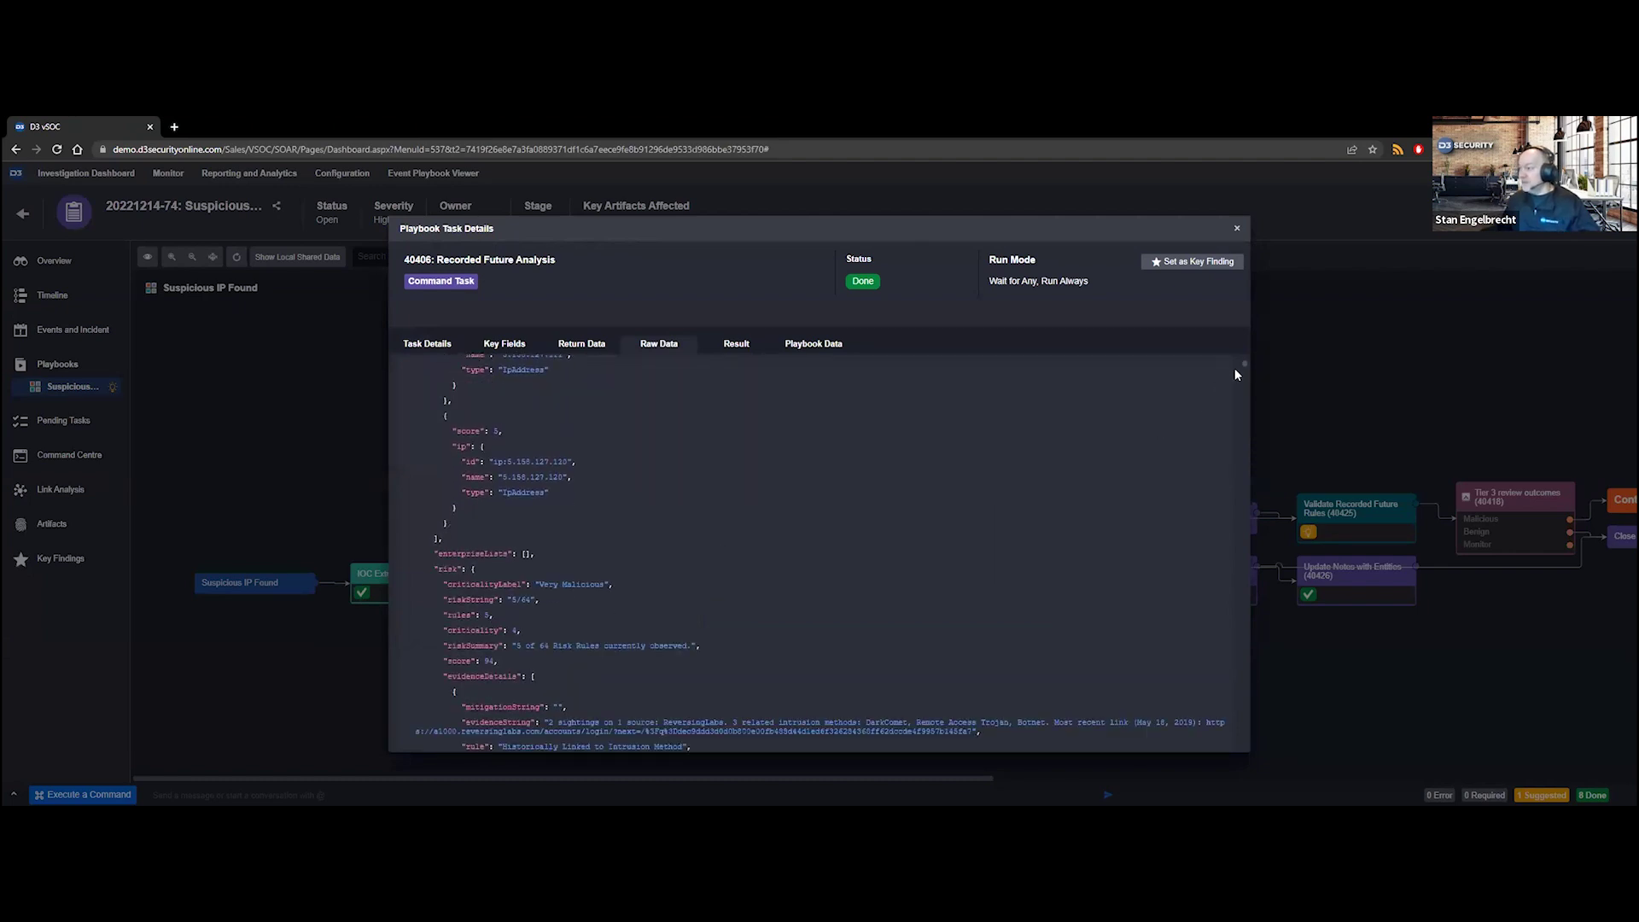
{"action": "scroll", "coordinate": [1243, 368], "scroll_direction": "down", "scroll_amount": 2}
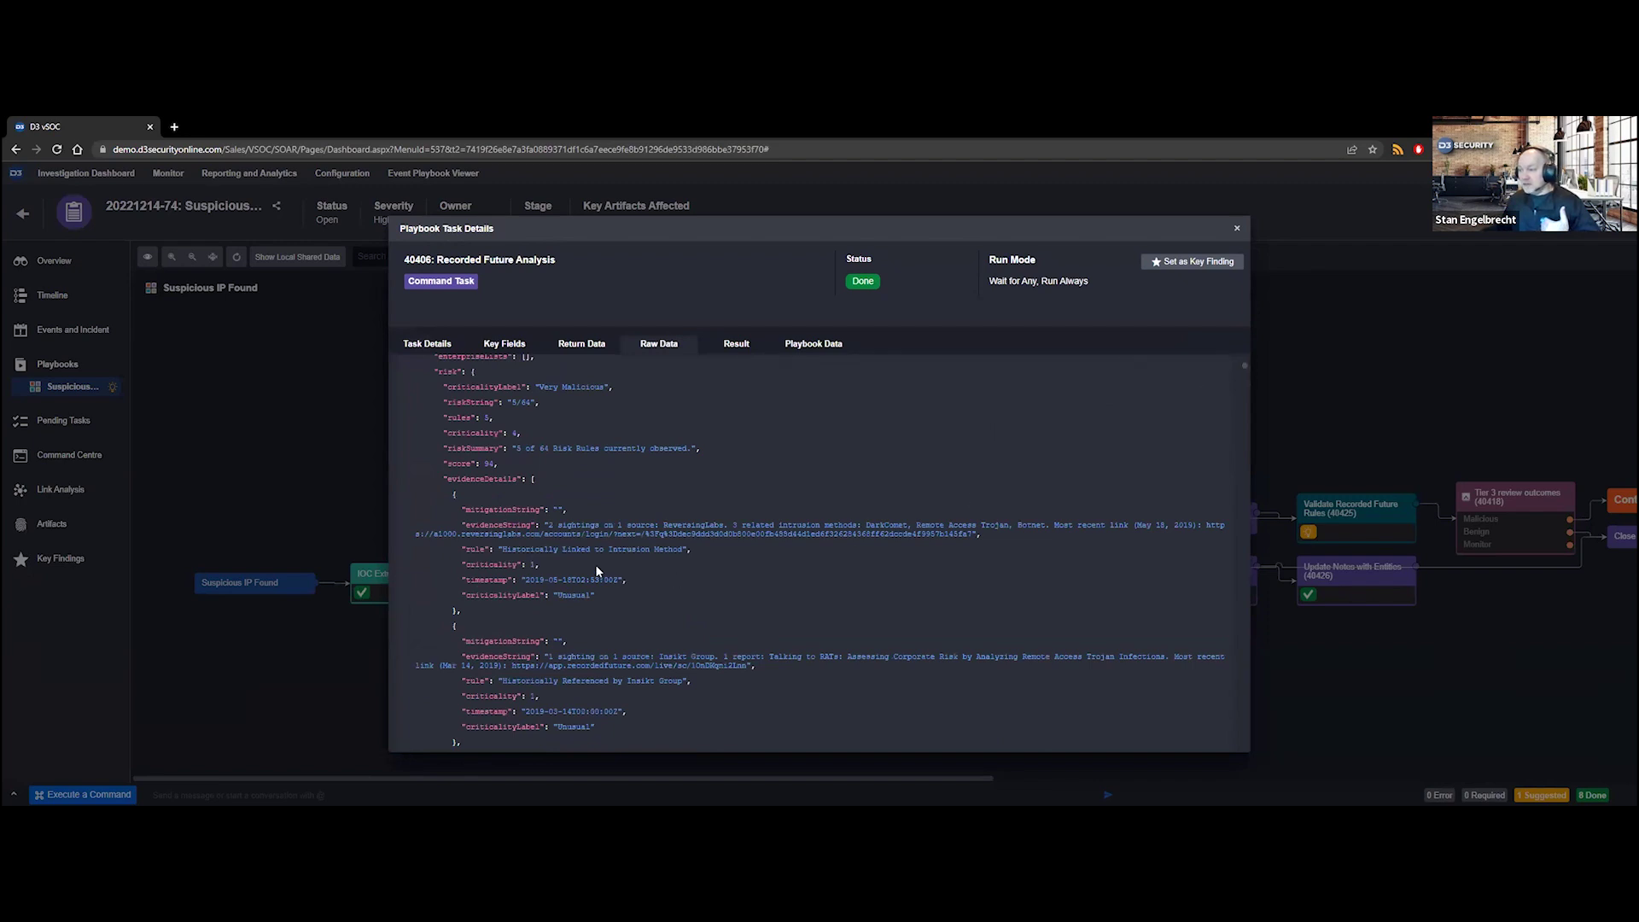
{"action": "scroll", "coordinate": [595, 565], "scroll_direction": "down", "scroll_amount": 2}
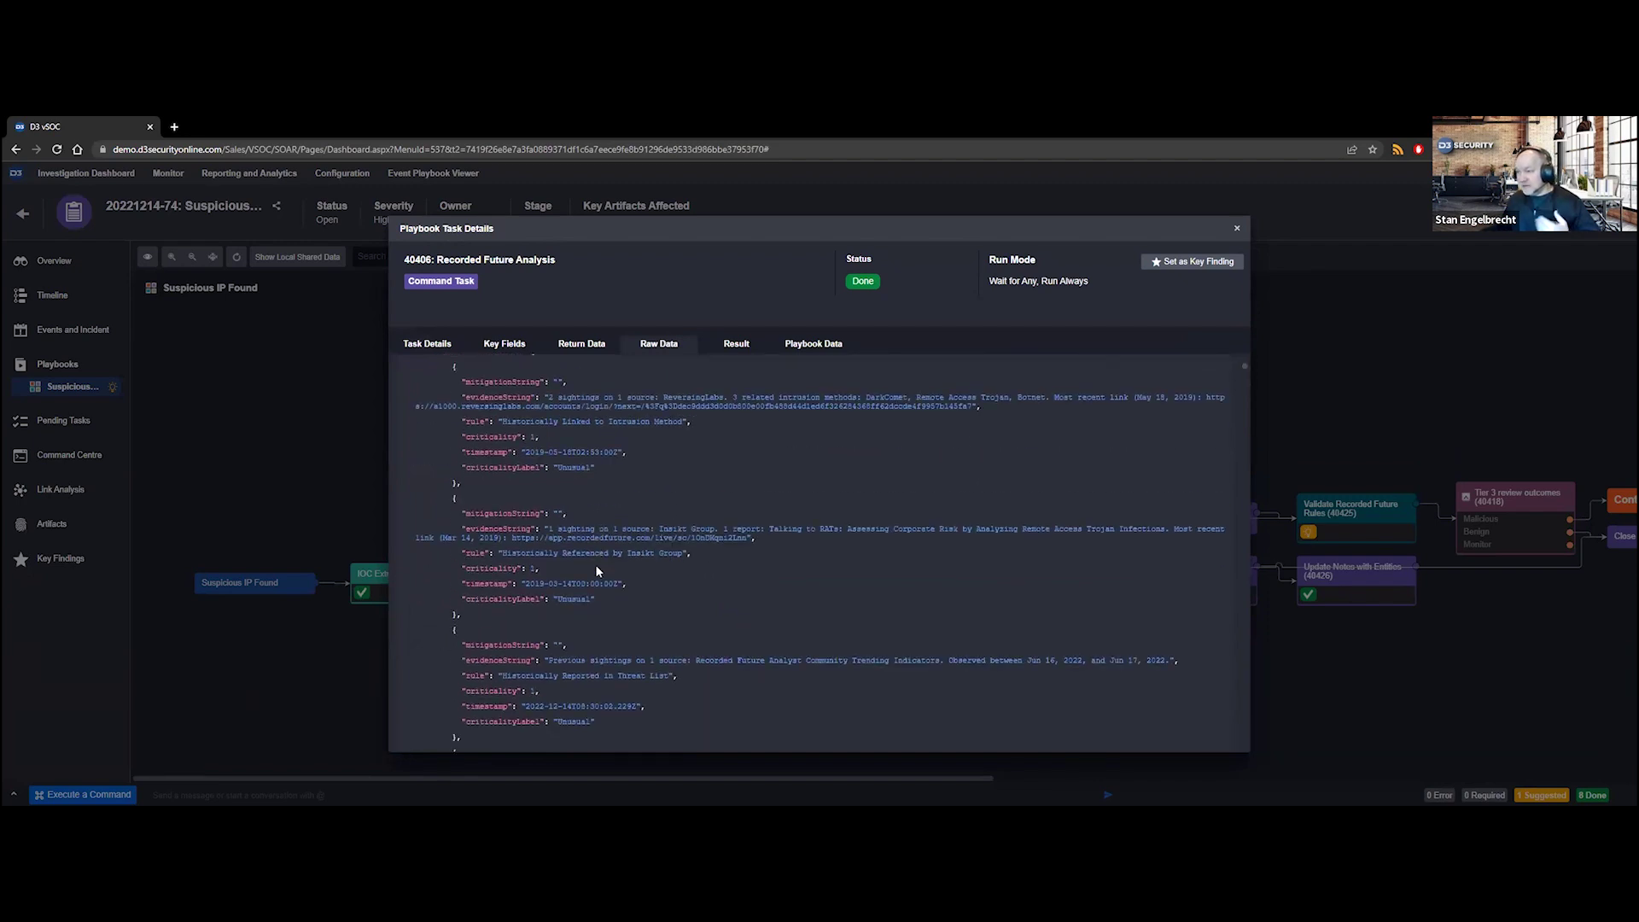
{"action": "scroll", "coordinate": [596, 565], "scroll_direction": "down", "scroll_amount": 5}
{"action": "scroll", "coordinate": [595, 568], "scroll_direction": "down", "scroll_amount": 2}
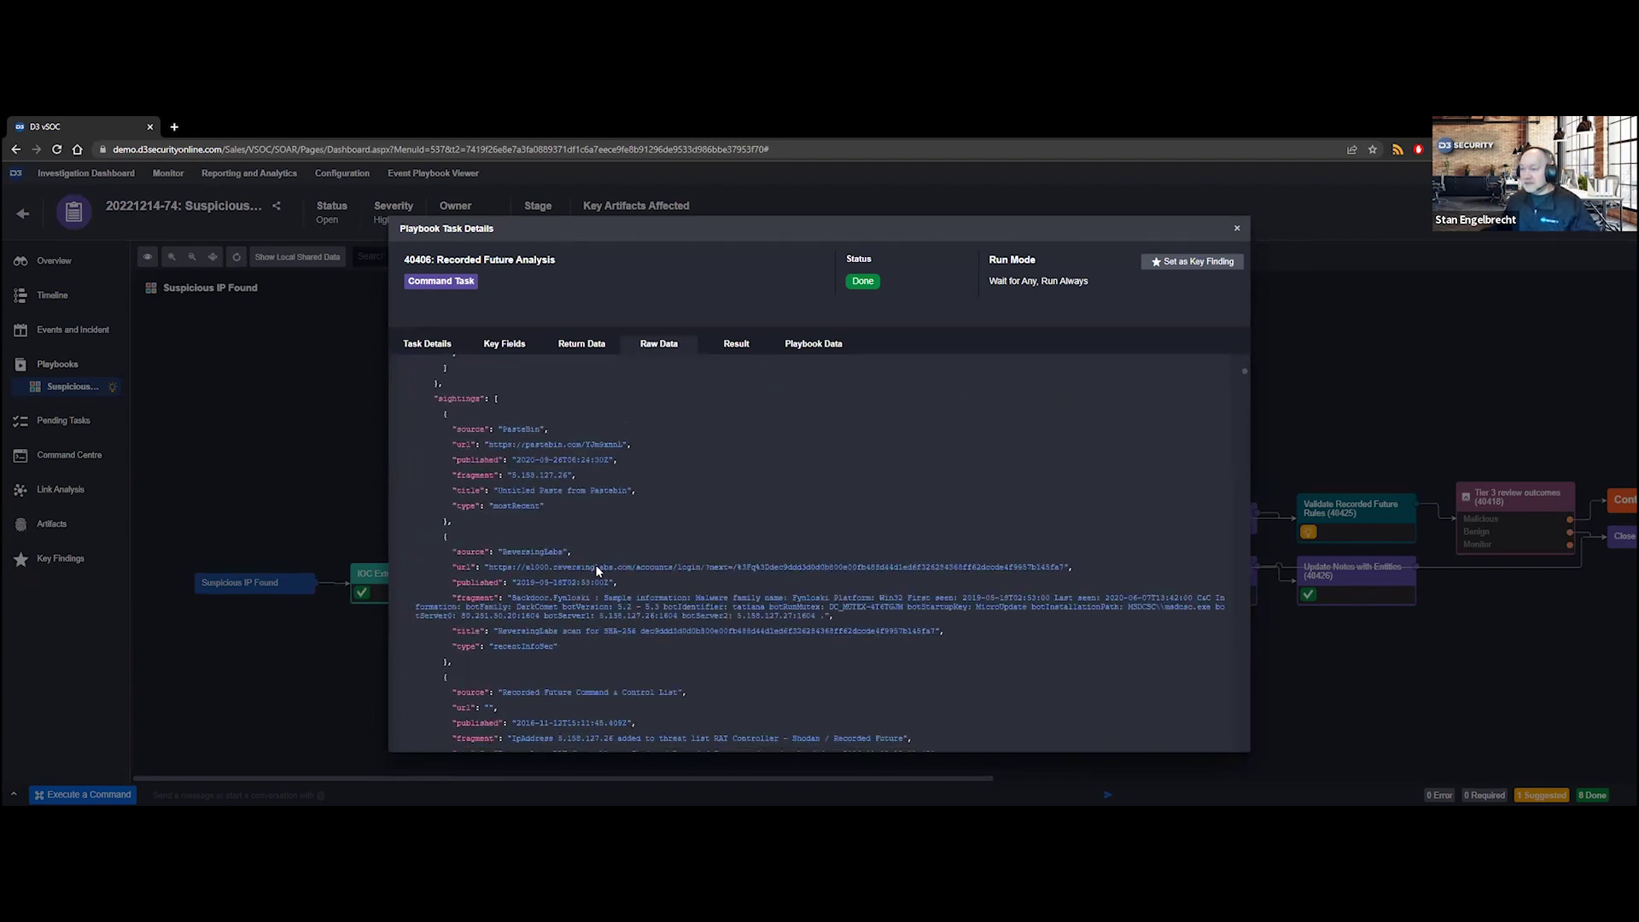
{"action": "scroll", "coordinate": [596, 568], "scroll_direction": "down", "scroll_amount": 2}
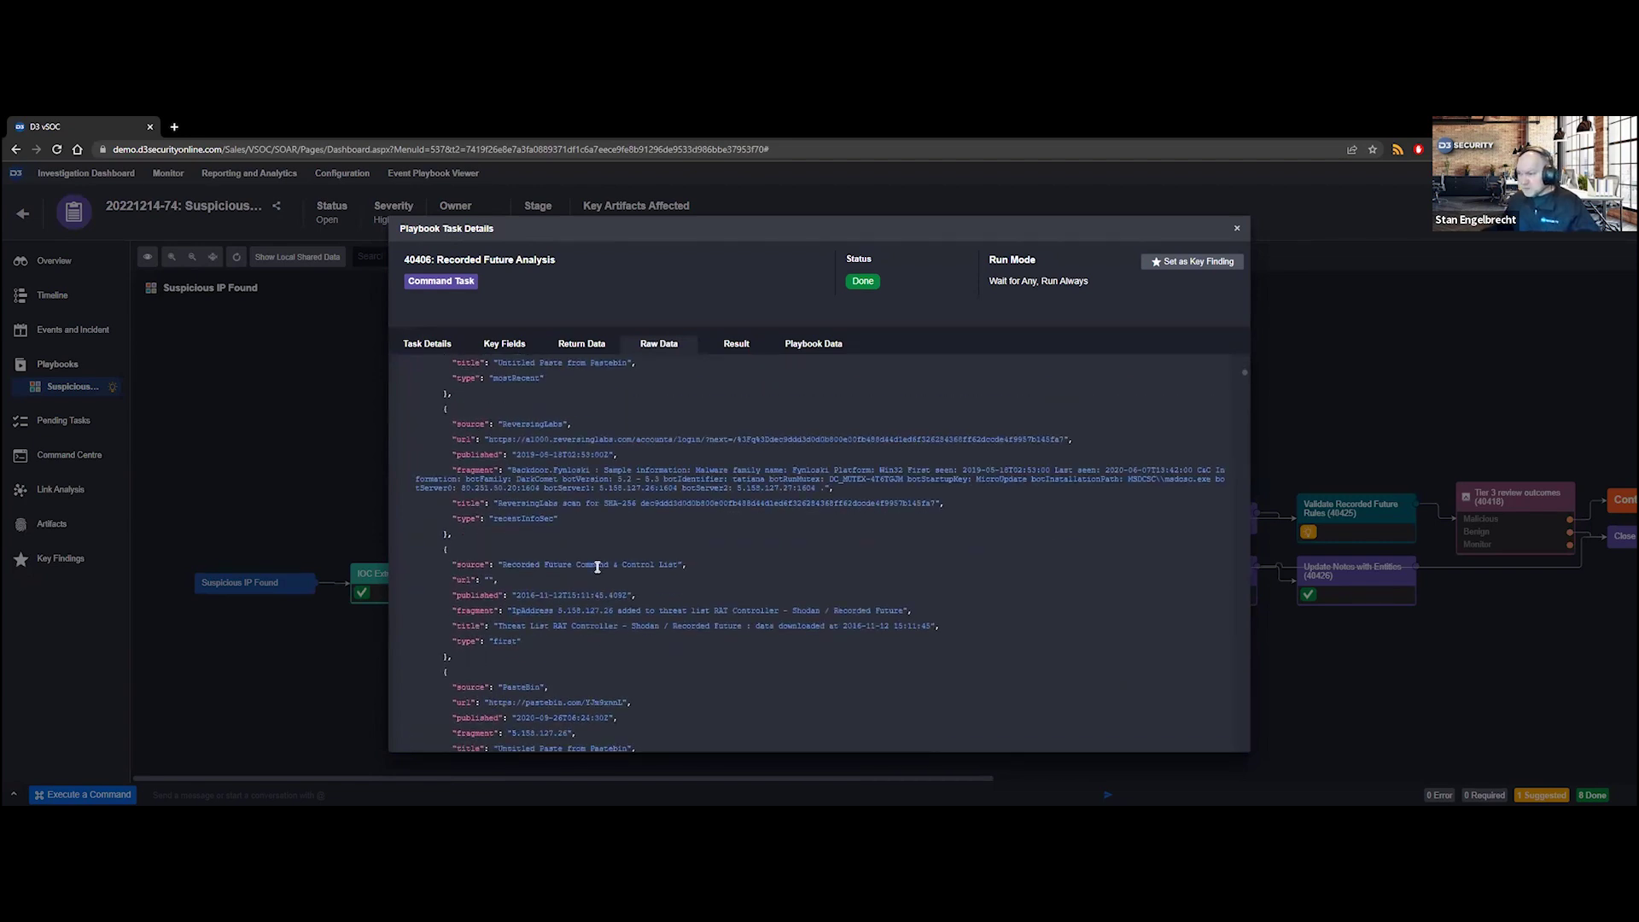
{"action": "scroll", "coordinate": [596, 566], "scroll_direction": "down", "scroll_amount": 3}
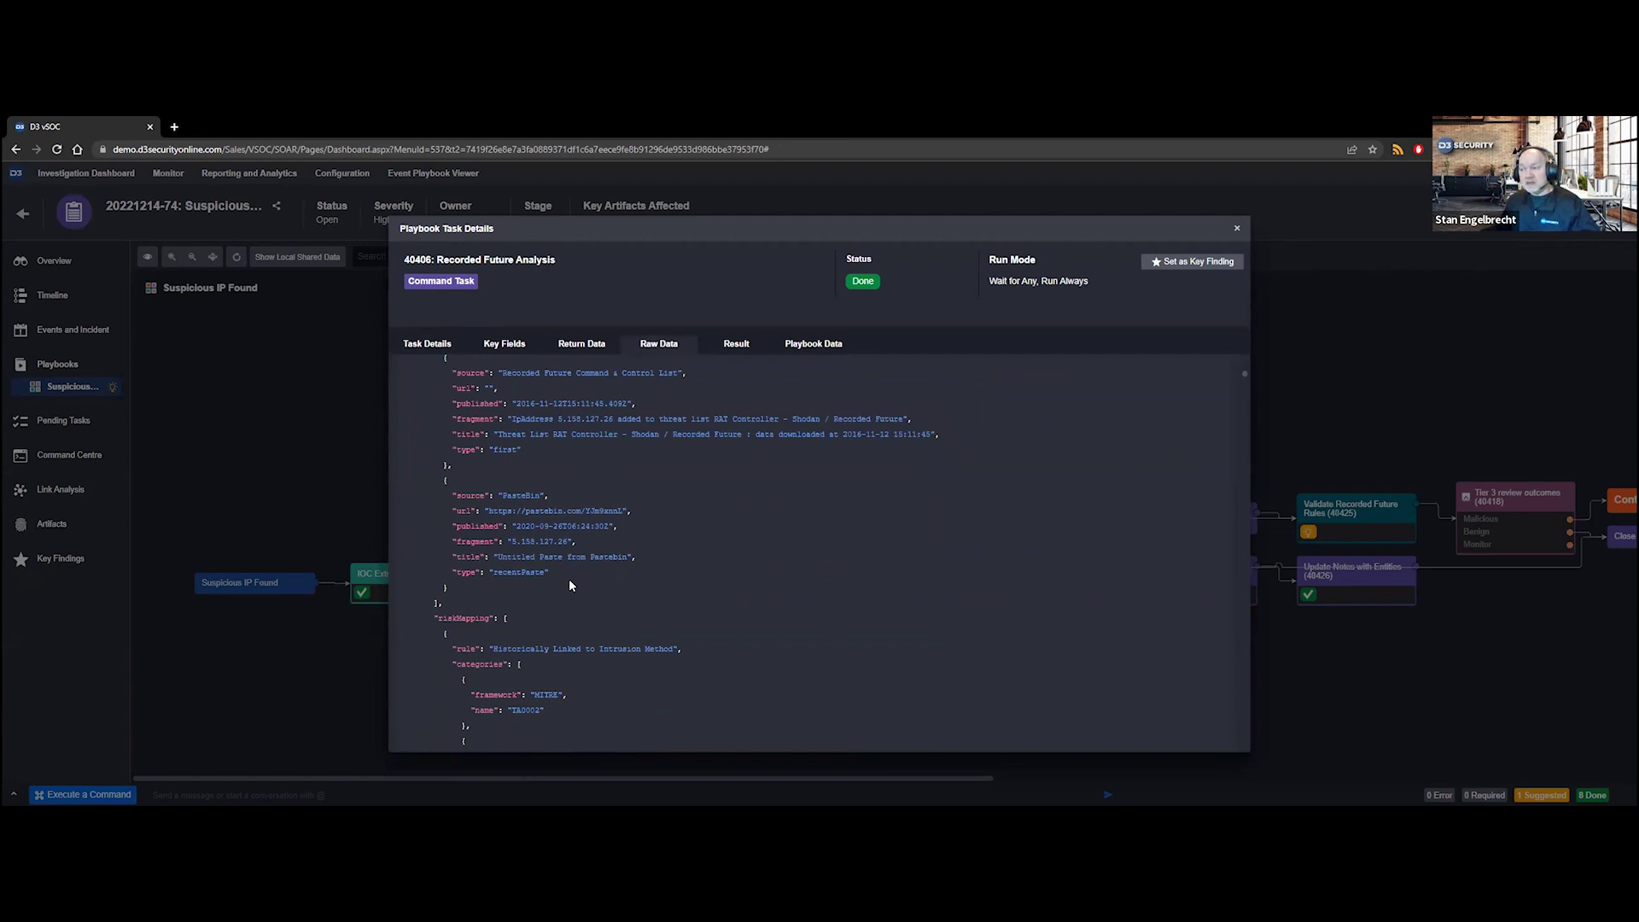
Step: Examine the risk mapping rules with their MITRE categories and the related entities in the raw data
{"action": "scroll", "coordinate": [568, 585], "scroll_direction": "down", "scroll_amount": 3}
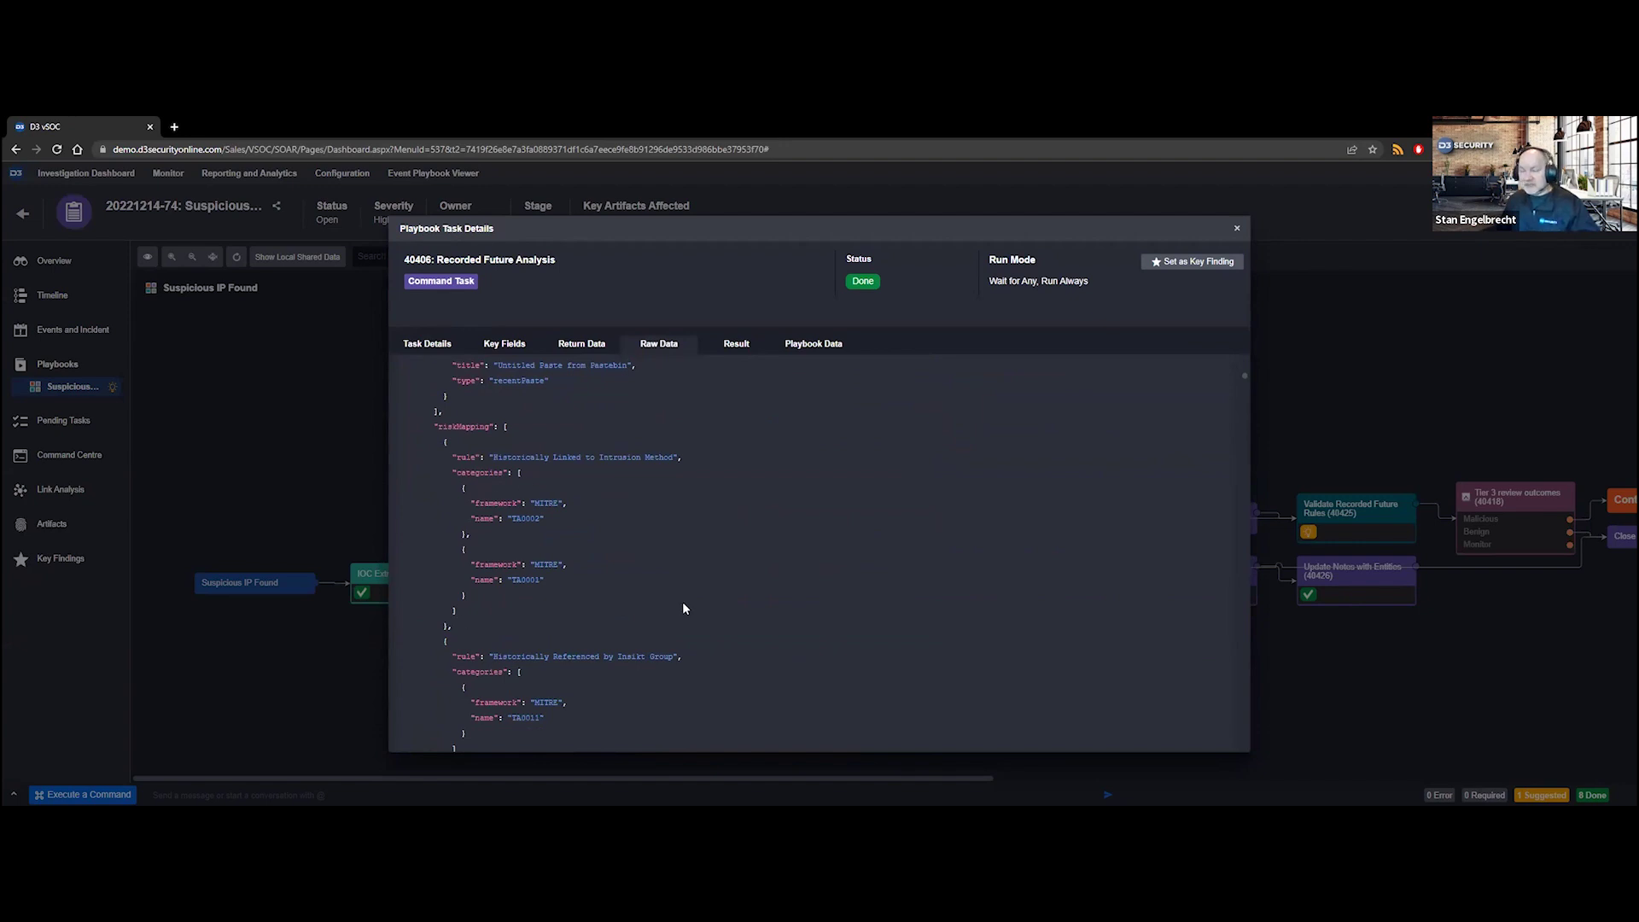
{"action": "scroll", "coordinate": [681, 603], "scroll_direction": "down", "scroll_amount": 1}
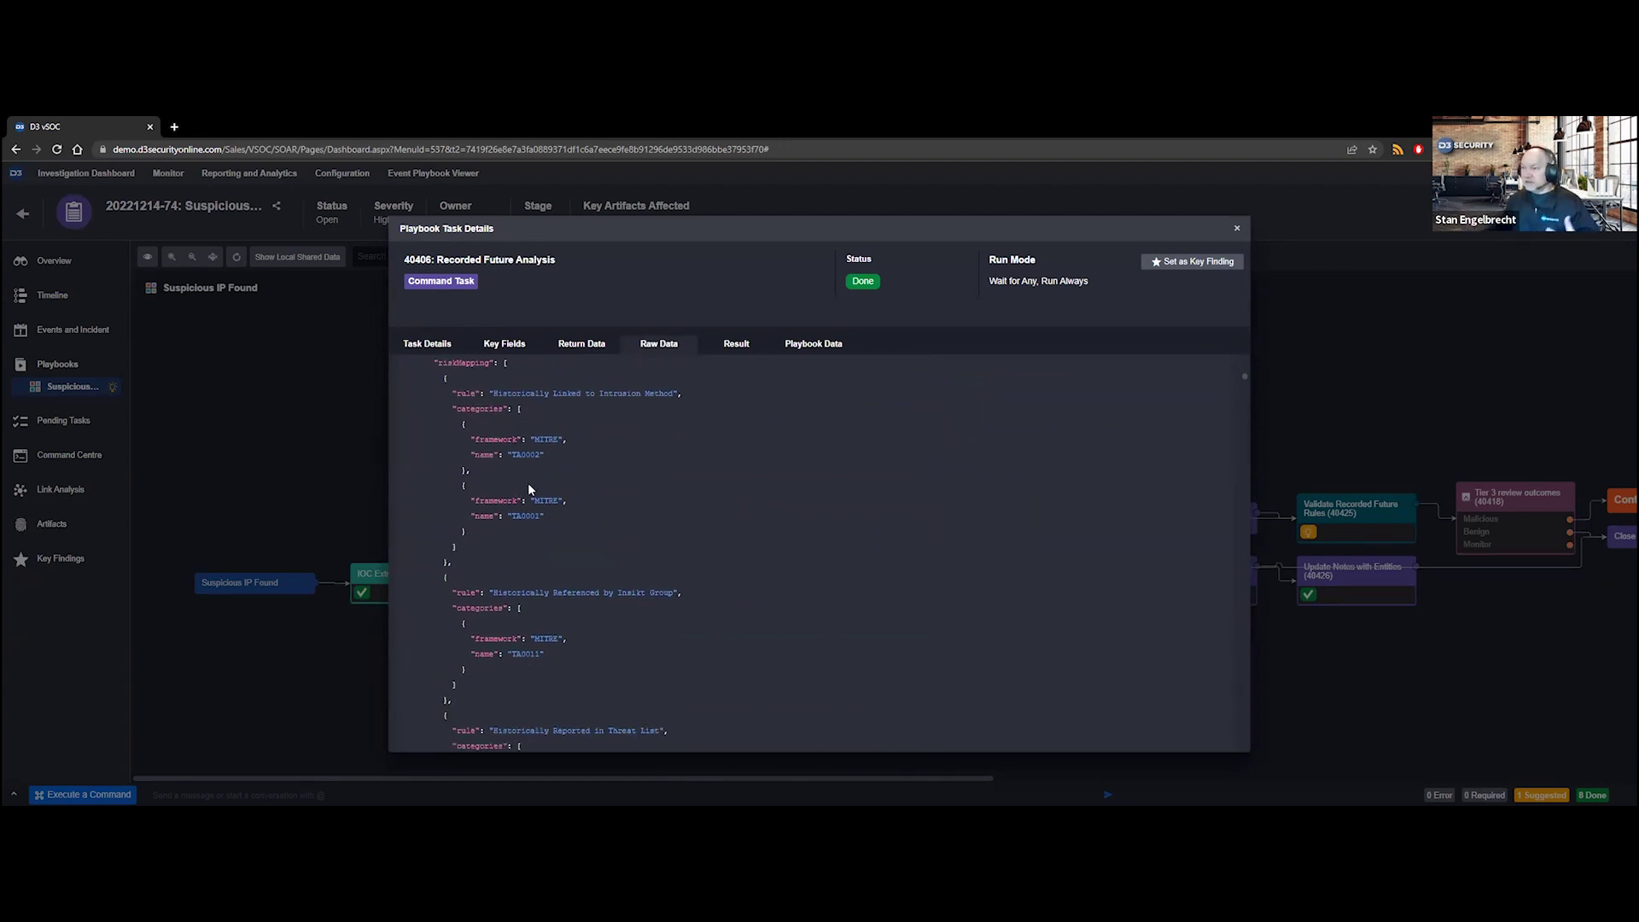
{"action": "scroll", "coordinate": [522, 494], "scroll_direction": "down", "scroll_amount": 1}
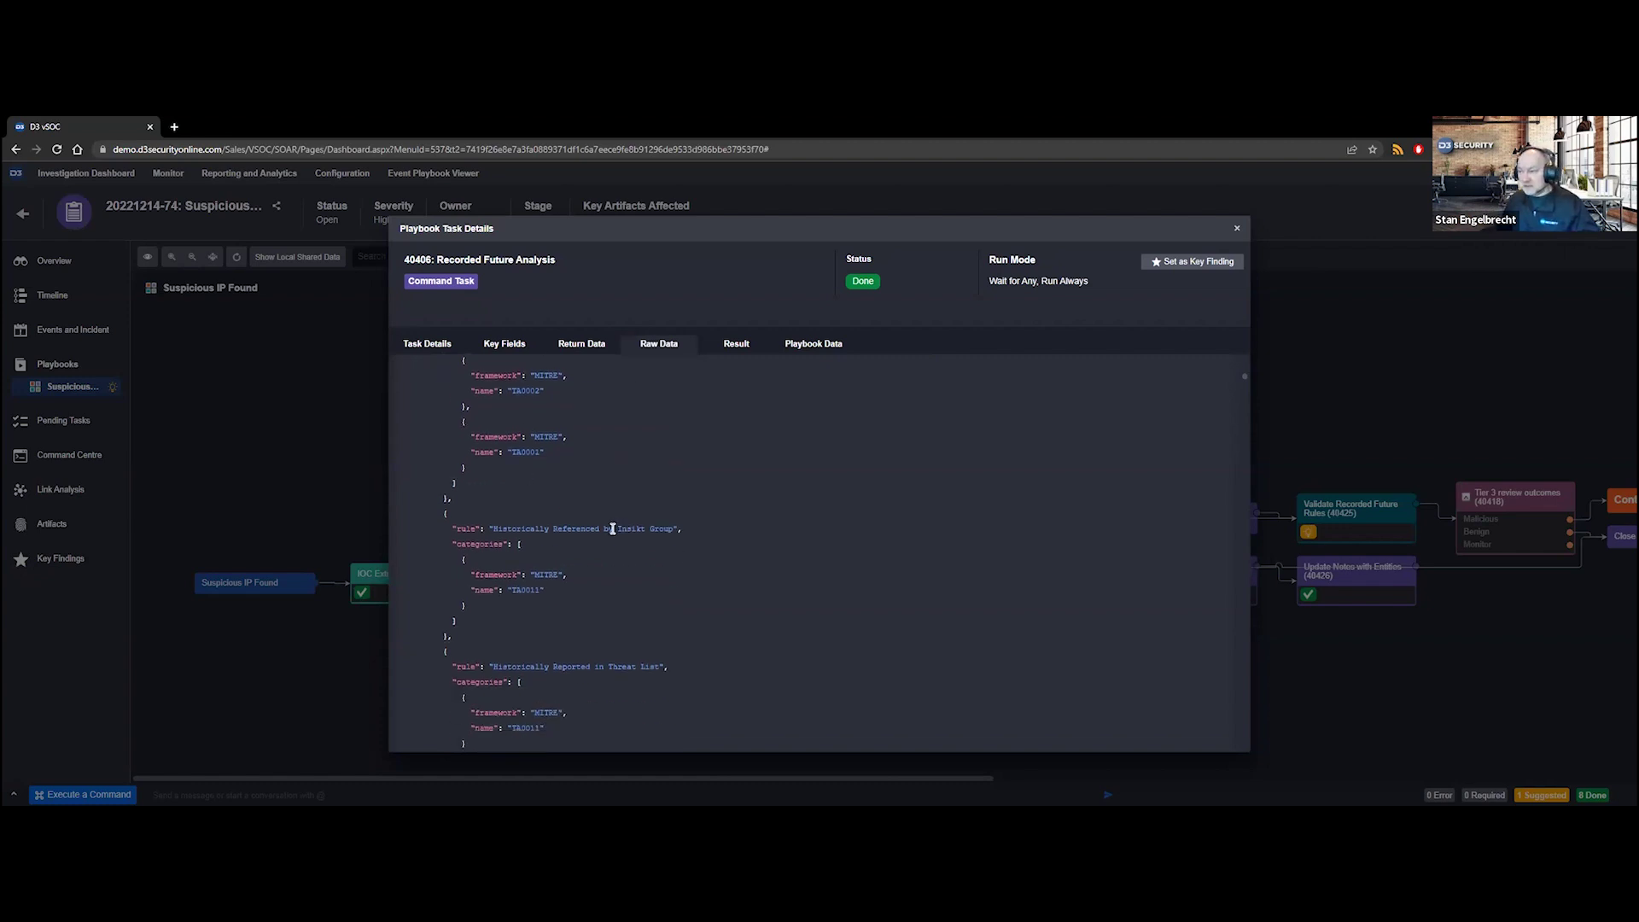
{"action": "scroll", "coordinate": [612, 529], "scroll_direction": "down", "scroll_amount": 2}
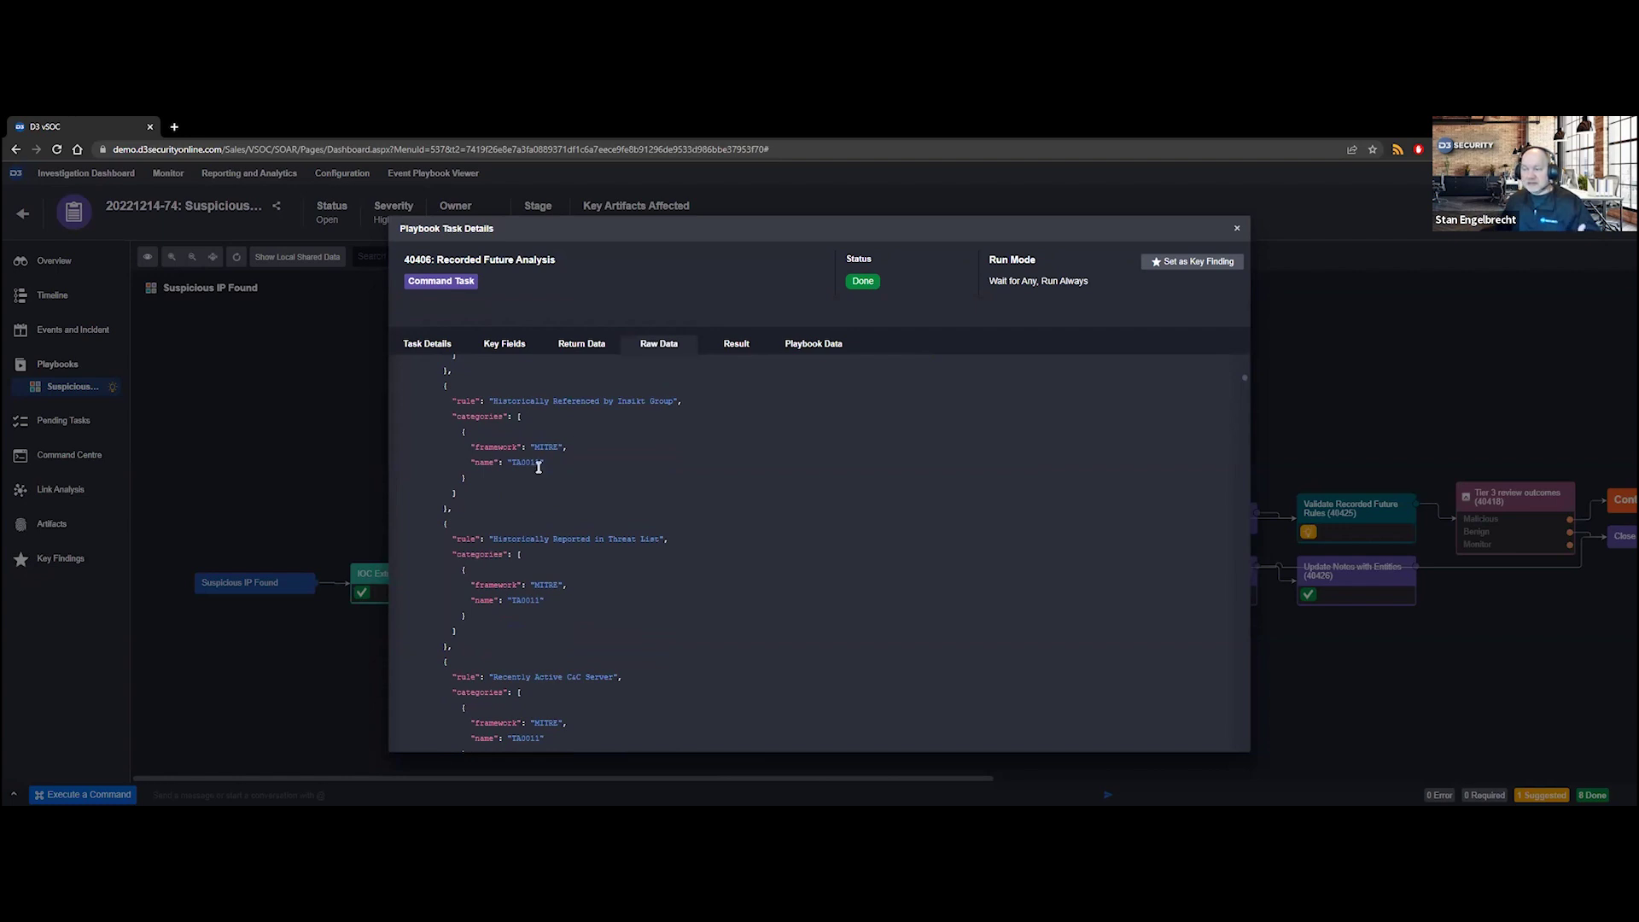
{"action": "scroll", "coordinate": [539, 469], "scroll_direction": "down", "scroll_amount": 1}
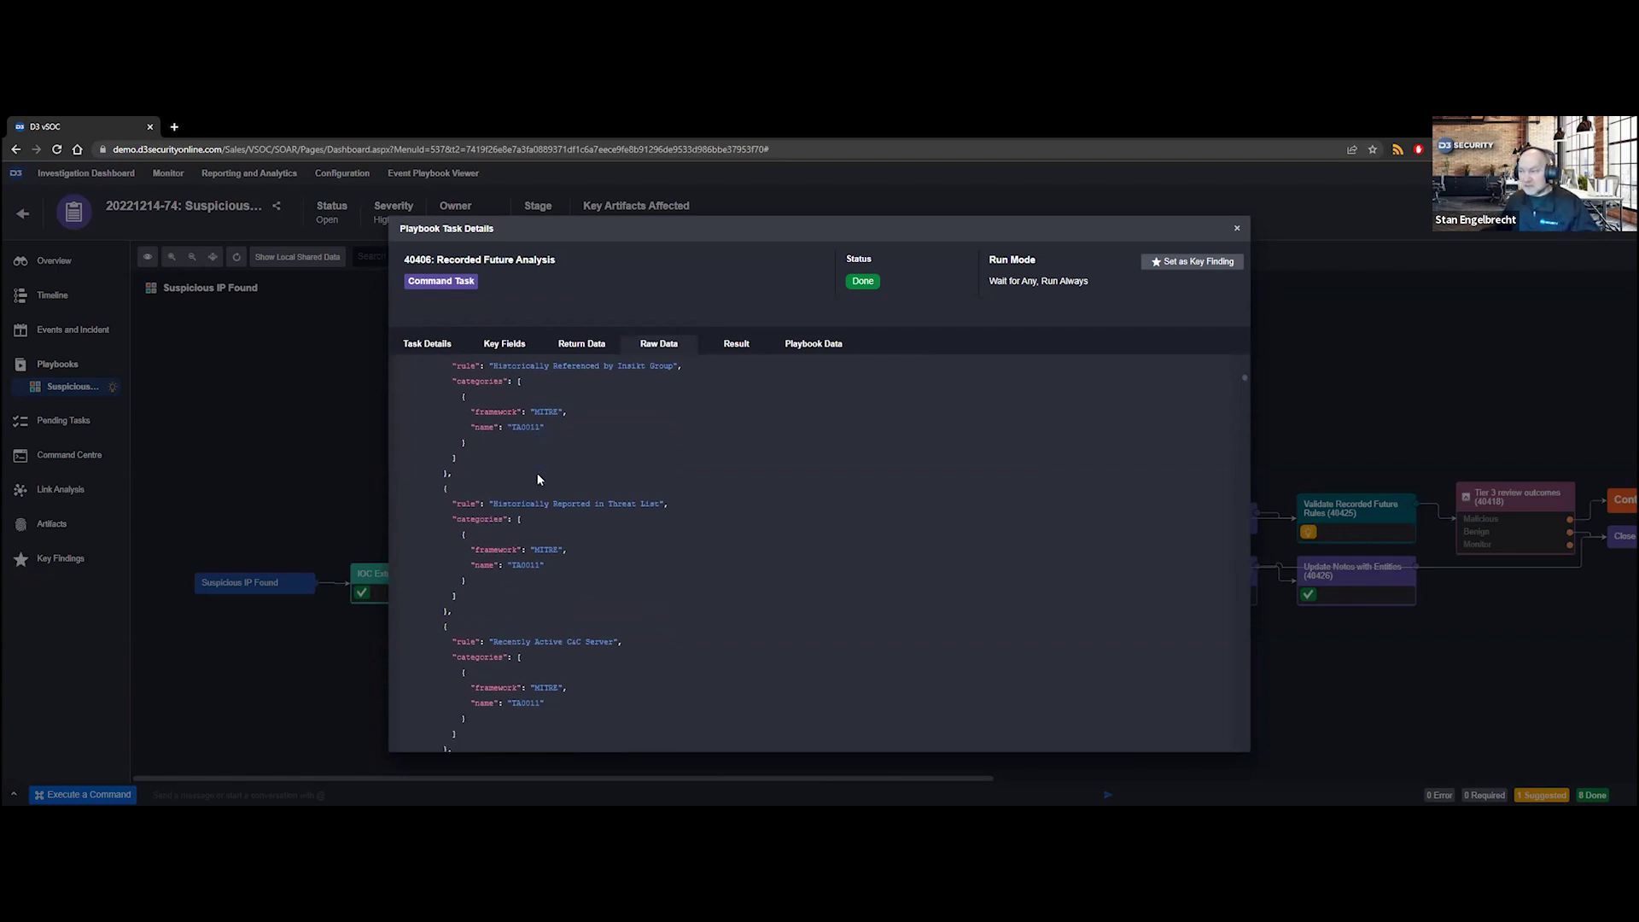
{"action": "scroll", "coordinate": [538, 484], "scroll_direction": "down", "scroll_amount": 6}
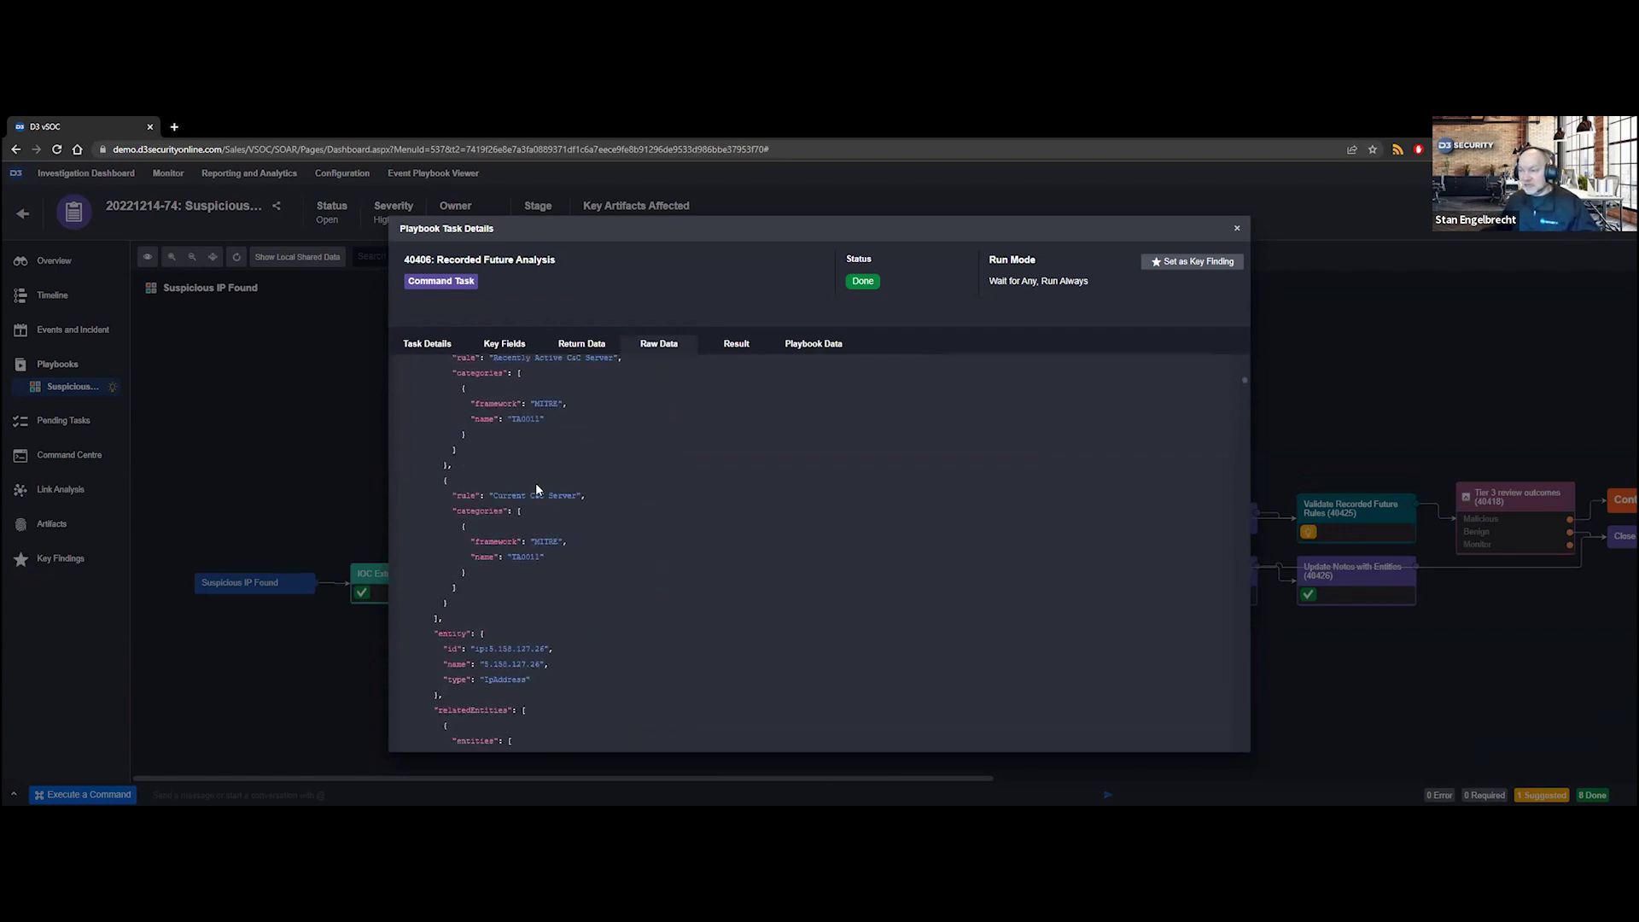
{"action": "scroll", "coordinate": [537, 489], "scroll_direction": "down", "scroll_amount": 2}
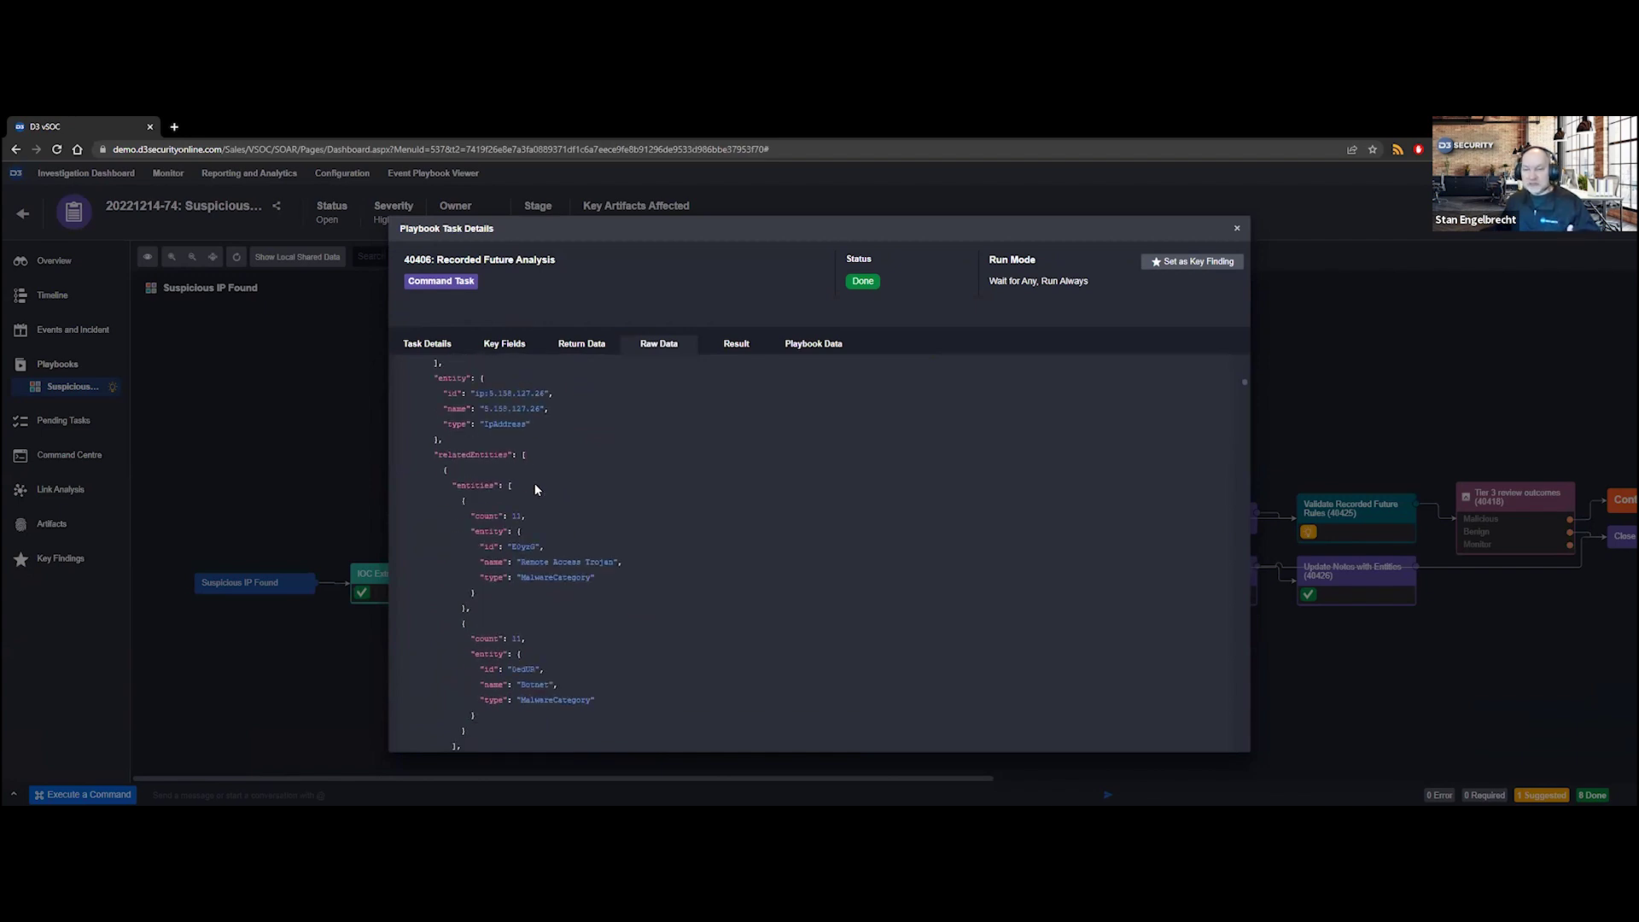
Step: Open the Validate Recorded Future Rules task in the playbook and examine the Recorded Future rules it lists
{"action": "left_click", "coordinate": [1237, 228]}
{"action": "left_click_drag", "start_coordinate": [1168, 429], "coordinate": [632, 460]}
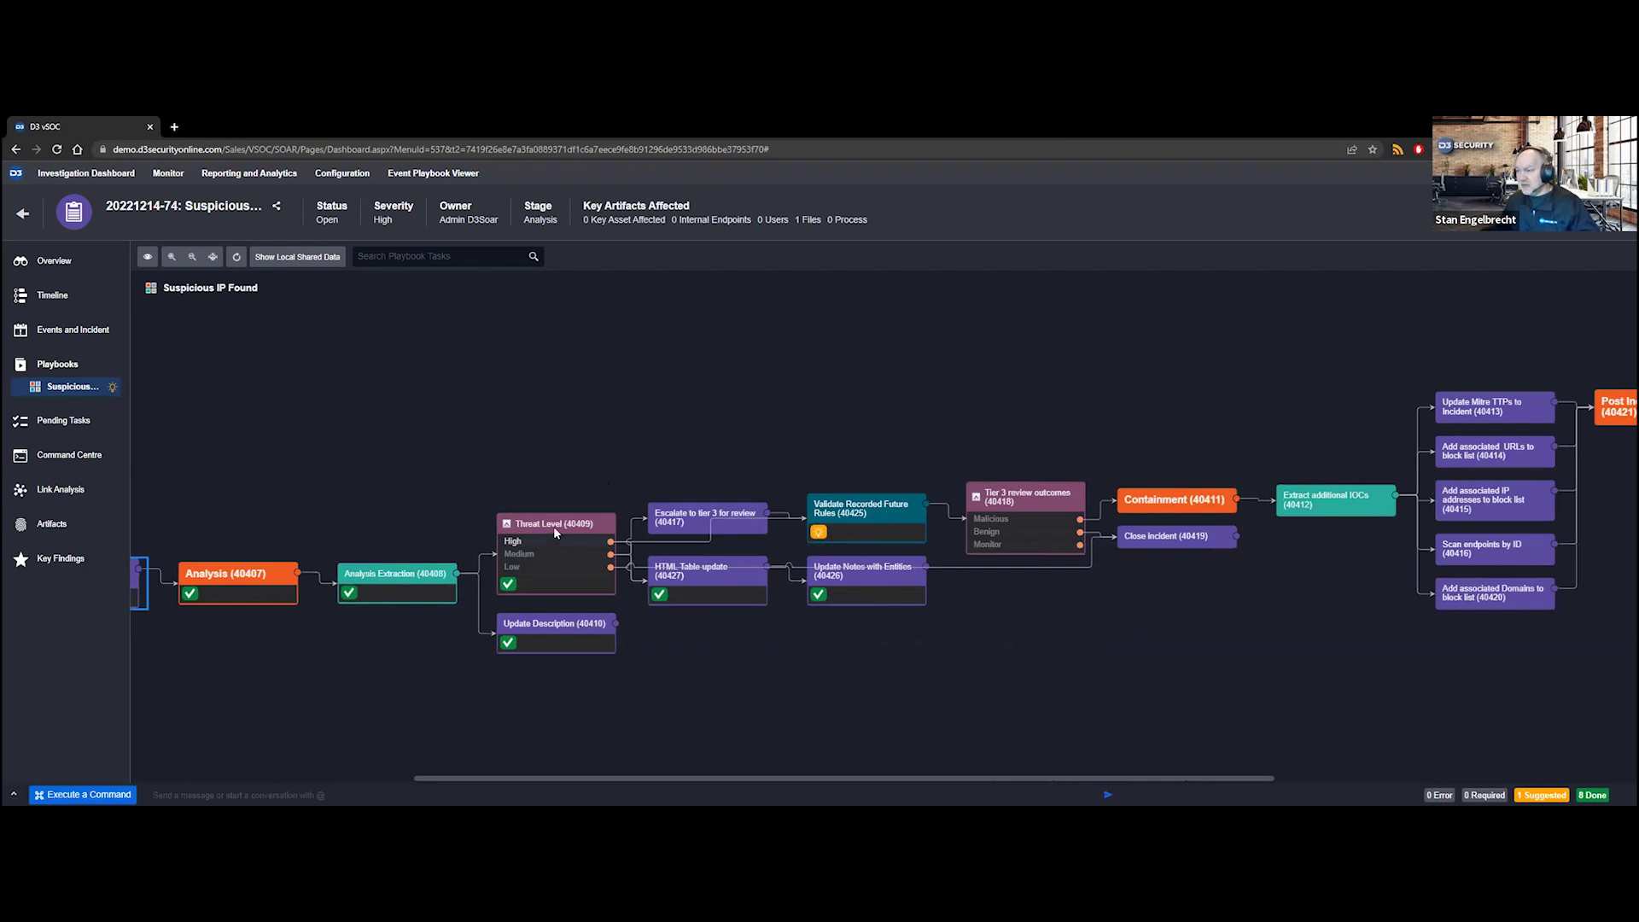
{"action": "left_click", "coordinate": [821, 534]}
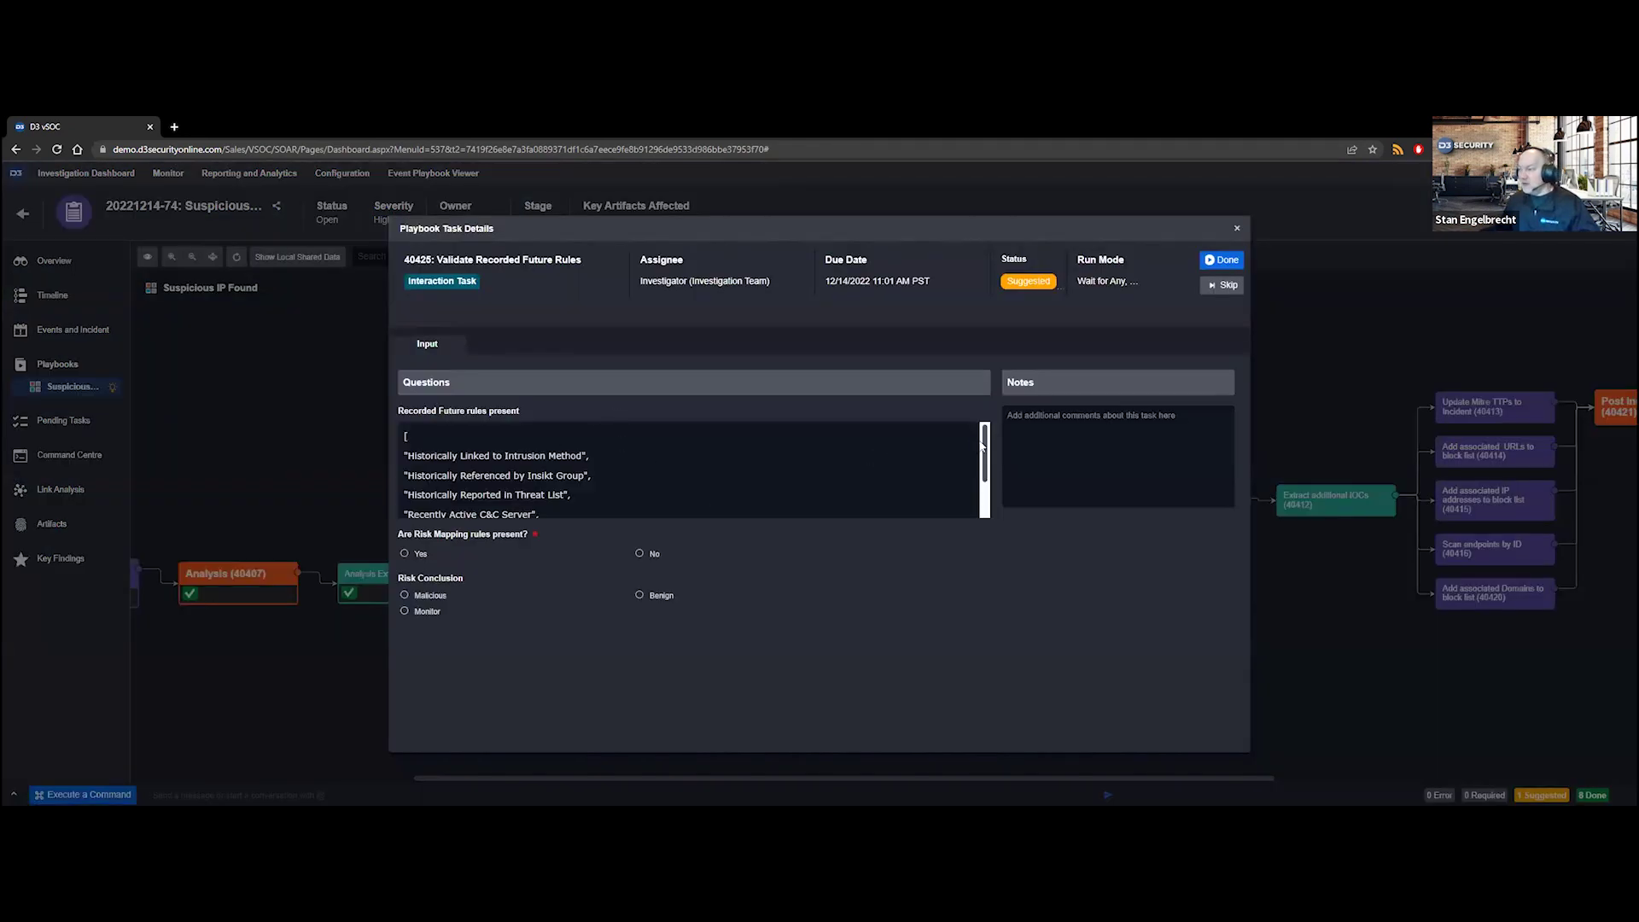
{"action": "scroll", "coordinate": [982, 448], "scroll_direction": "down", "scroll_amount": 1}
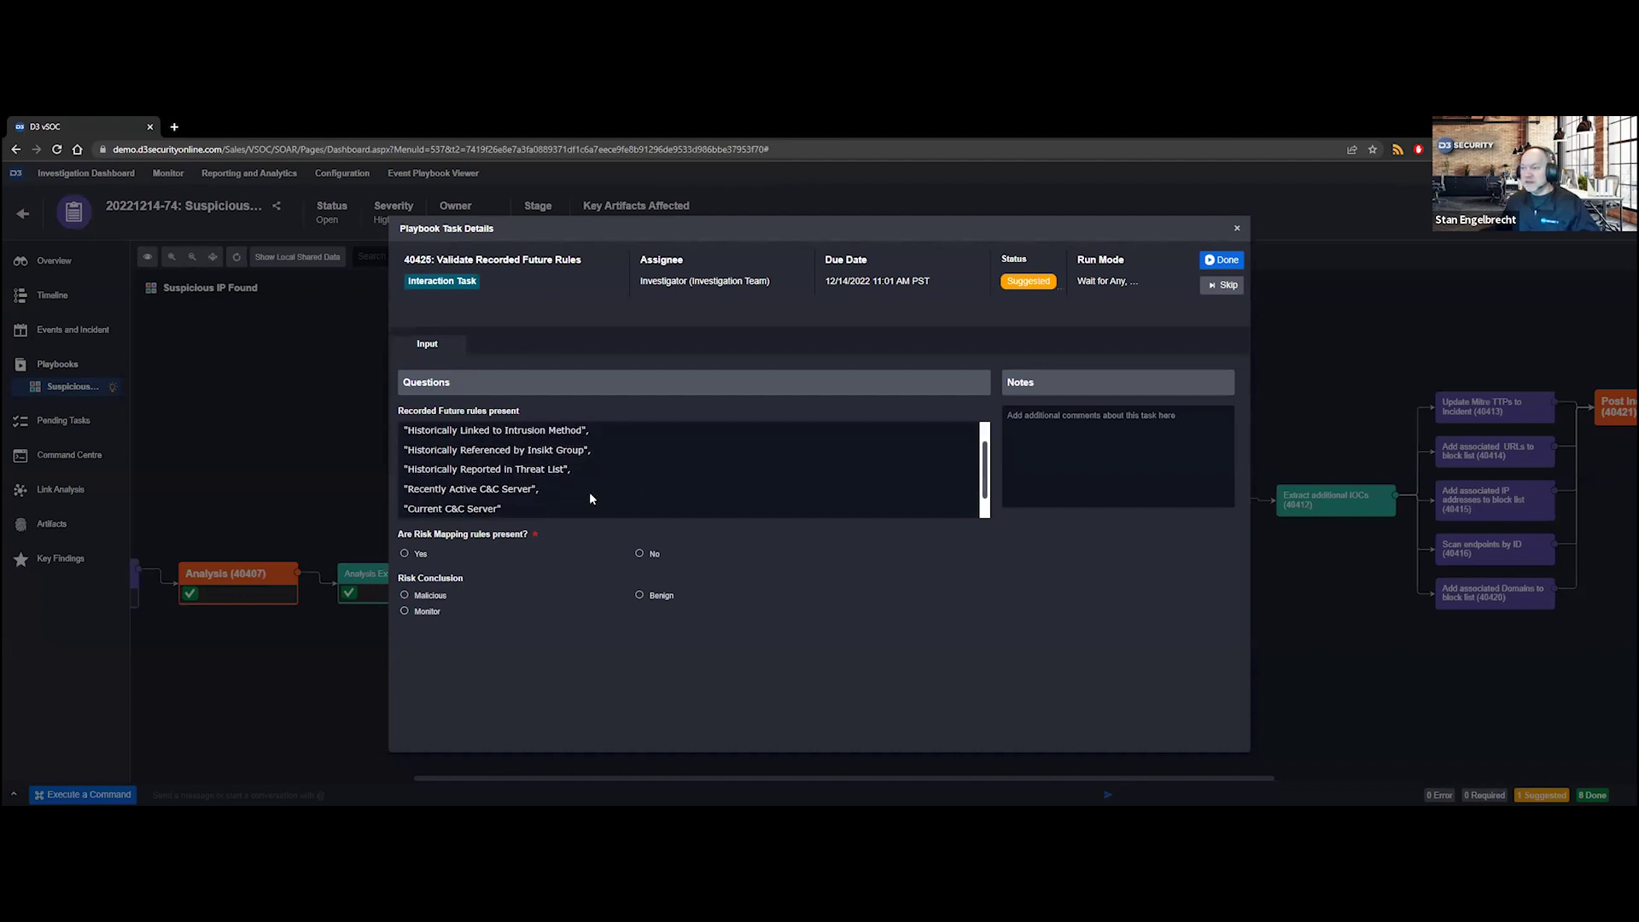
{"action": "left_click_drag", "start_coordinate": [416, 509], "coordinate": [519, 441]}
{"action": "left_click", "coordinate": [441, 478]}
{"action": "left_click", "coordinate": [447, 444]}
{"action": "scroll", "coordinate": [523, 452], "scroll_direction": "up", "scroll_amount": 1}
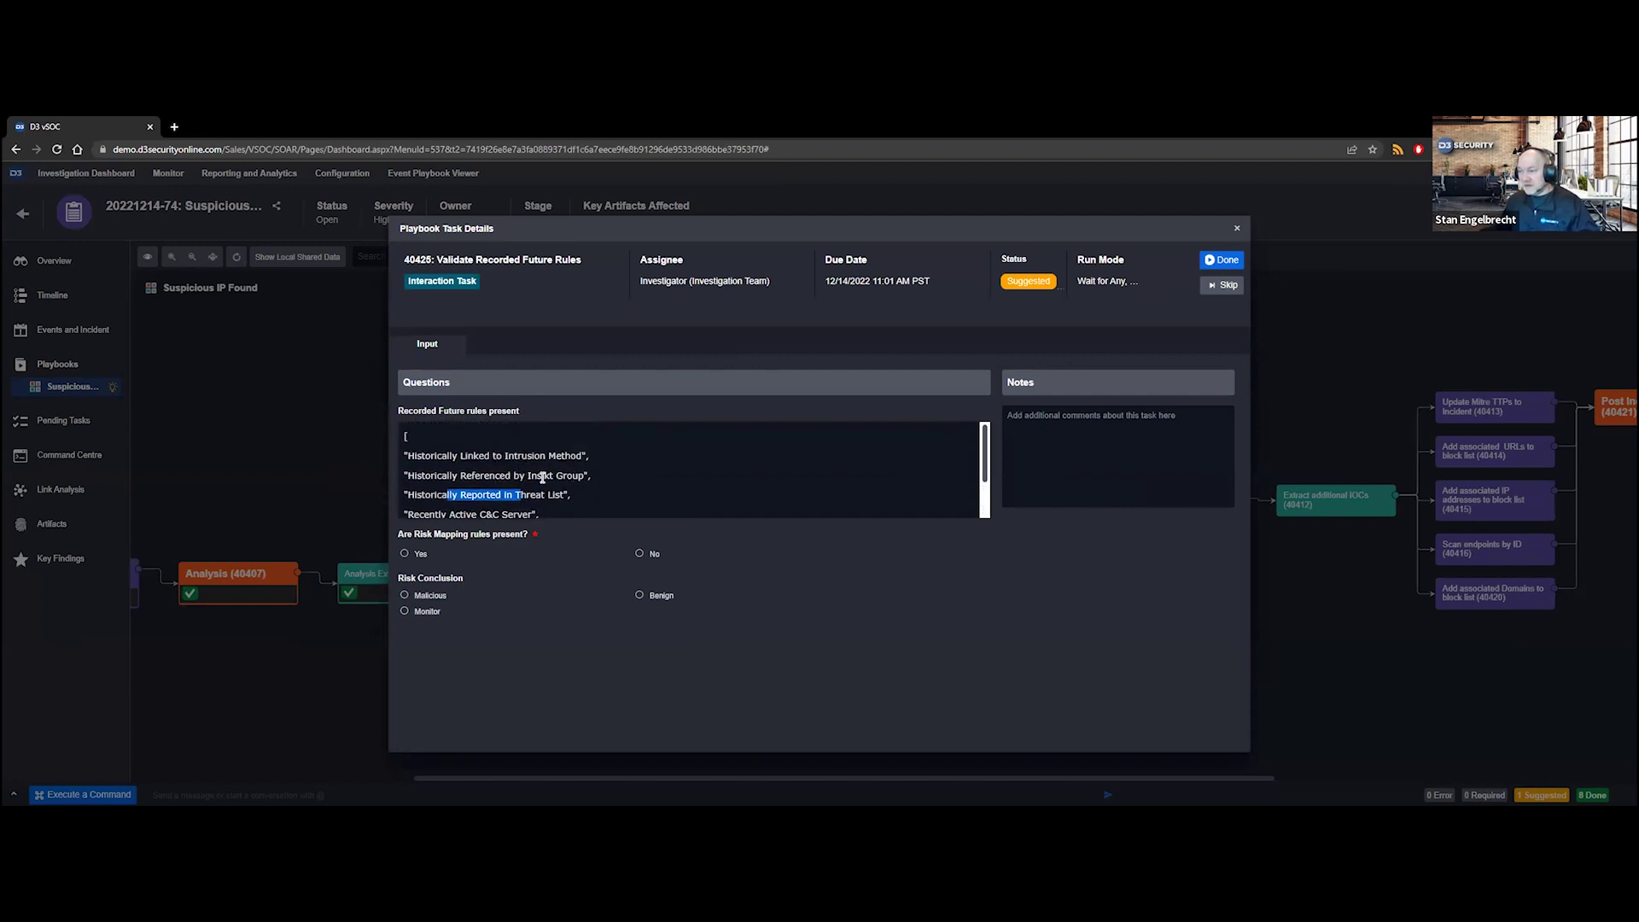
Step: Complete the Validate Recorded Future Rules task with risk mapping rules present set to Yes and the risk conclusion set to Malicious
{"action": "left_click", "coordinate": [405, 555]}
{"action": "left_click", "coordinate": [404, 596]}
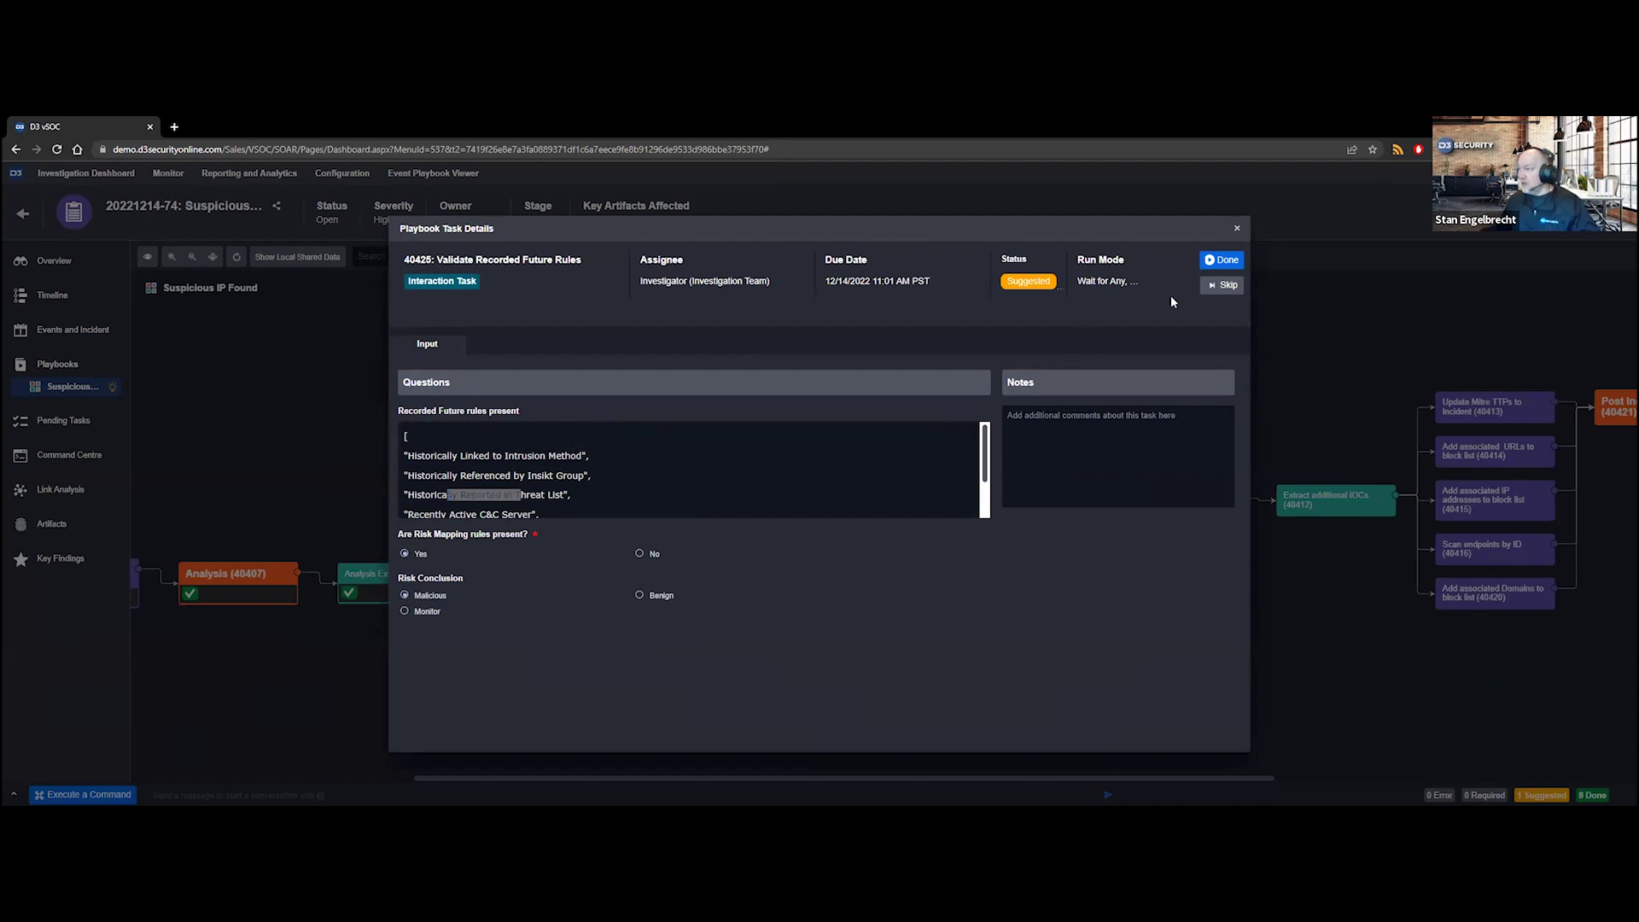
{"action": "left_click", "coordinate": [1221, 262]}
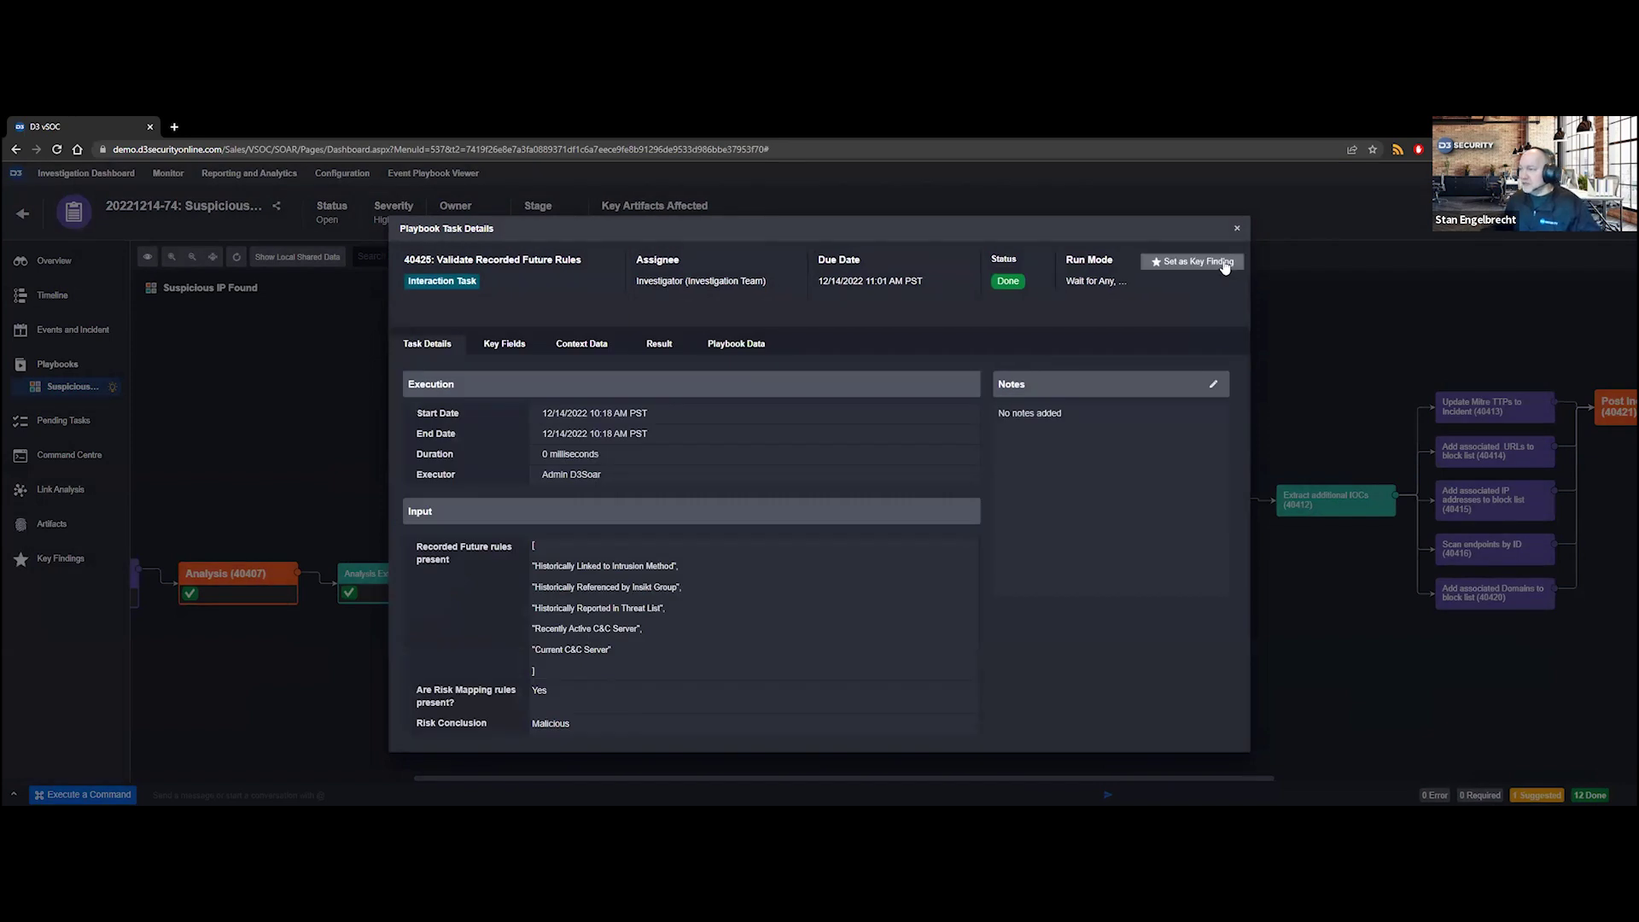
{"action": "left_click", "coordinate": [1237, 229]}
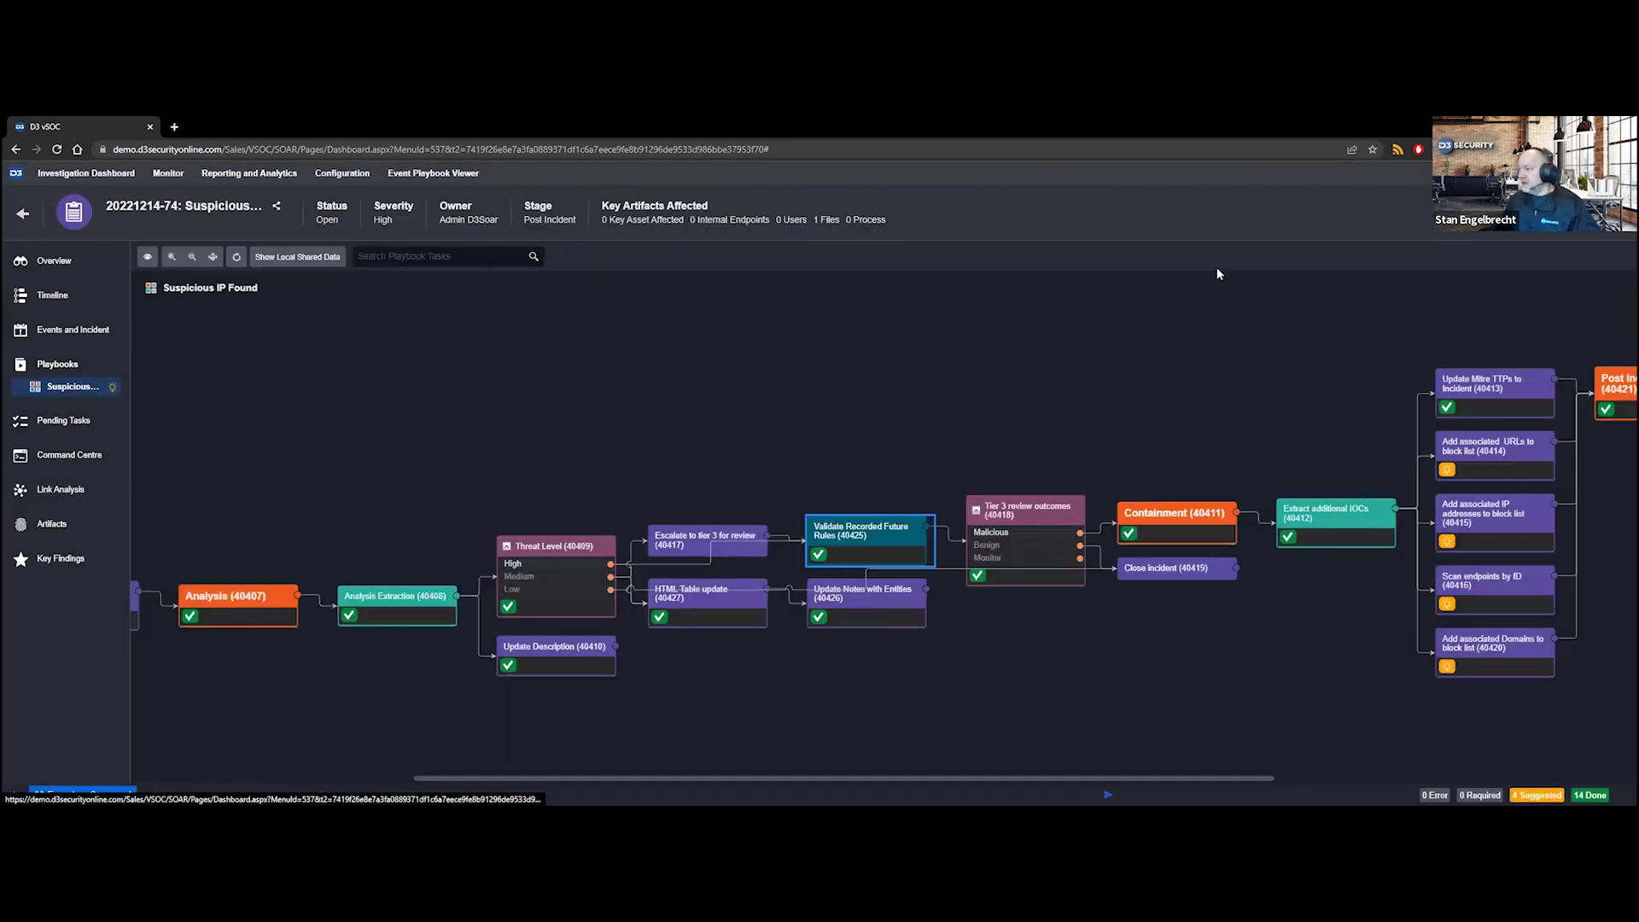
Step: Review the tactics parameters in the details of the playbook's Update Mitre TTPs to Incident task
{"action": "left_click_drag", "start_coordinate": [1217, 383], "coordinate": [924, 396]}
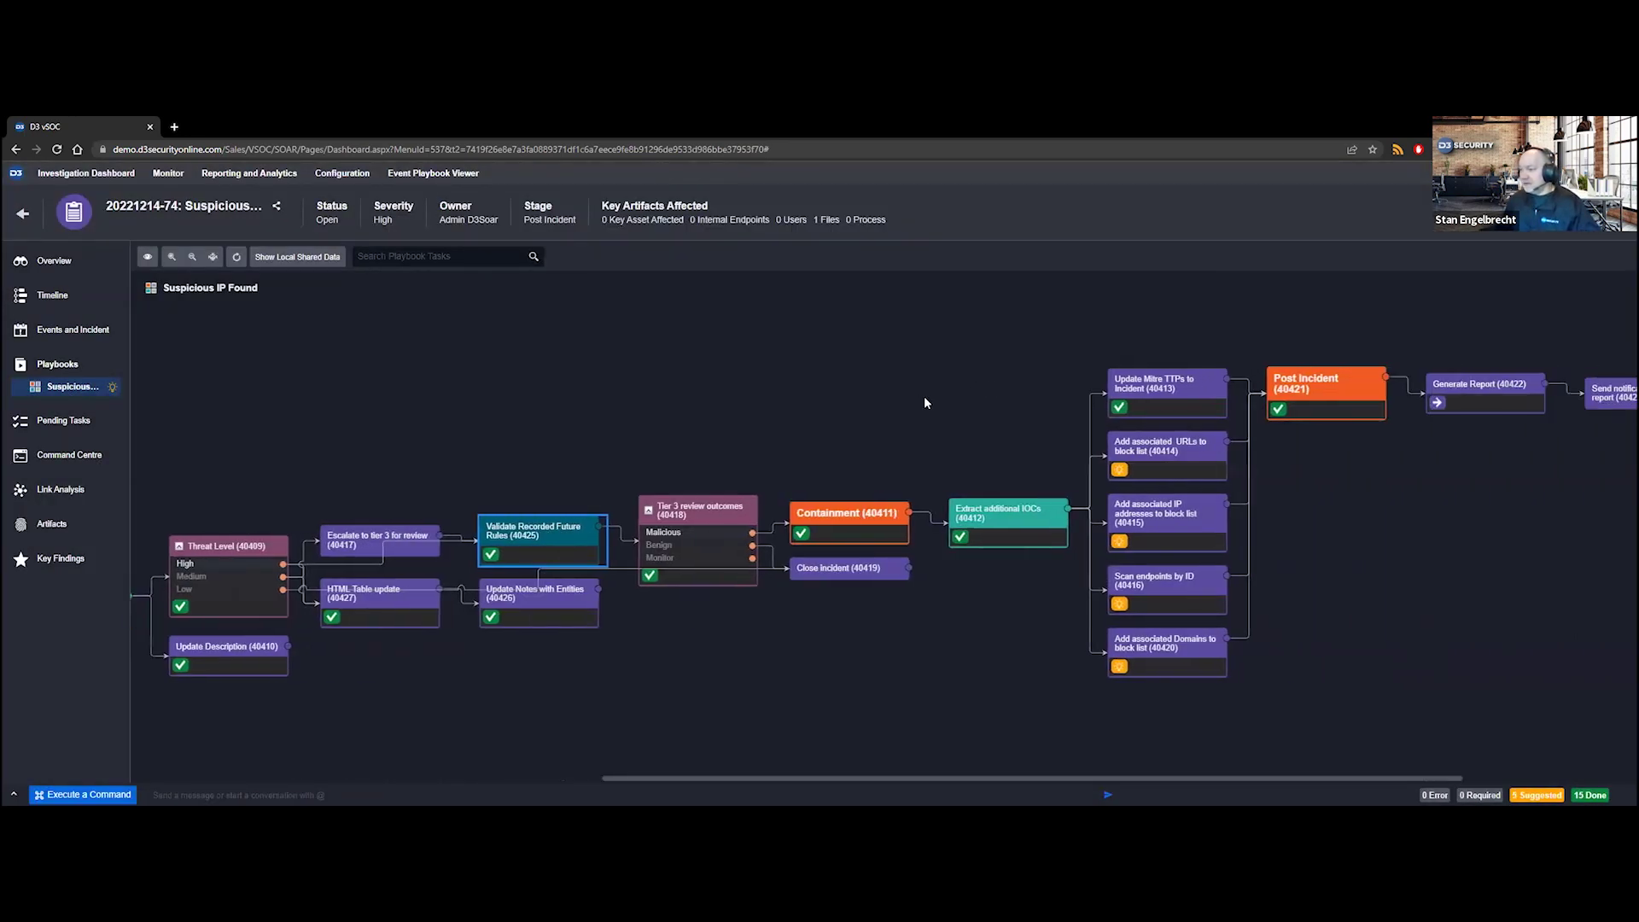
{"action": "left_click", "coordinate": [1118, 412]}
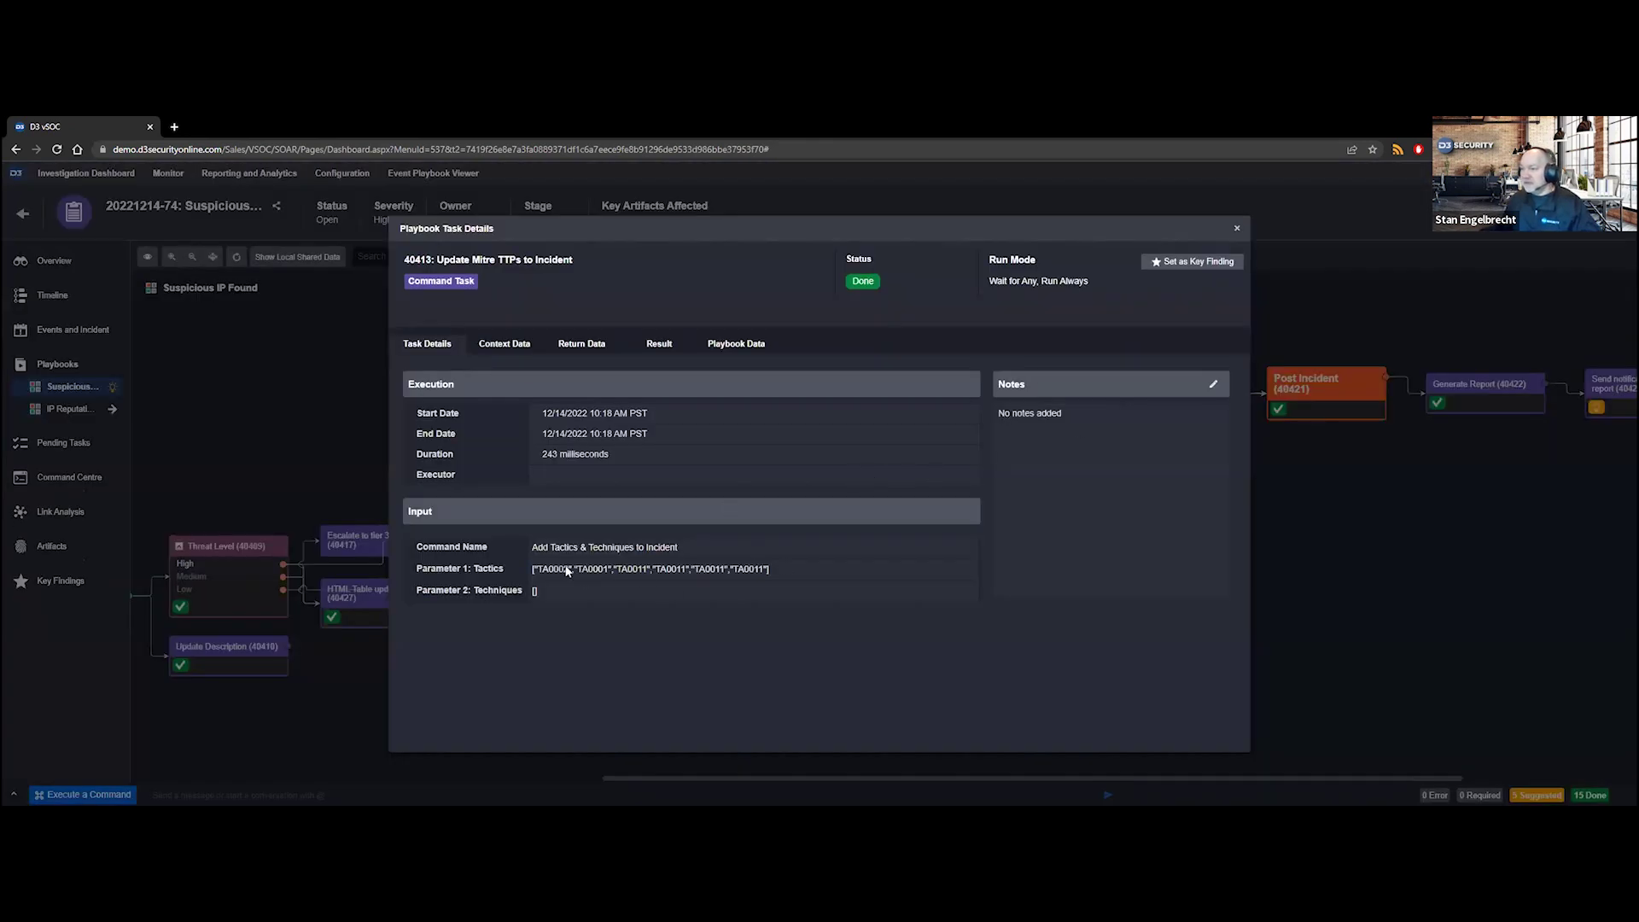
{"action": "left_click", "coordinate": [1238, 232]}
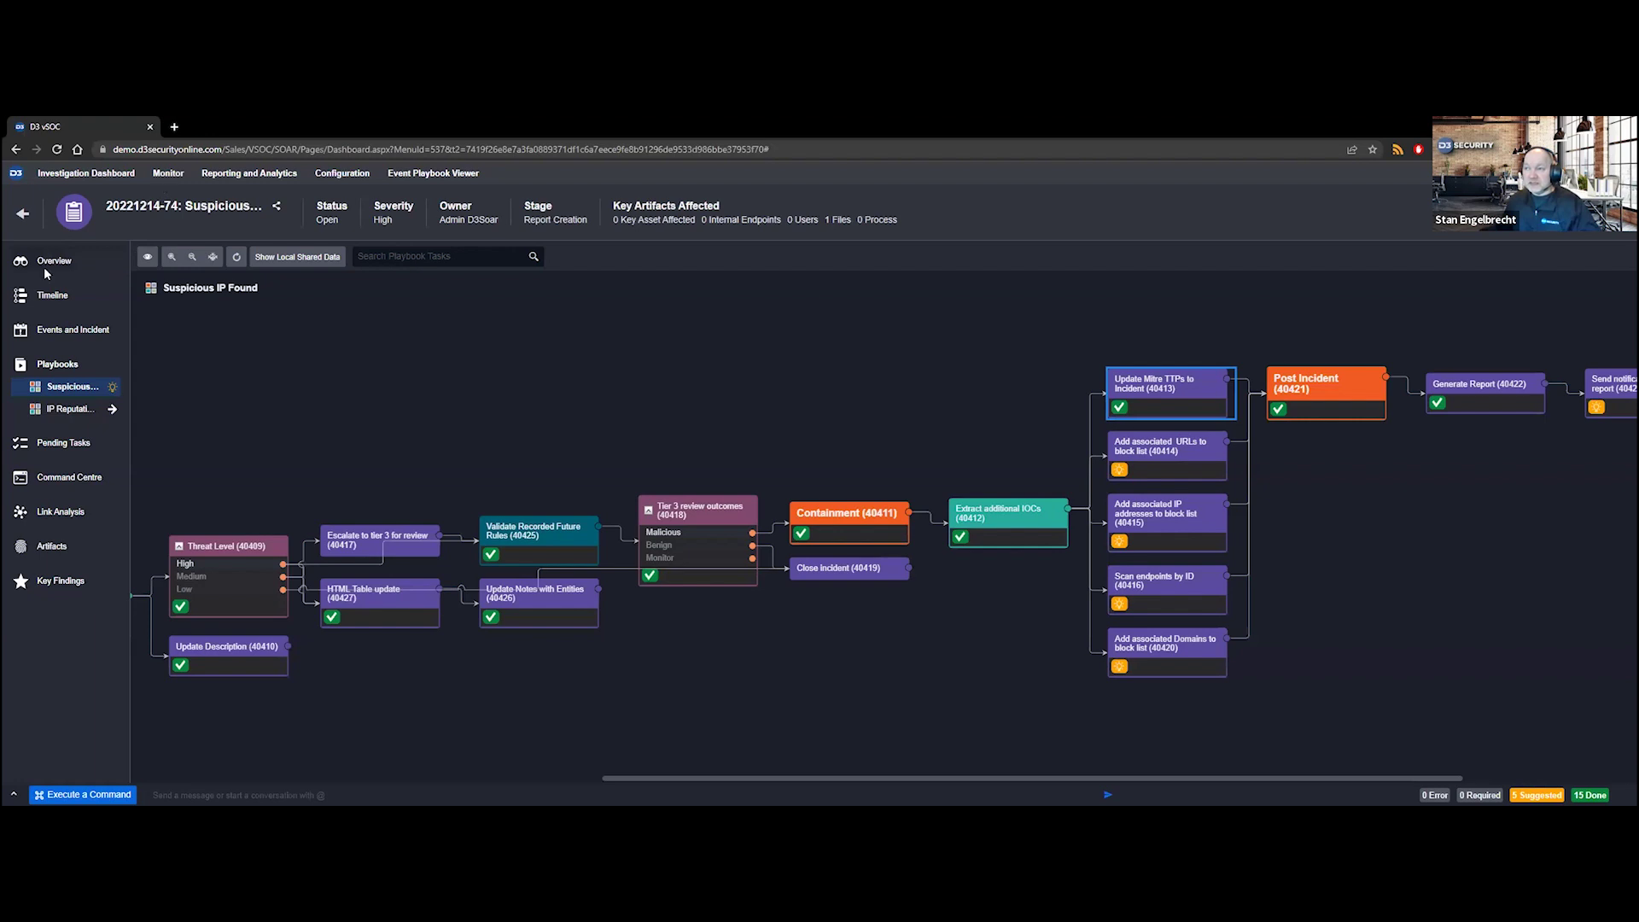
Step: Examine the tactics and techniques with their sources in the incident overview
{"action": "left_click", "coordinate": [55, 262]}
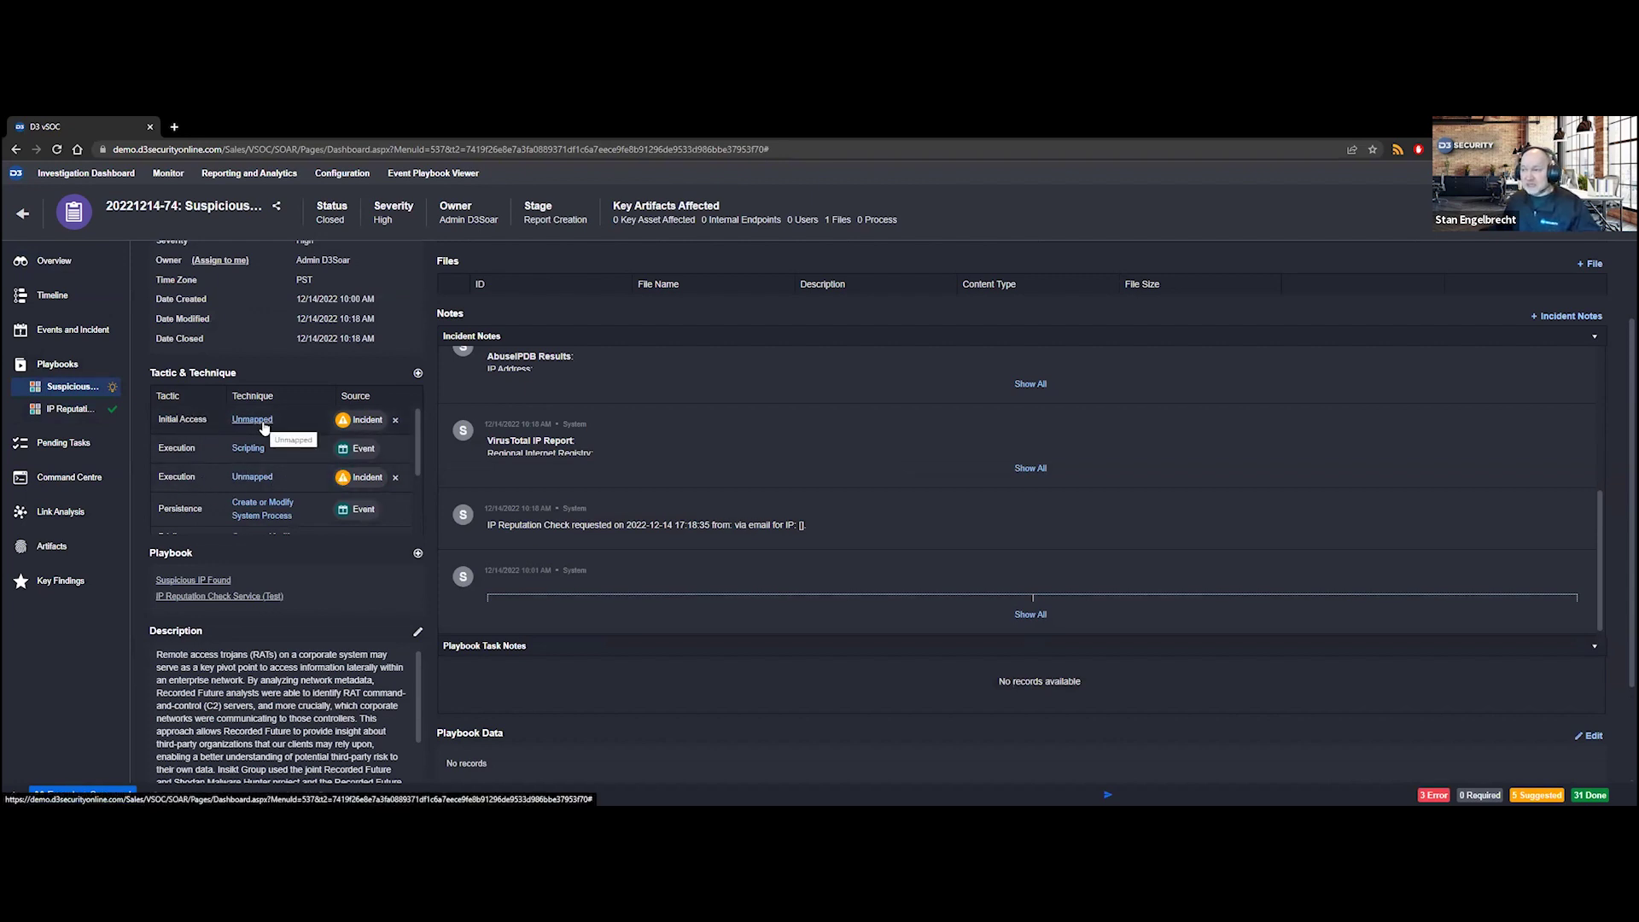
{"action": "scroll", "coordinate": [199, 433], "scroll_direction": "down", "scroll_amount": 1}
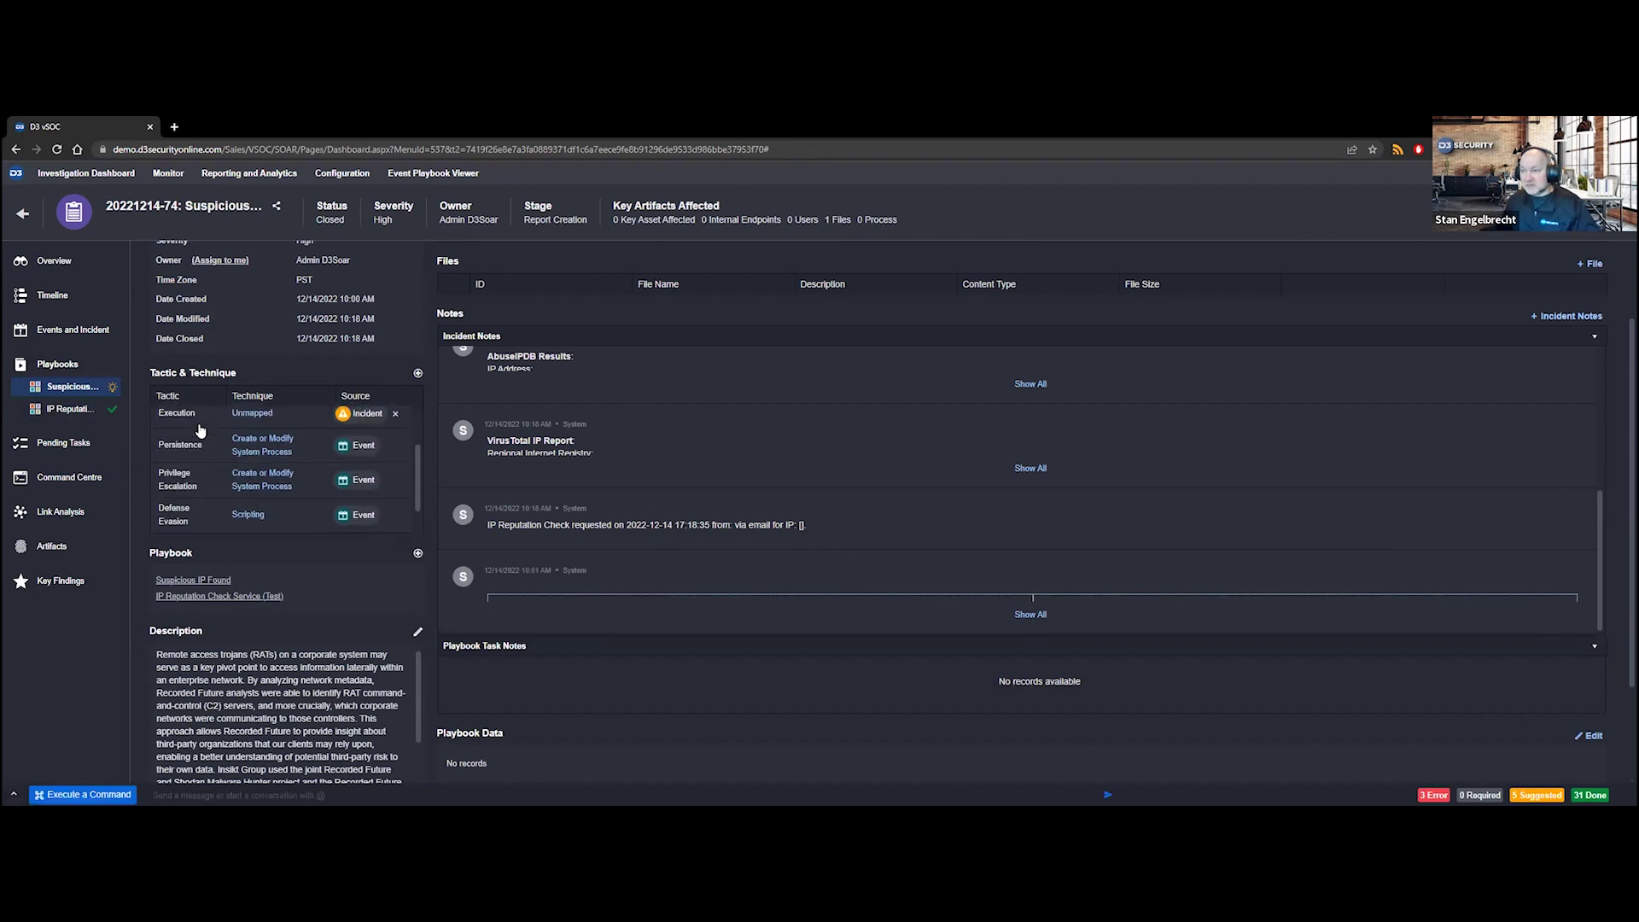
{"action": "scroll", "coordinate": [198, 433], "scroll_direction": "up", "scroll_amount": 1}
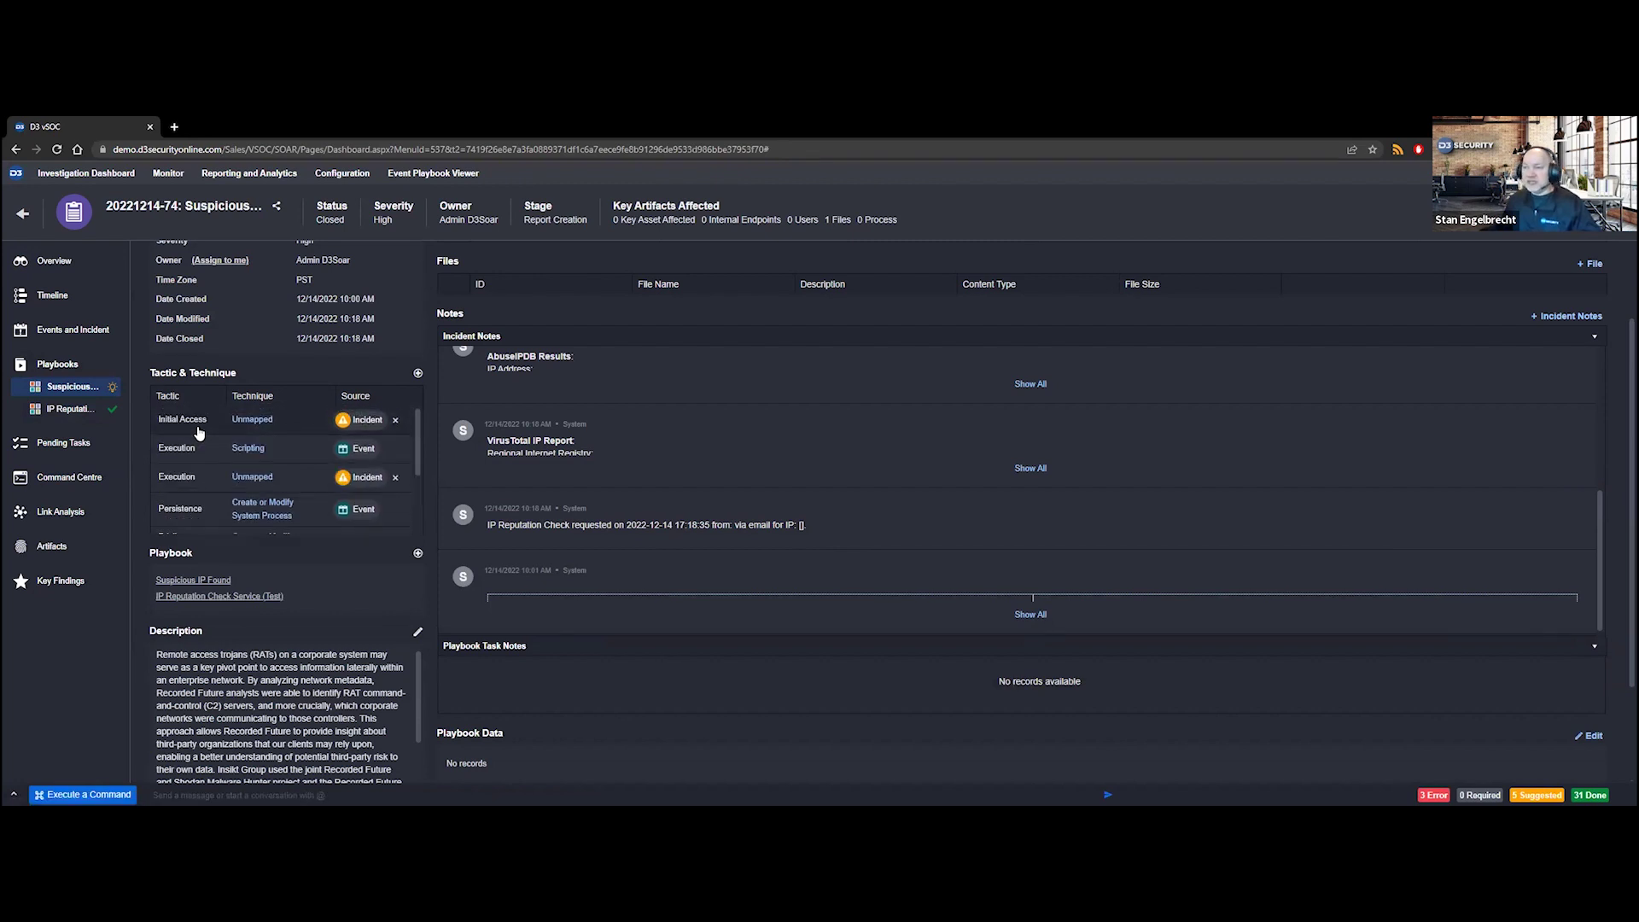
Step: Return to the Suspicious IP Found playbook and review the inputs of the Add associated IP addresses to block list task
{"action": "left_click", "coordinate": [66, 395]}
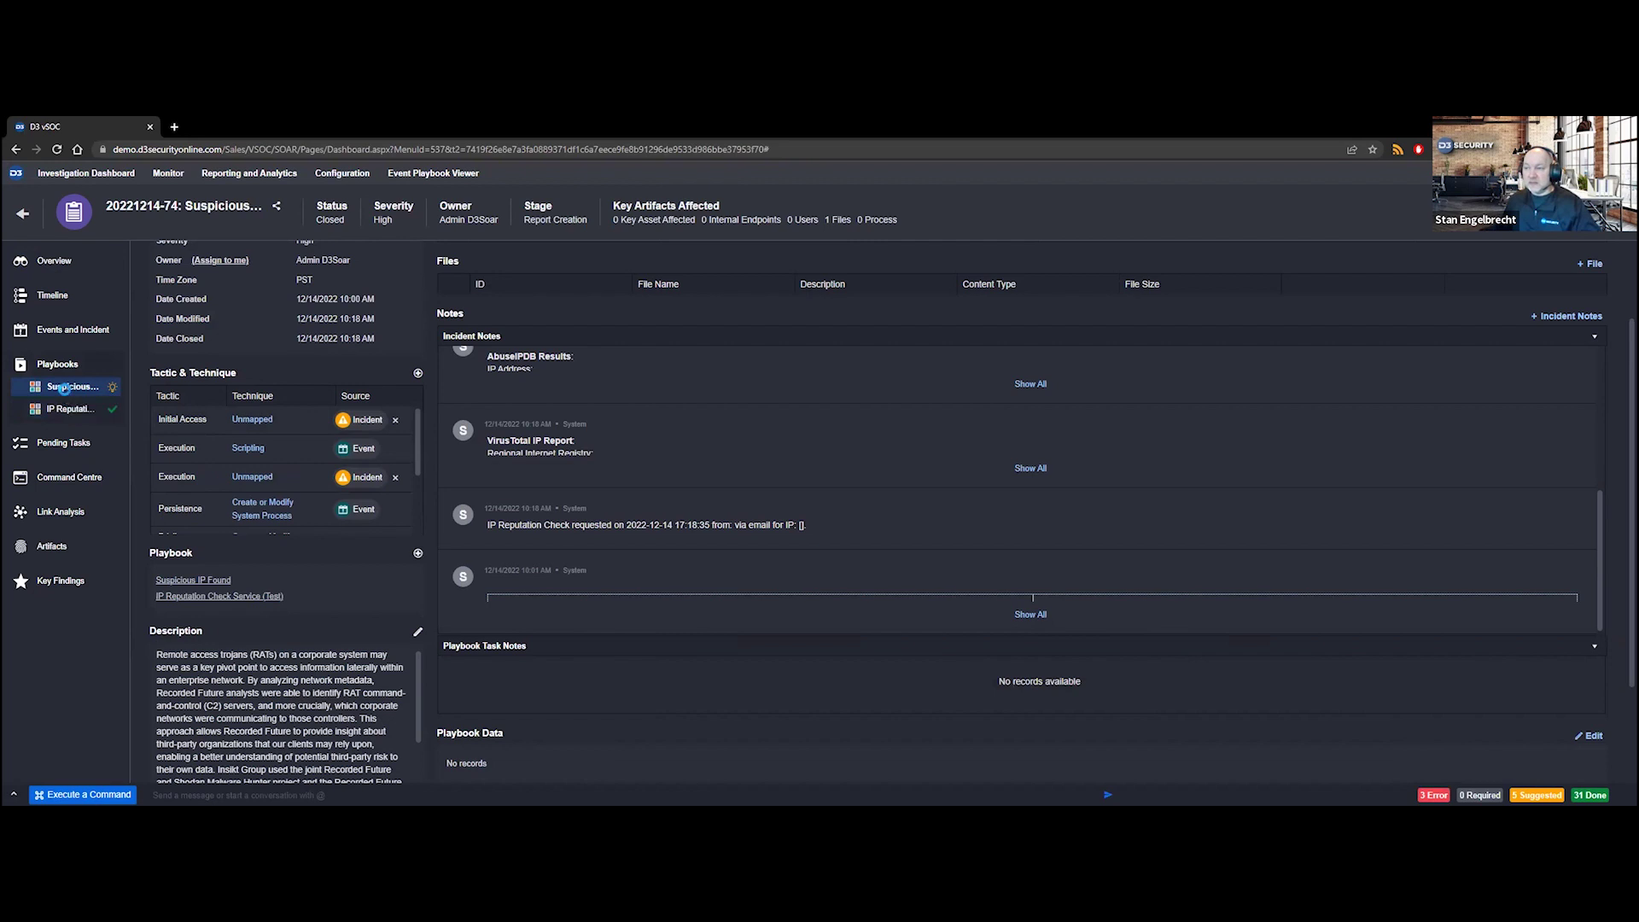
{"action": "left_click_drag", "start_coordinate": [1370, 556], "coordinate": [1071, 553]}
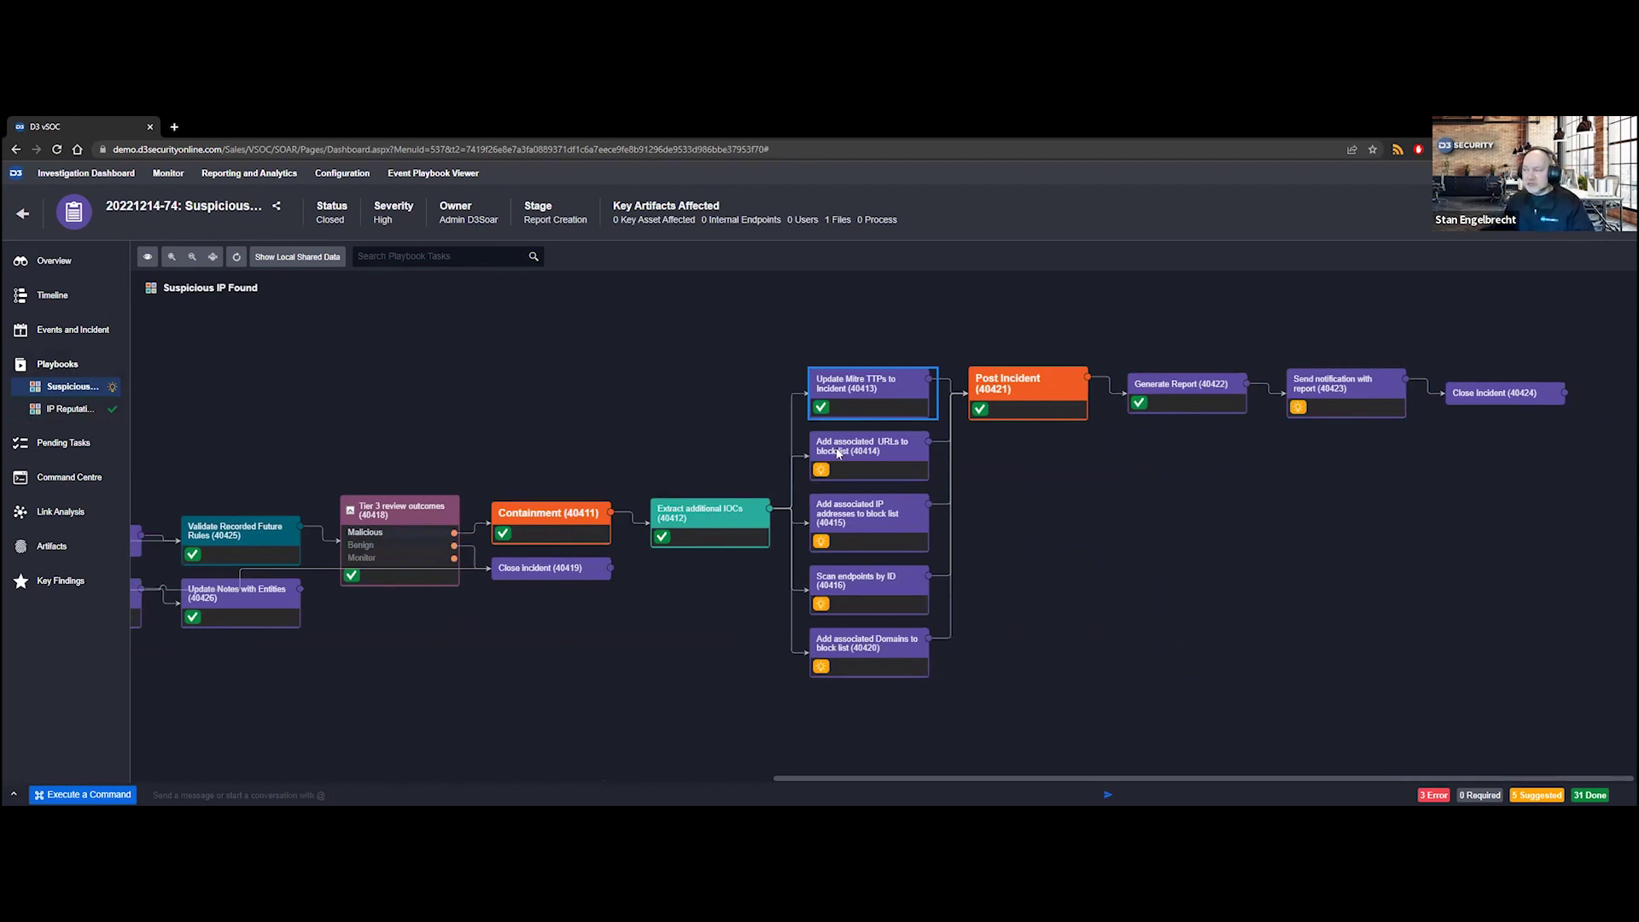
{"action": "mouse_move", "coordinate": [821, 475]}
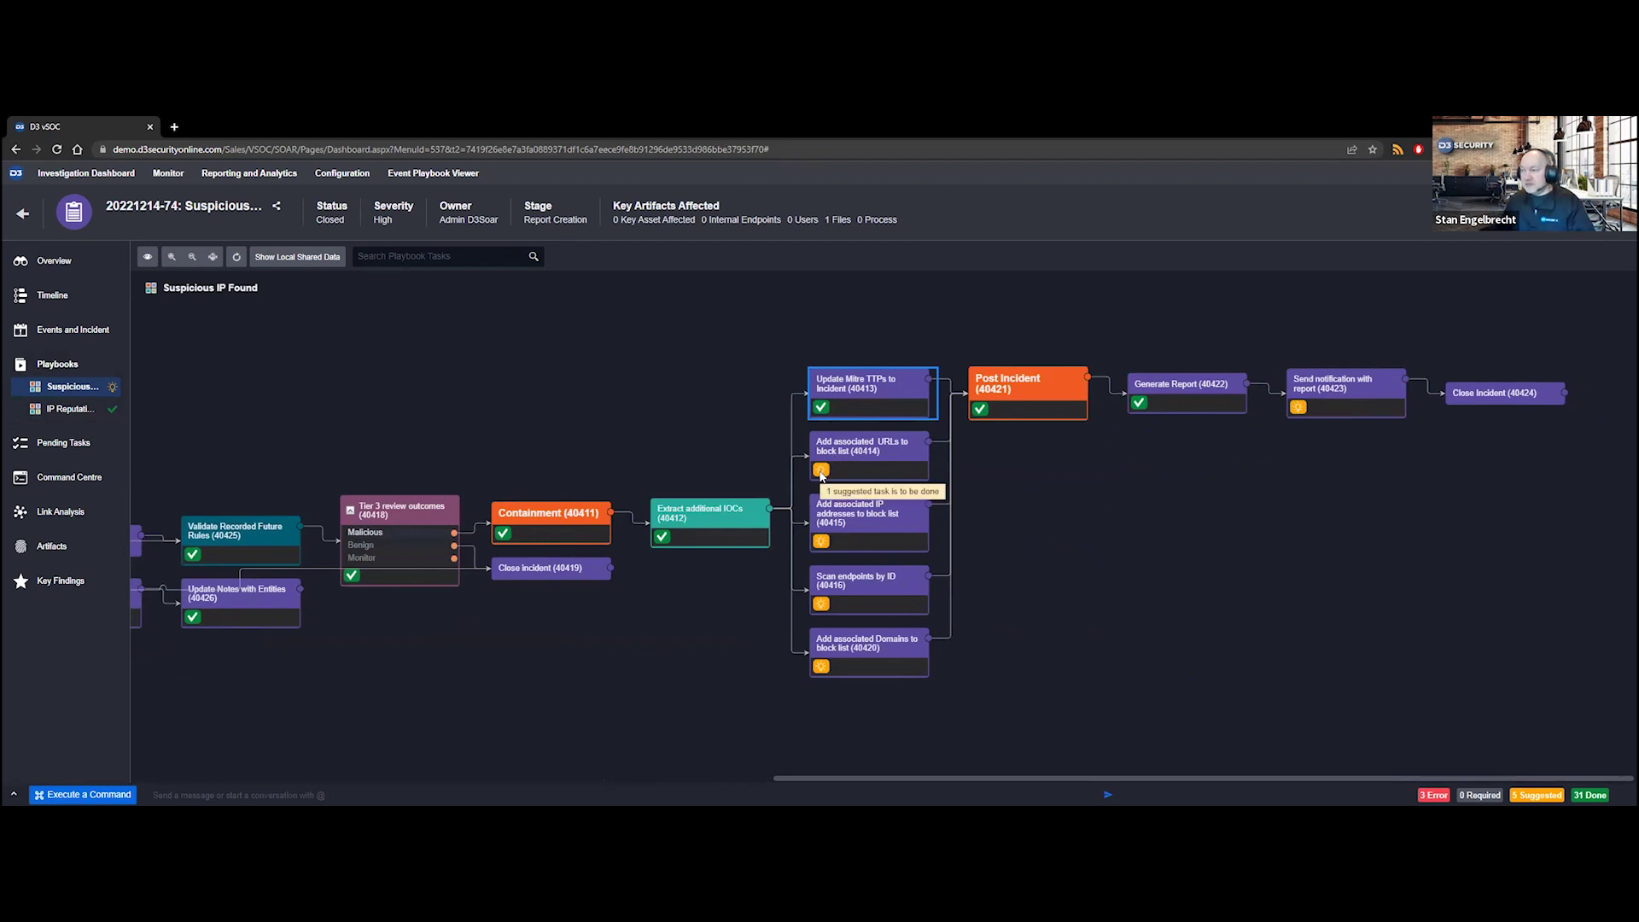
{"action": "left_click", "coordinate": [821, 543]}
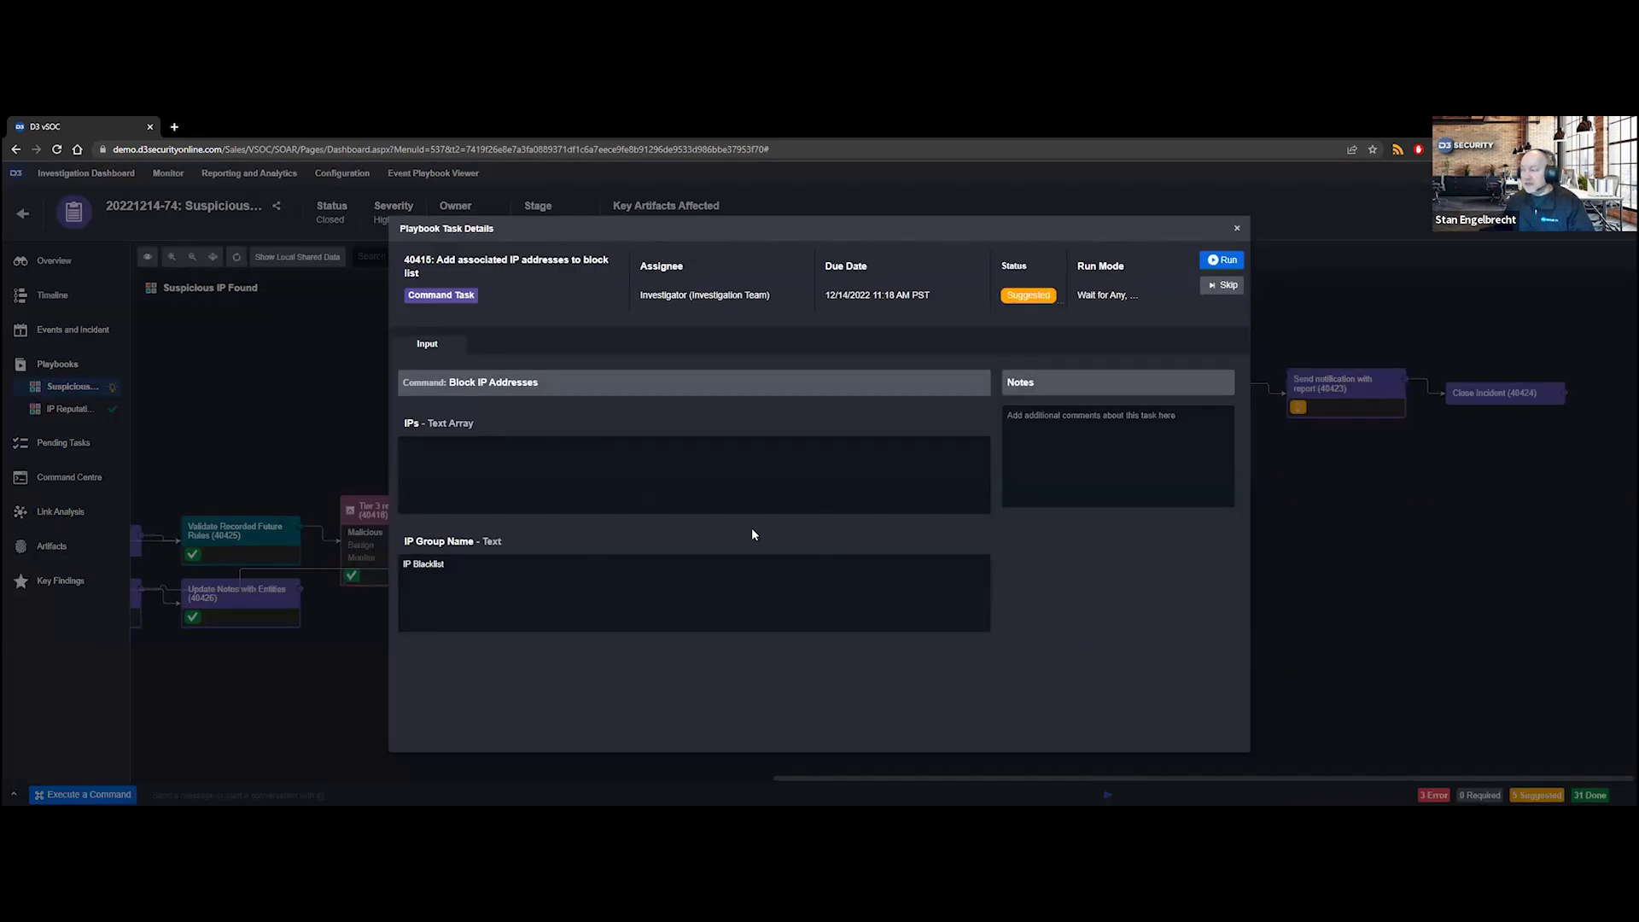
{"action": "left_click", "coordinate": [1236, 229]}
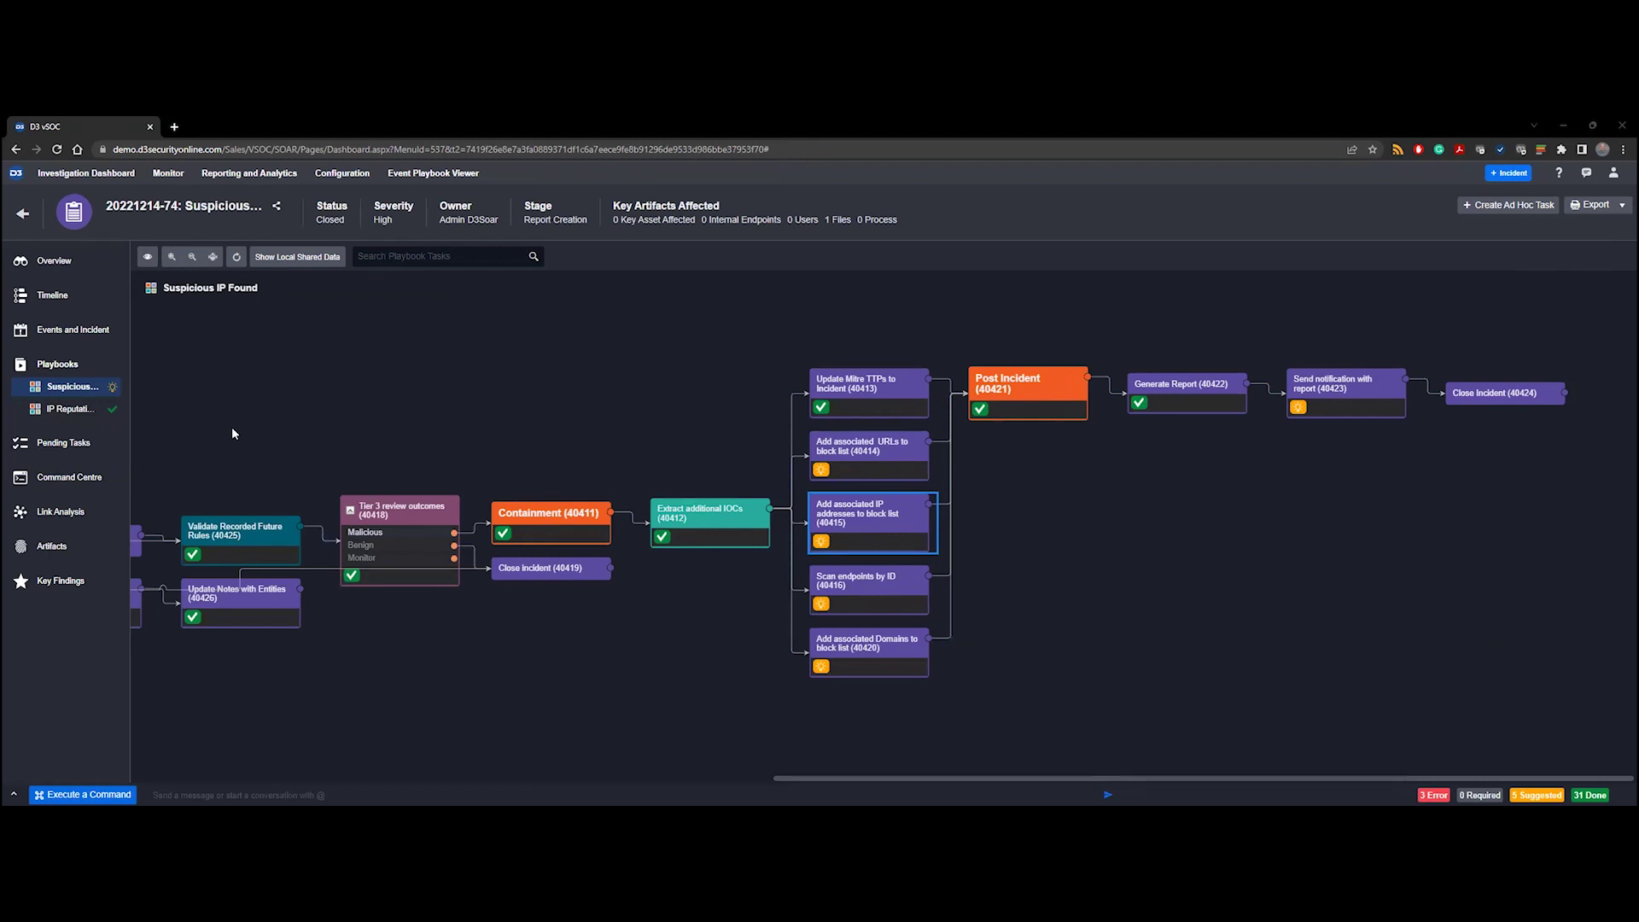
{"action": "left_click_drag", "start_coordinate": [229, 430], "coordinate": [862, 400]}
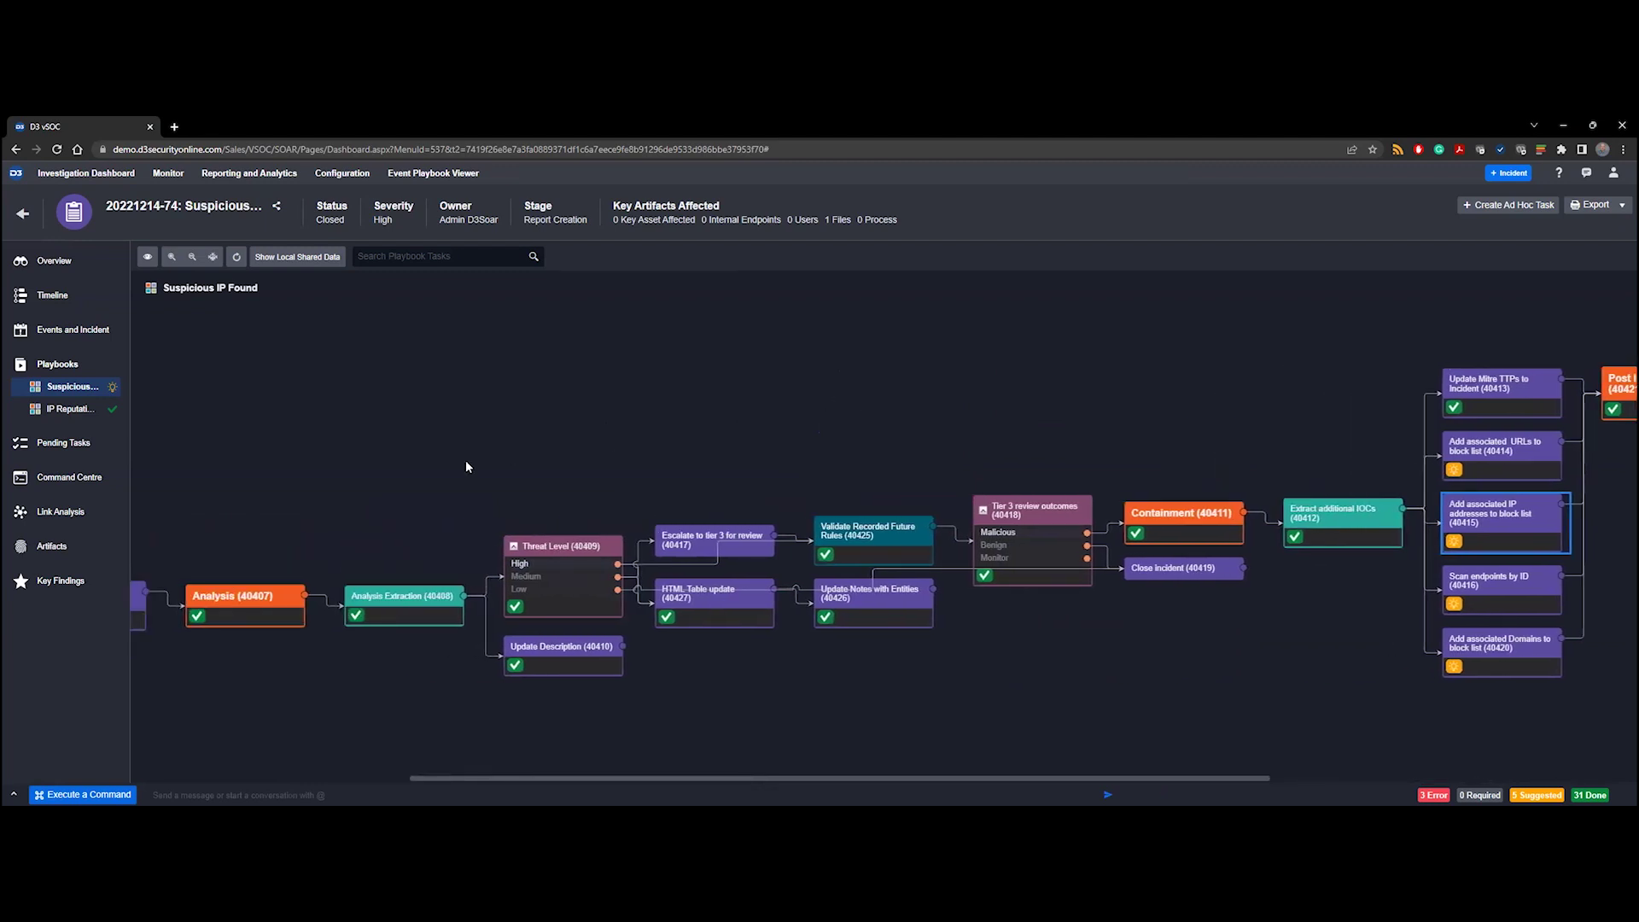
{"action": "left_click_drag", "start_coordinate": [391, 479], "coordinate": [544, 470]}
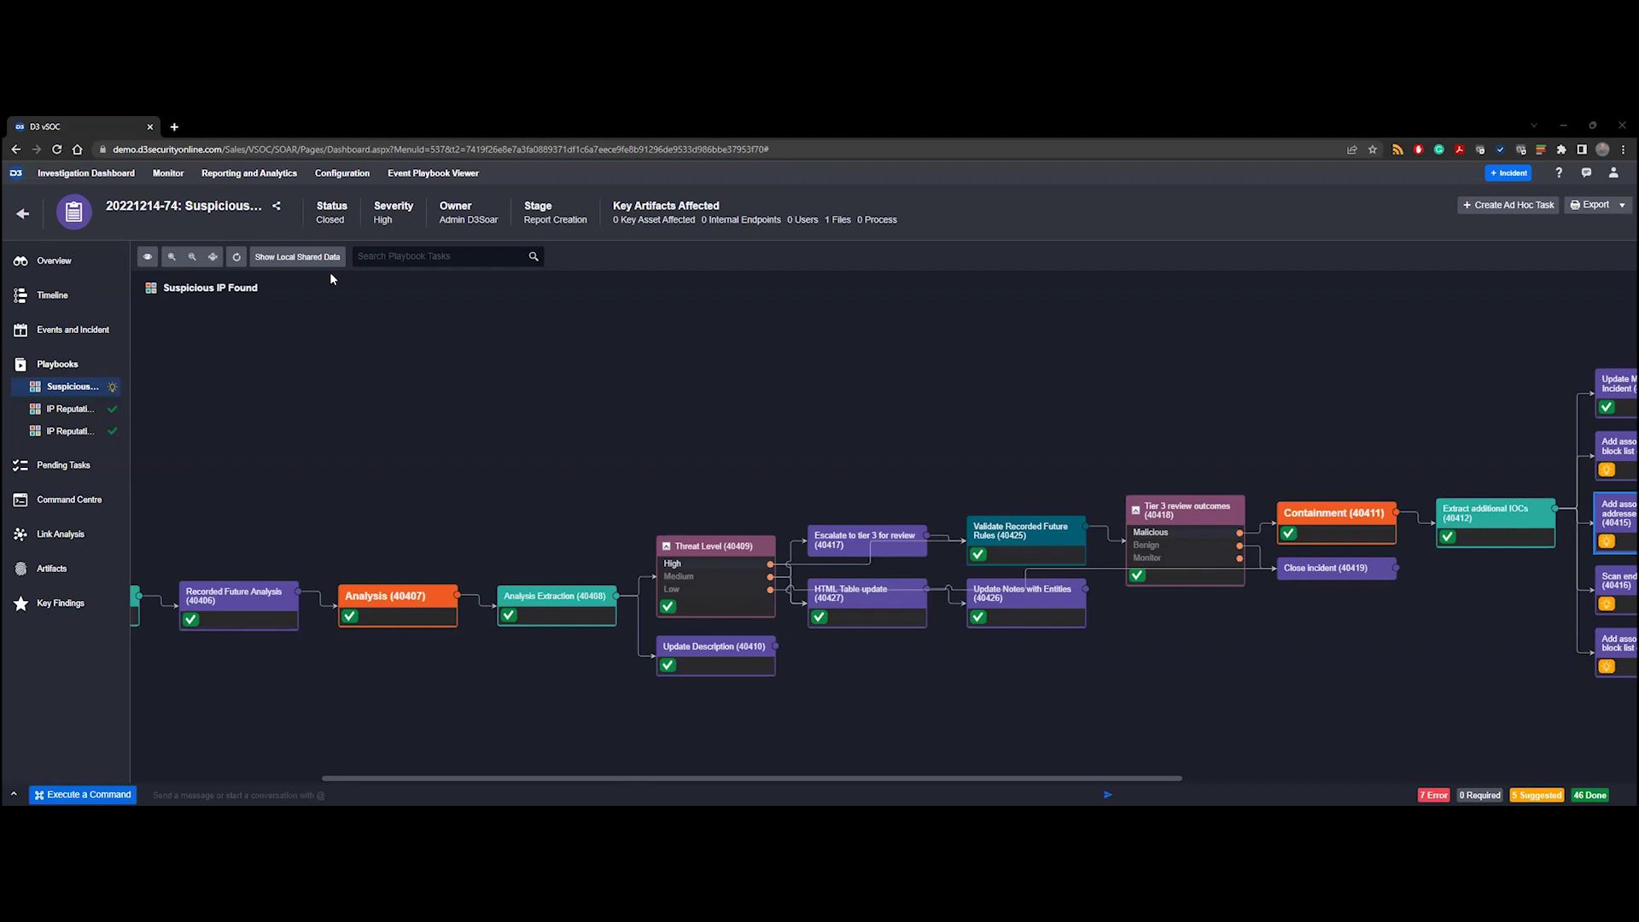
{"action": "left_click_drag", "start_coordinate": [278, 391], "coordinate": [330, 384]}
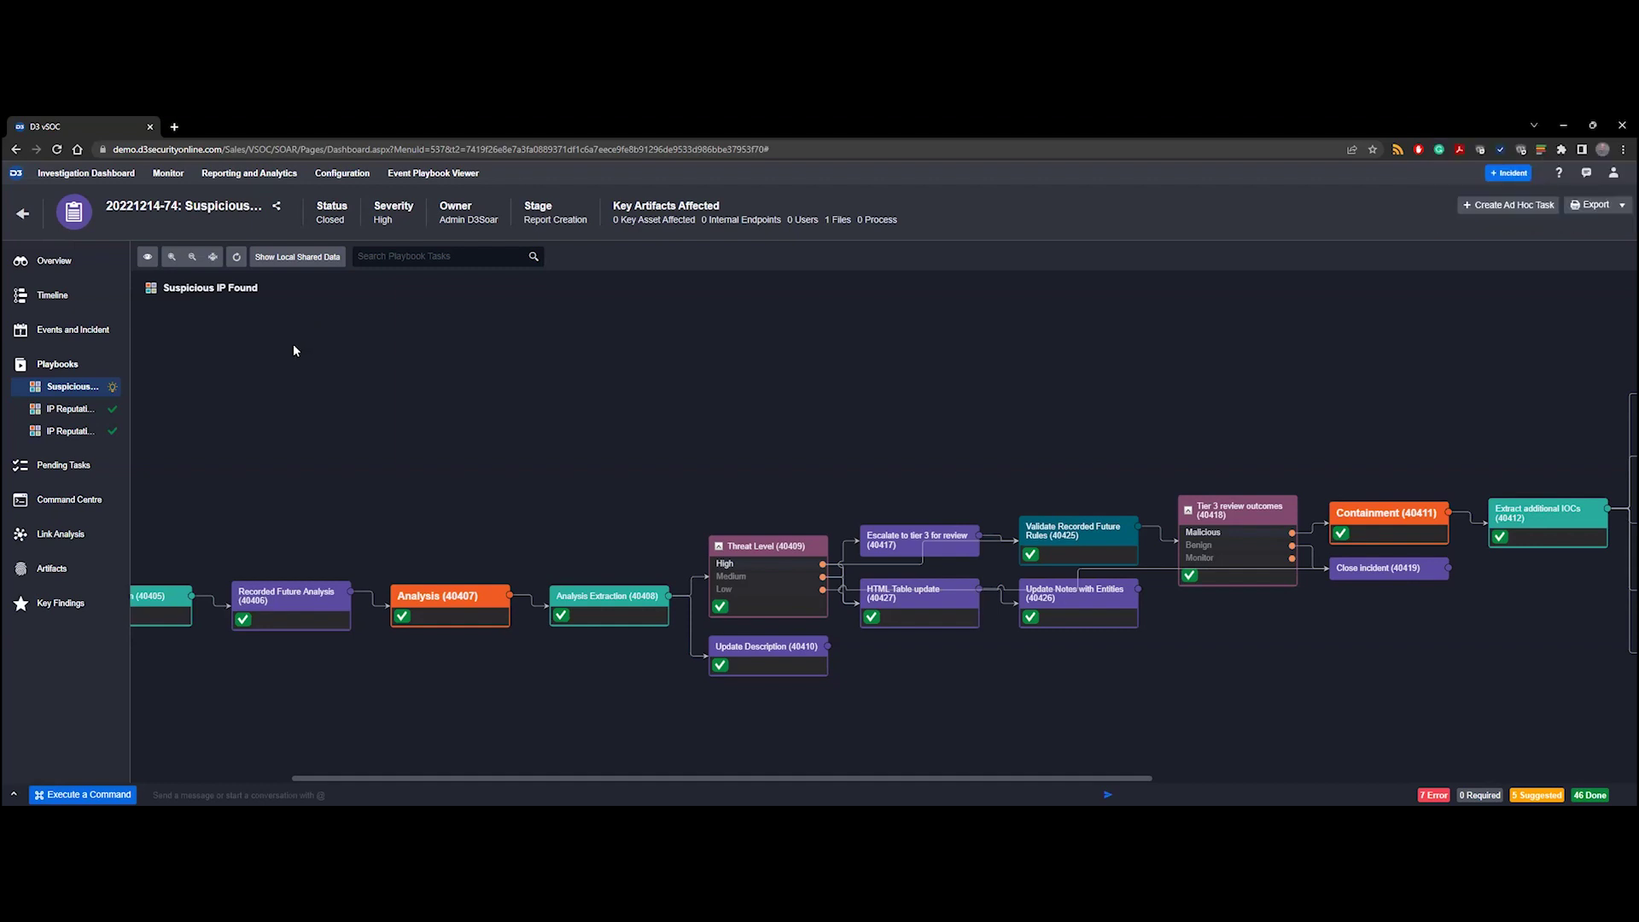
Step: View the details of the escalated Microsoft.SecurityInsights/Incidents event linked to the incident
{"action": "left_click", "coordinate": [104, 335]}
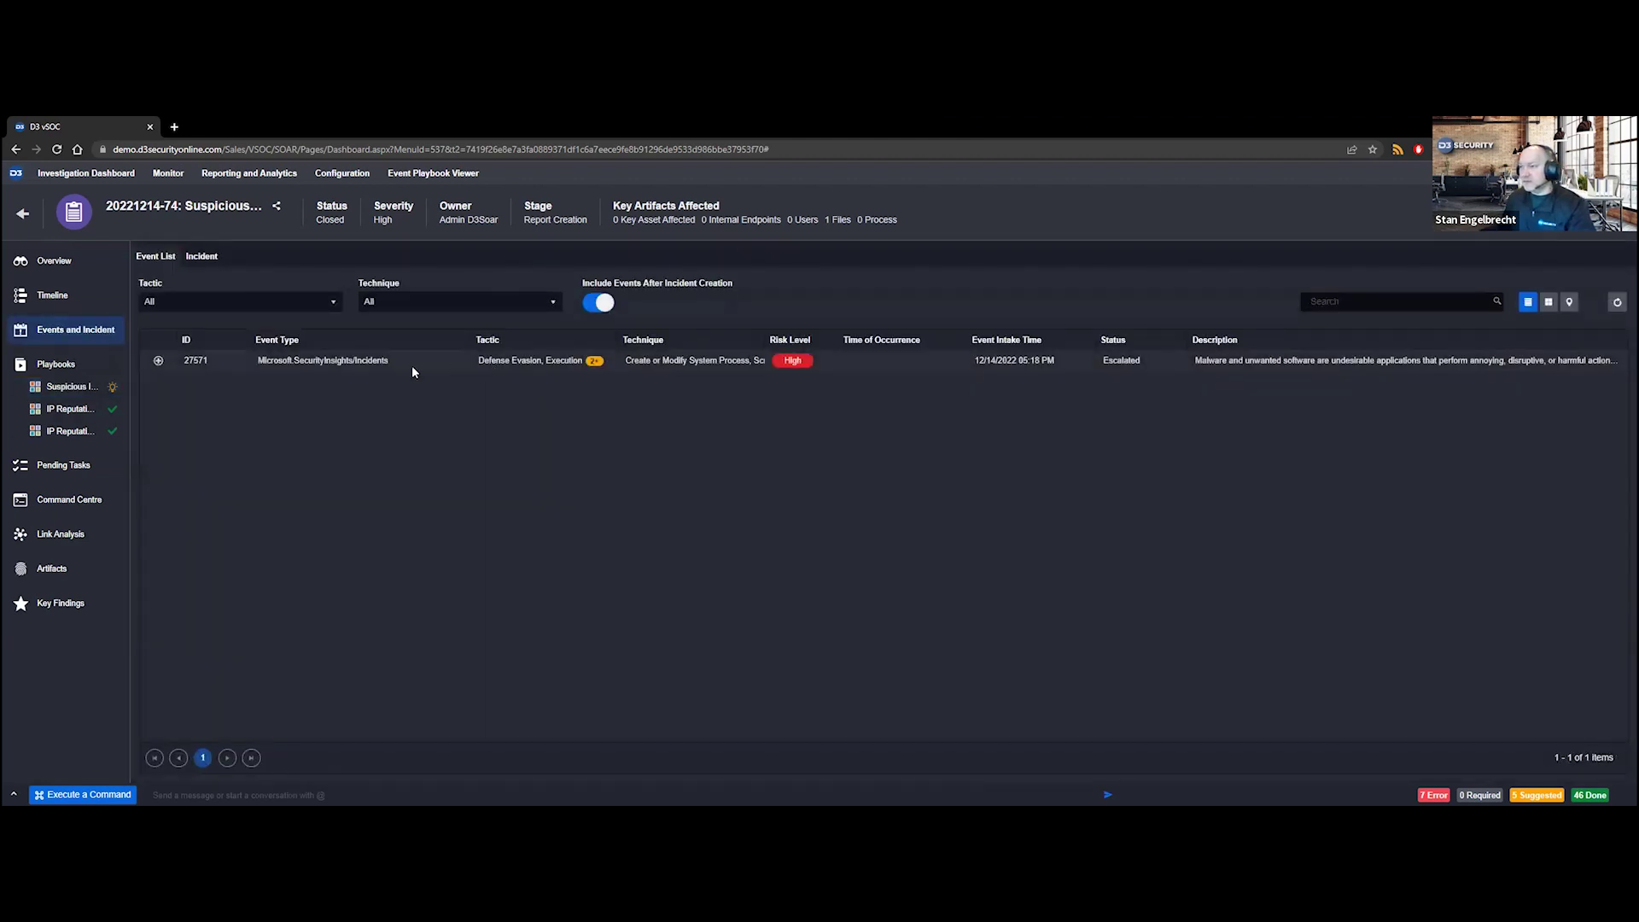
{"action": "left_click", "coordinate": [324, 363]}
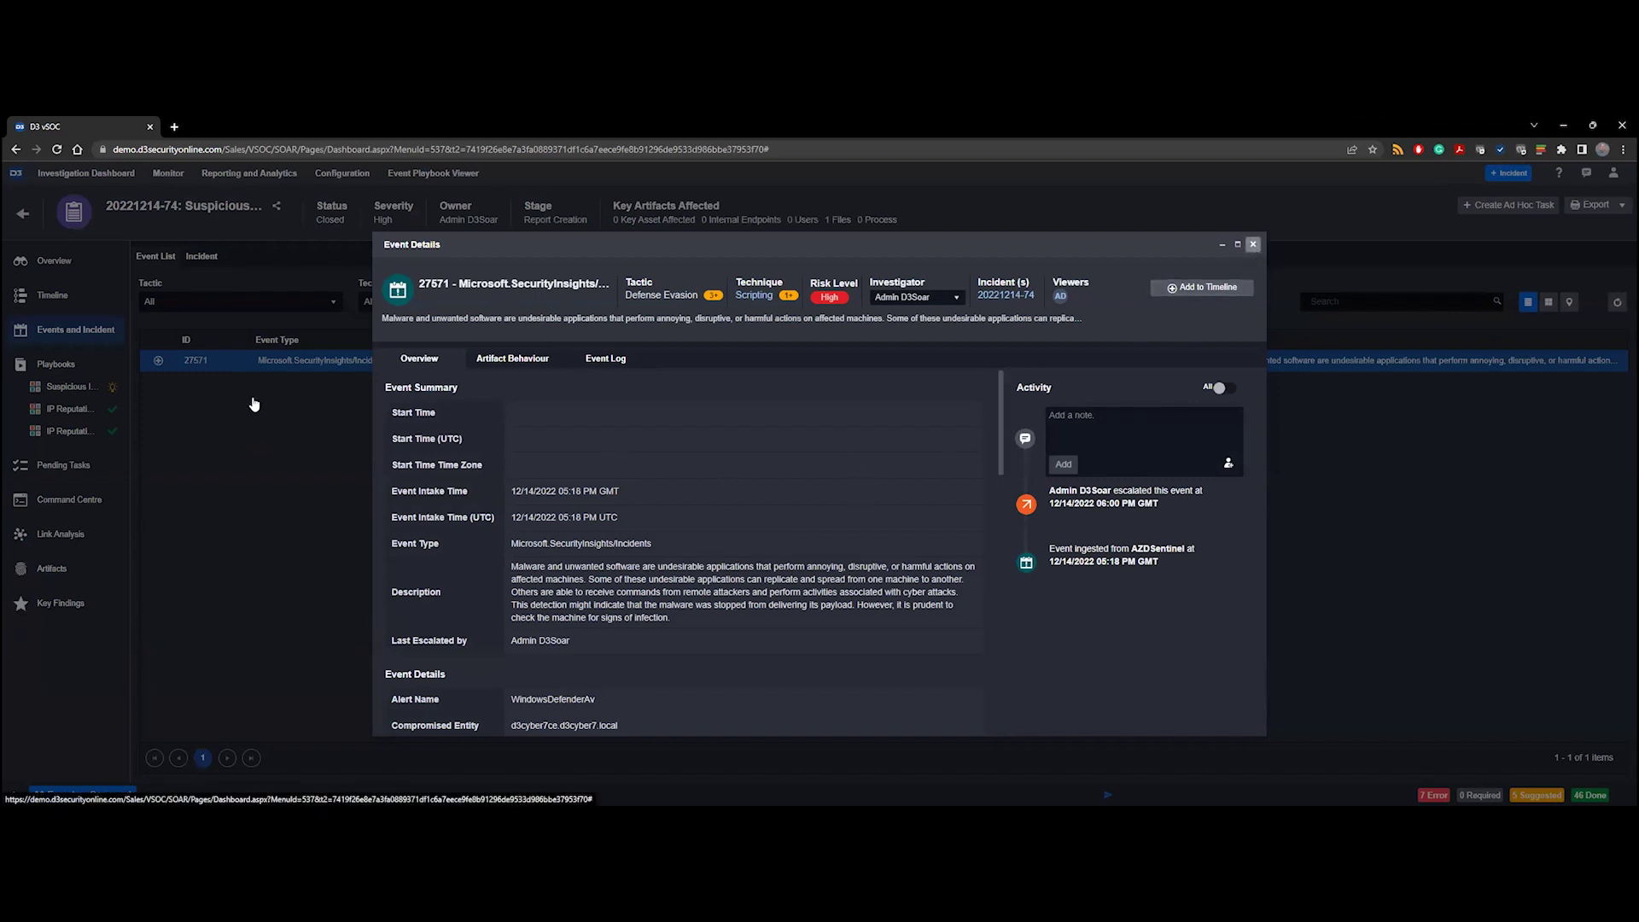
{"action": "left_click", "coordinate": [261, 425]}
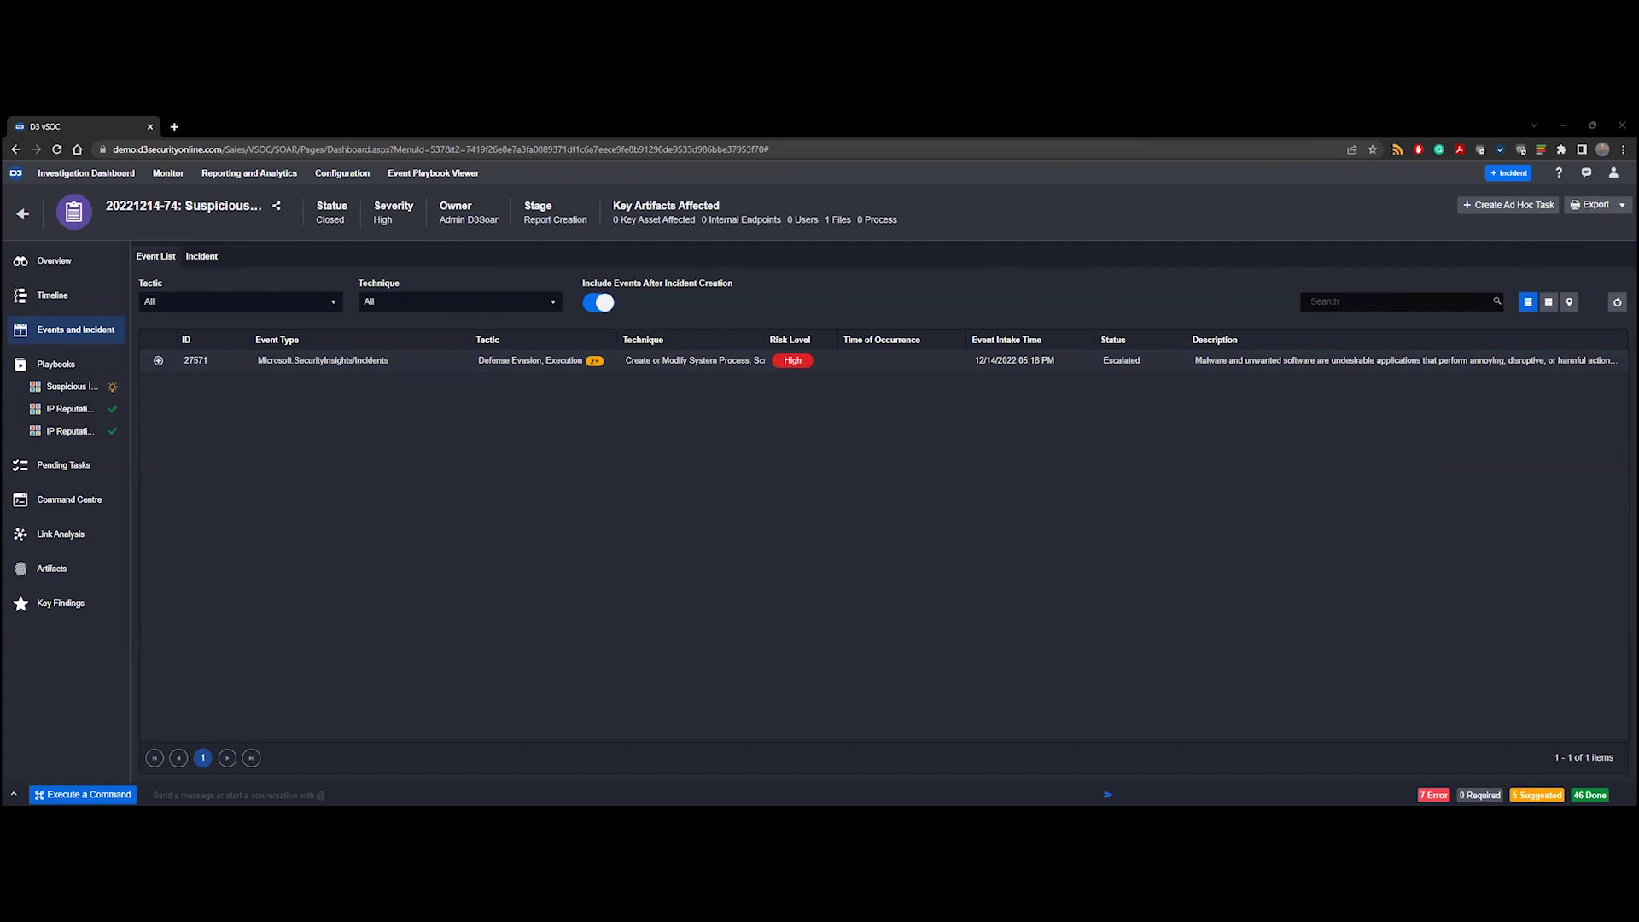
Step: Return to the Suspicious IP Found playbook and review the risky CIDR IPs in the Recorded Future Analysis task's raw data
{"action": "left_click", "coordinate": [68, 387]}
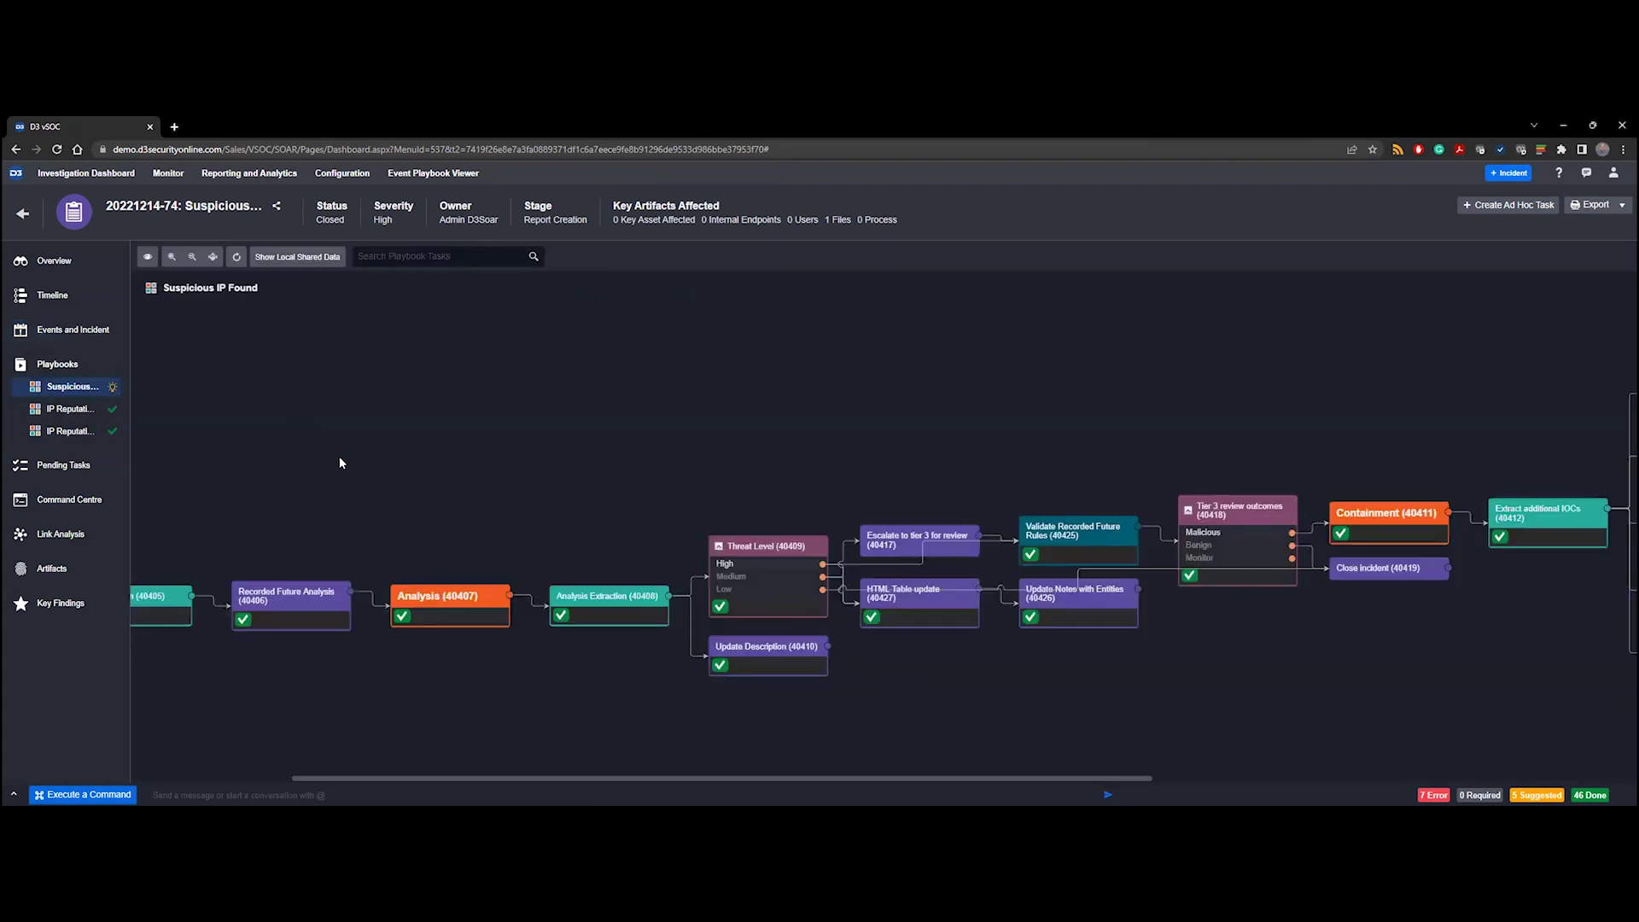
{"action": "left_click_drag", "start_coordinate": [340, 456], "coordinate": [593, 432]}
{"action": "left_click_drag", "start_coordinate": [1181, 421], "coordinate": [717, 401]}
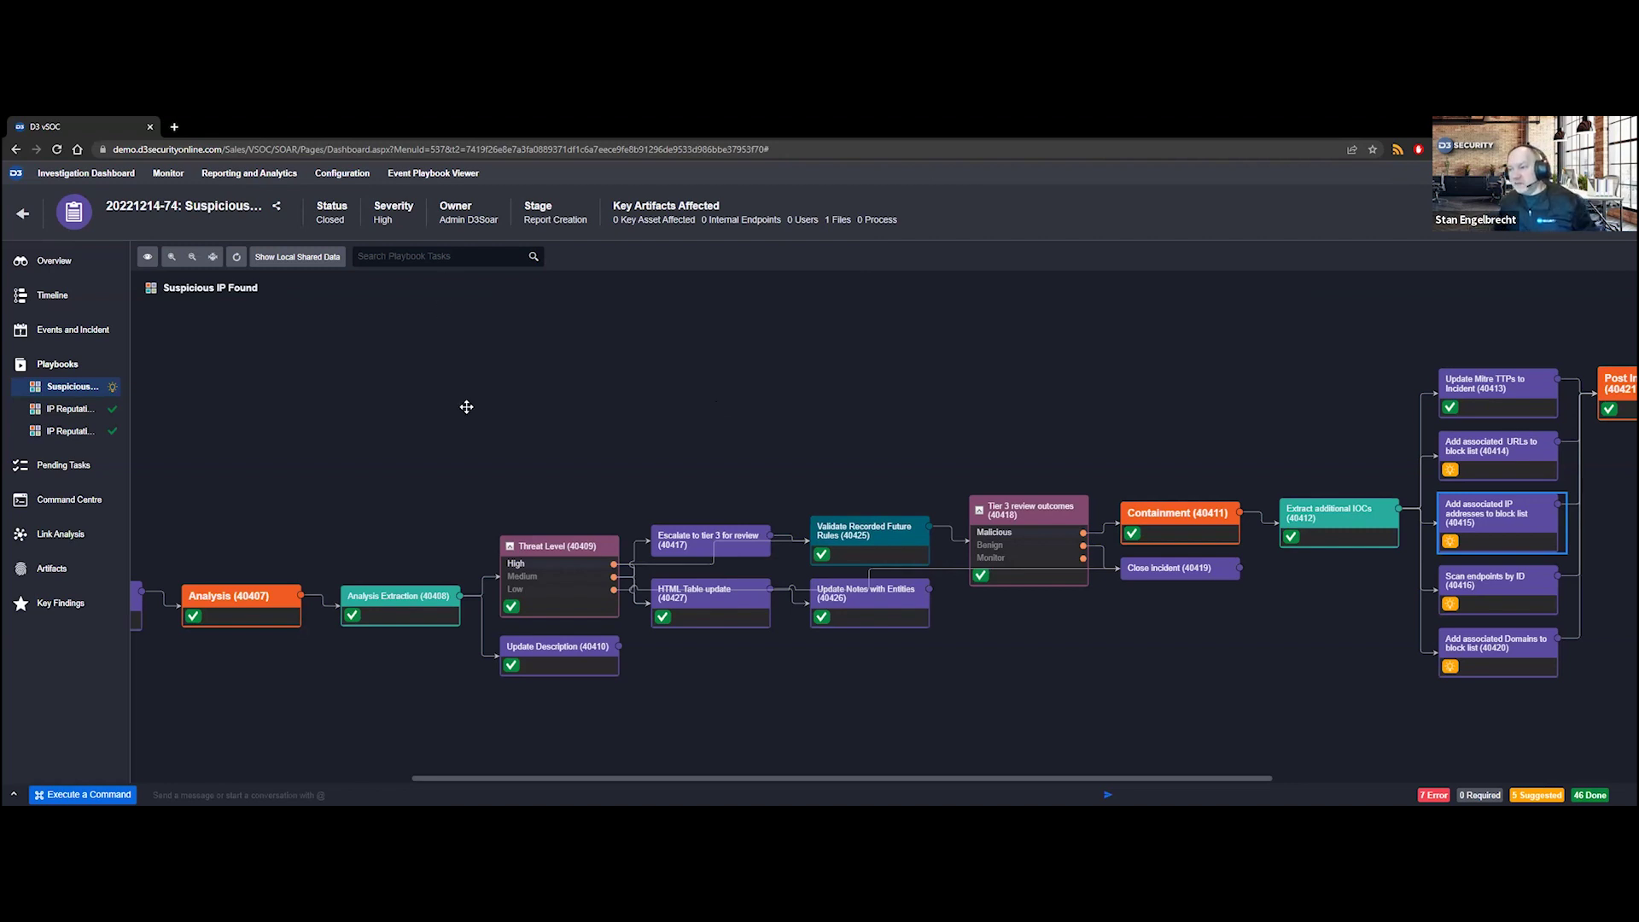
{"action": "left_click_drag", "start_coordinate": [466, 407], "coordinate": [644, 388]}
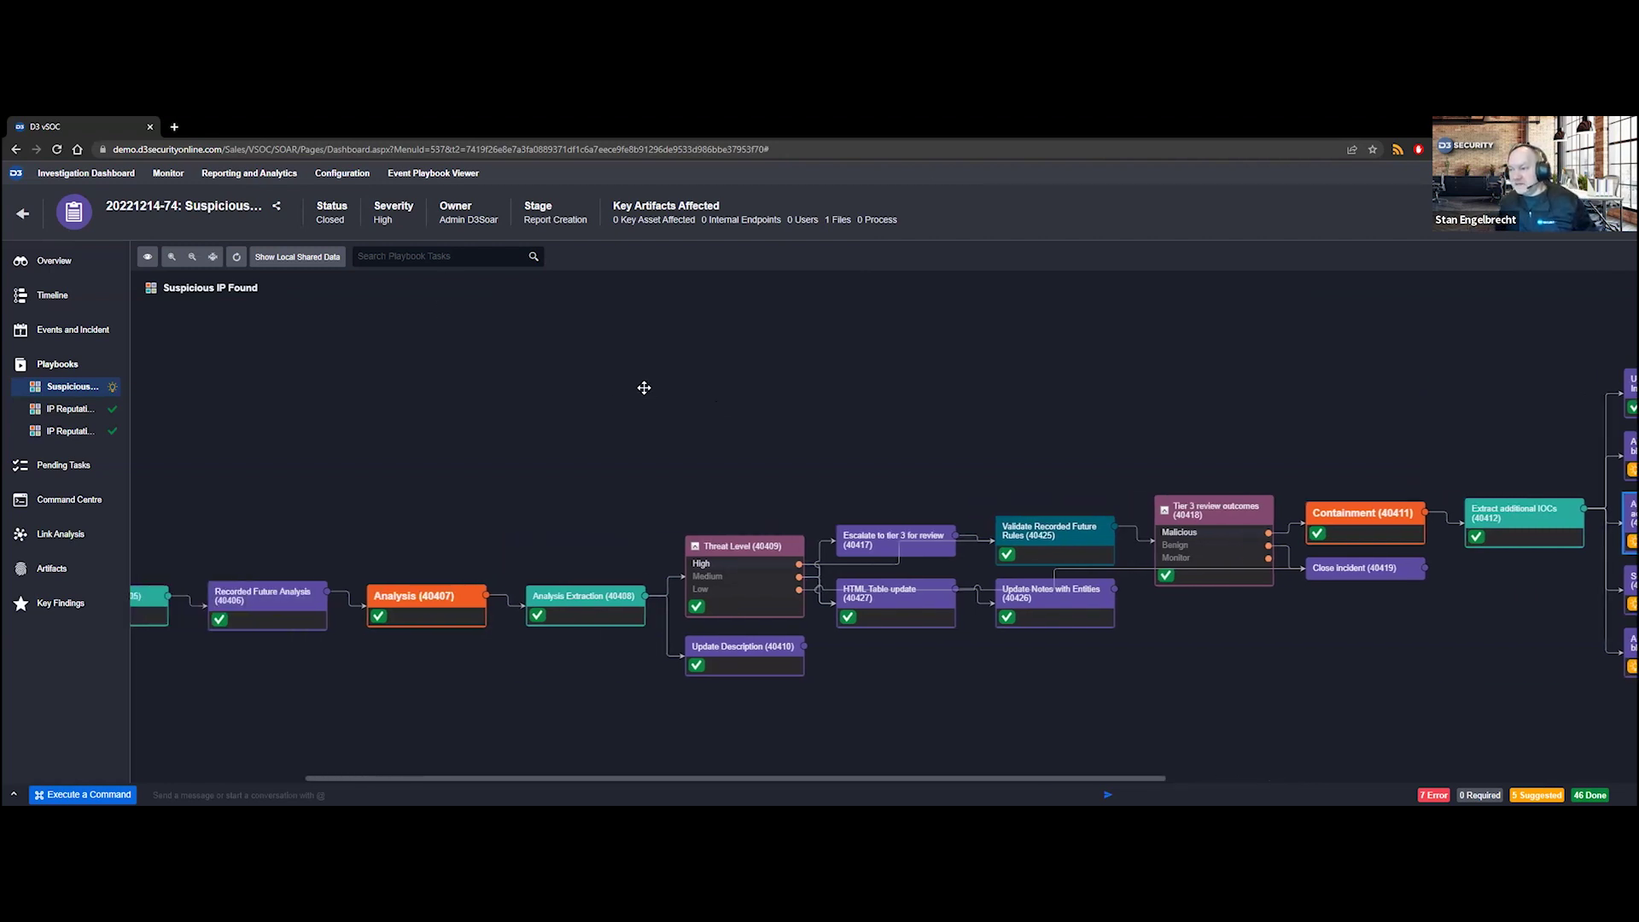
{"action": "left_click", "coordinate": [222, 620]}
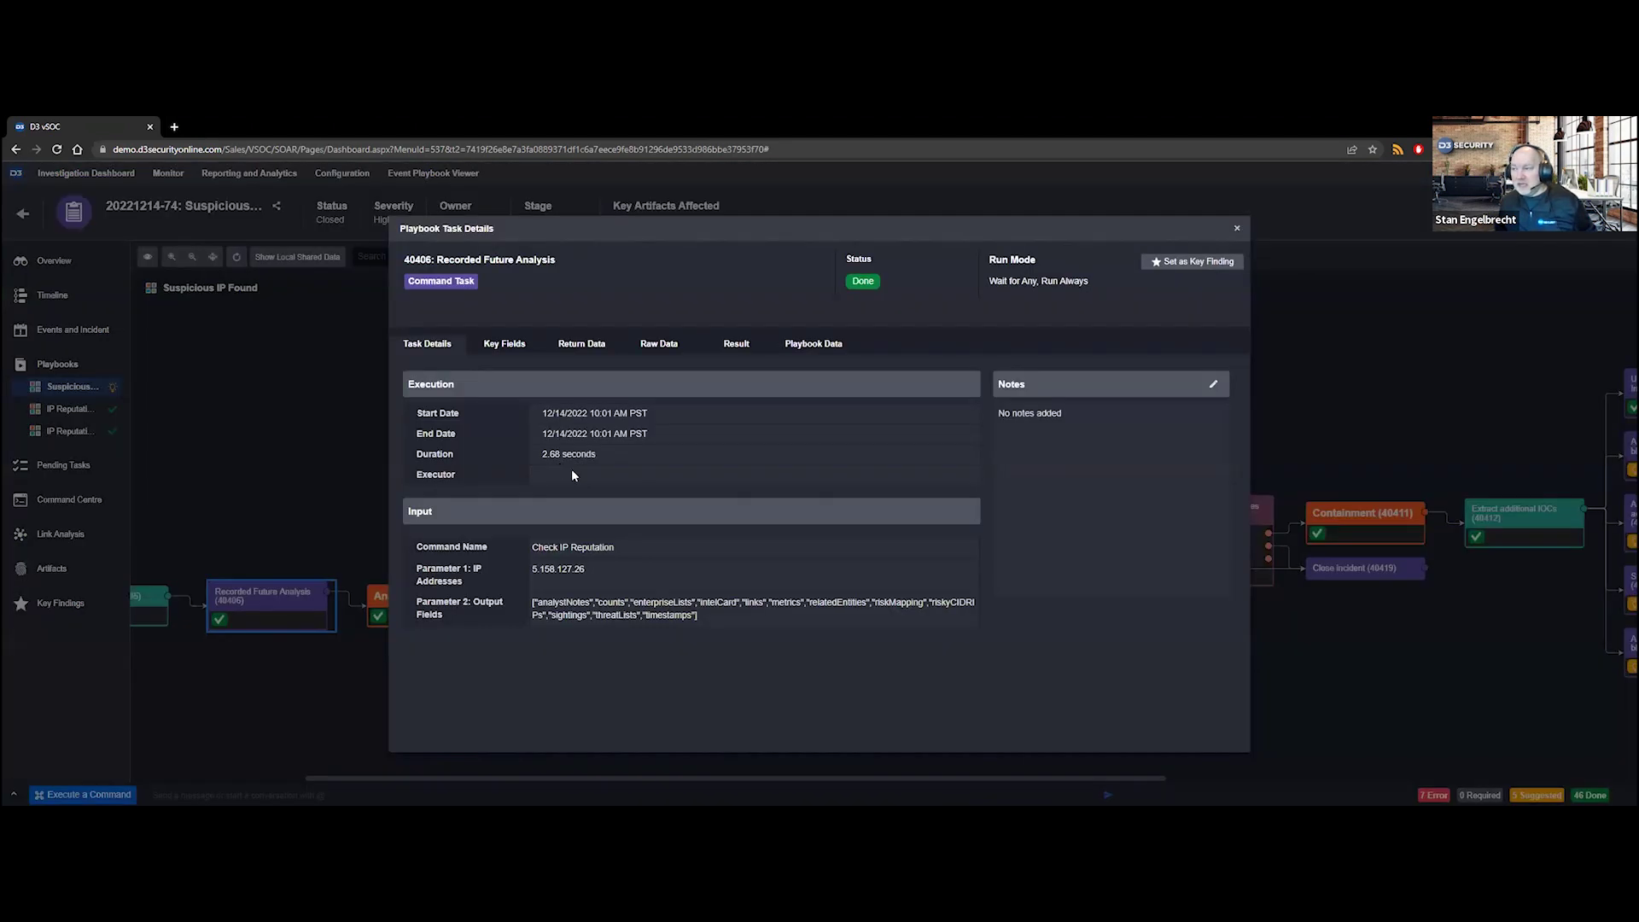
{"action": "left_click", "coordinate": [671, 344]}
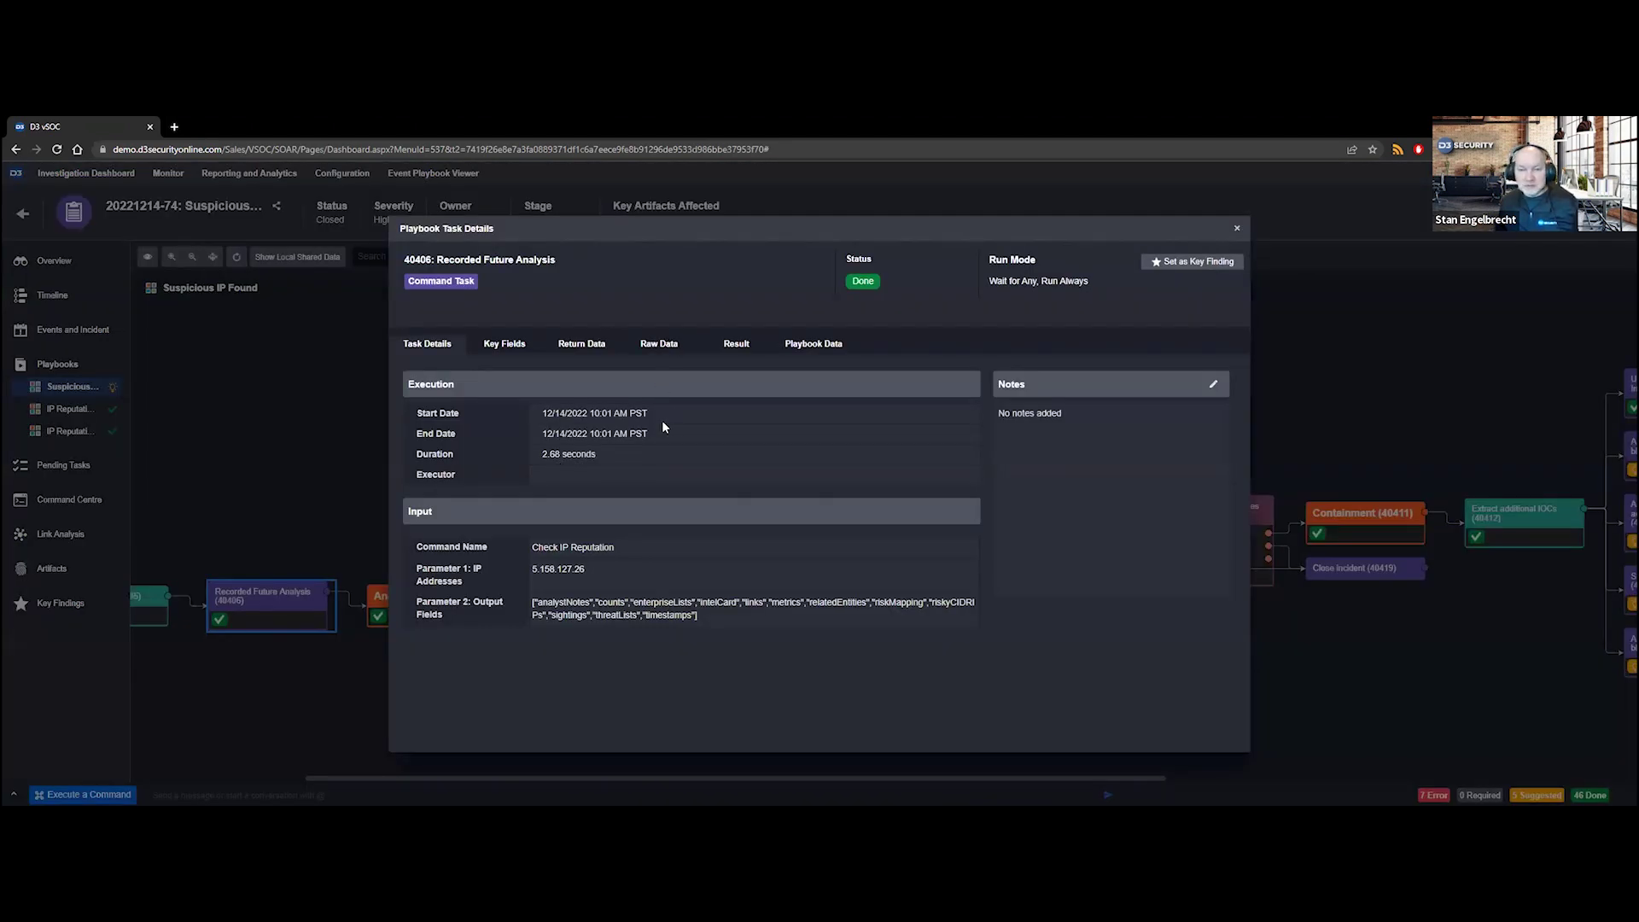
{"action": "scroll", "coordinate": [649, 470], "scroll_direction": "down", "scroll_amount": 3}
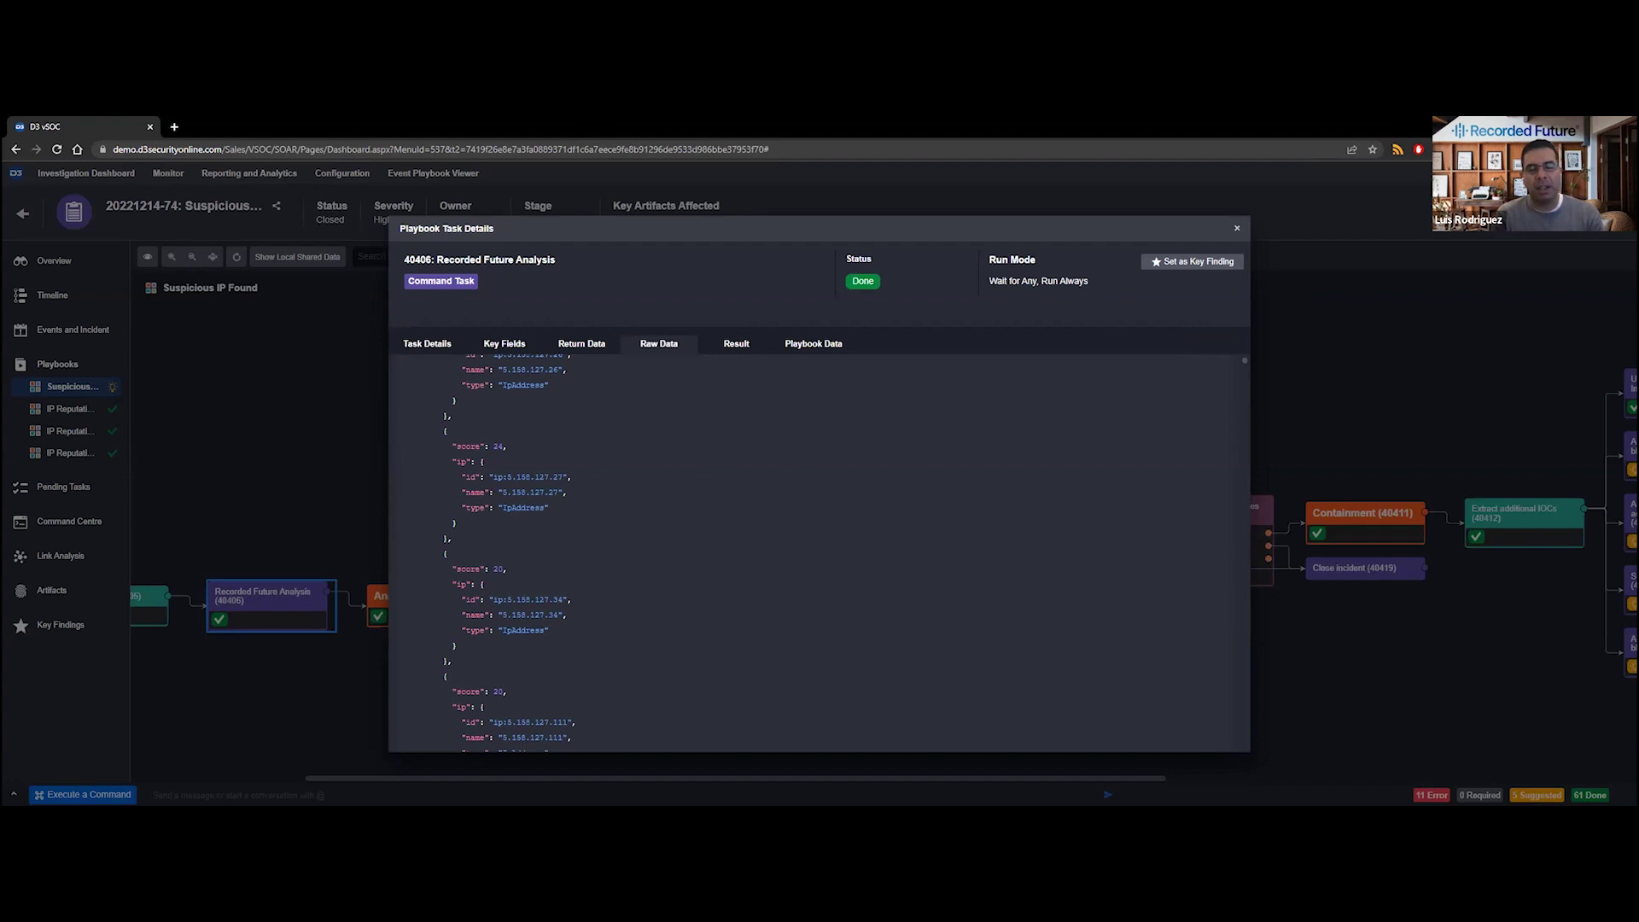
{"action": "scroll", "coordinate": [504, 613], "scroll_direction": "up", "scroll_amount": 3}
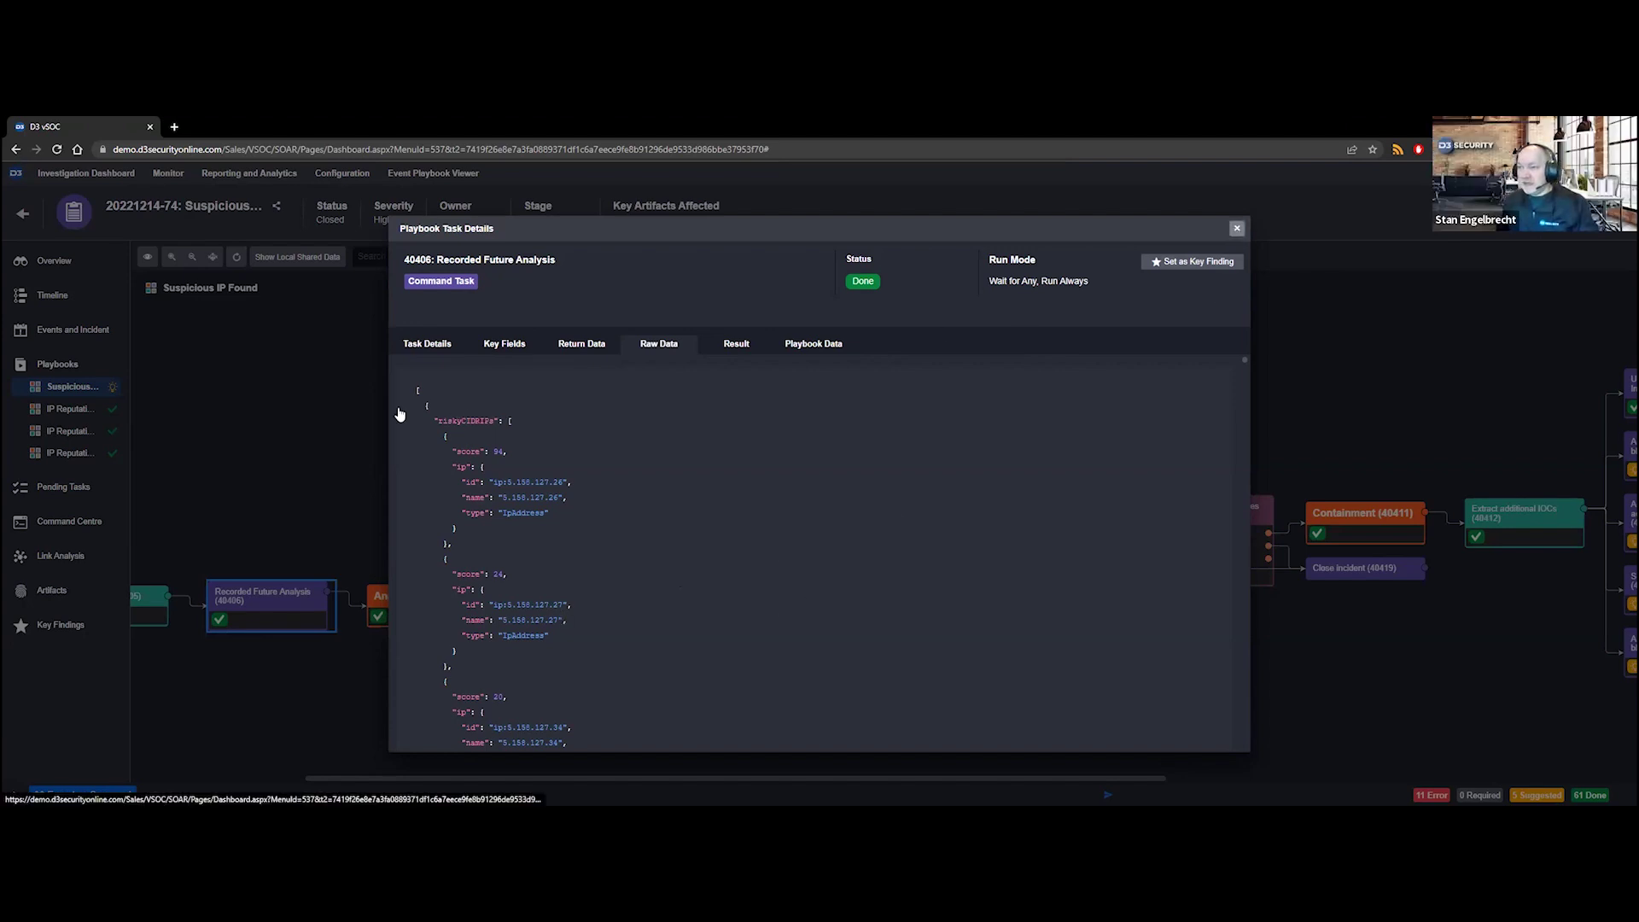
{"action": "left_click", "coordinate": [348, 413]}
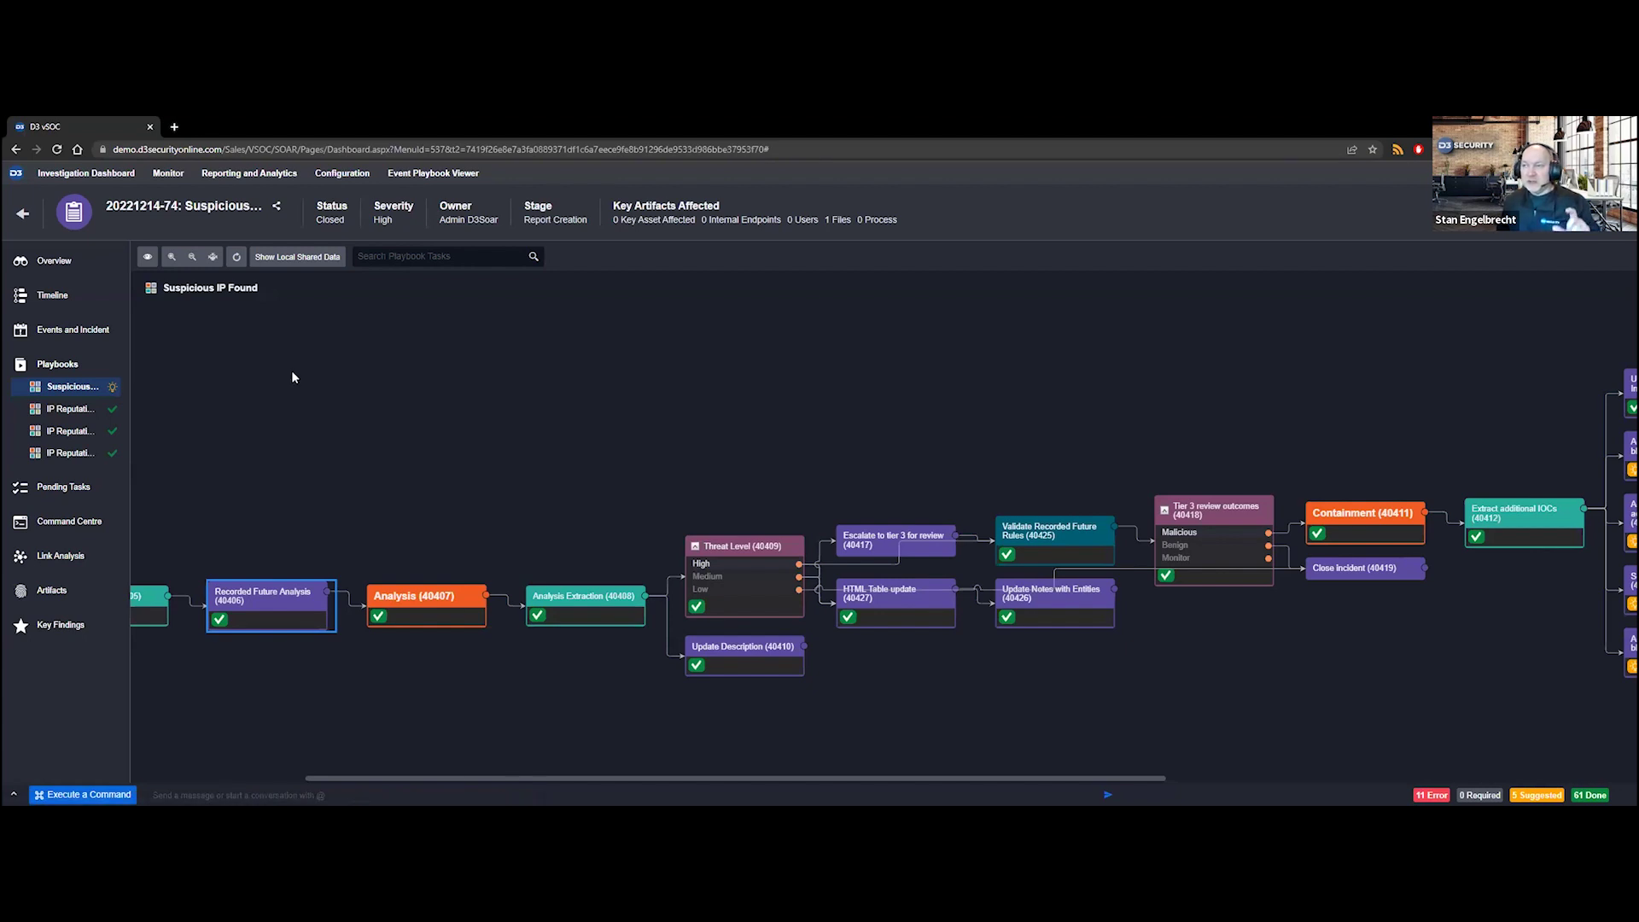
Step: Expand the incident categories on the Investigation Dashboard and show the list of all dismissed events
{"action": "left_click", "coordinate": [65, 180]}
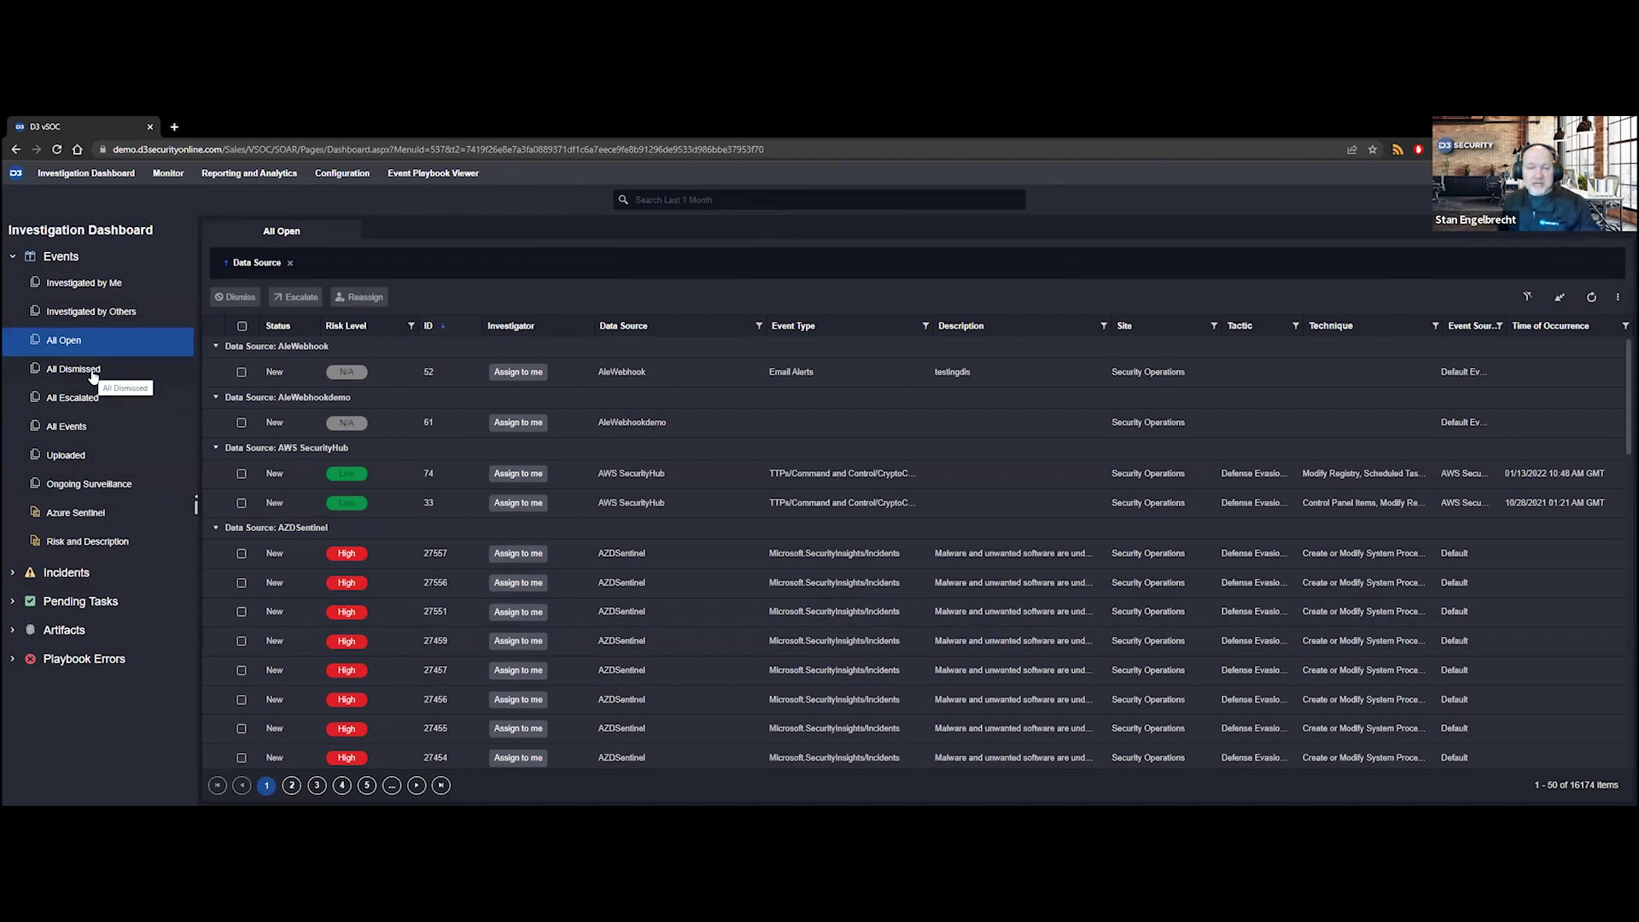
{"action": "left_click", "coordinate": [14, 575]}
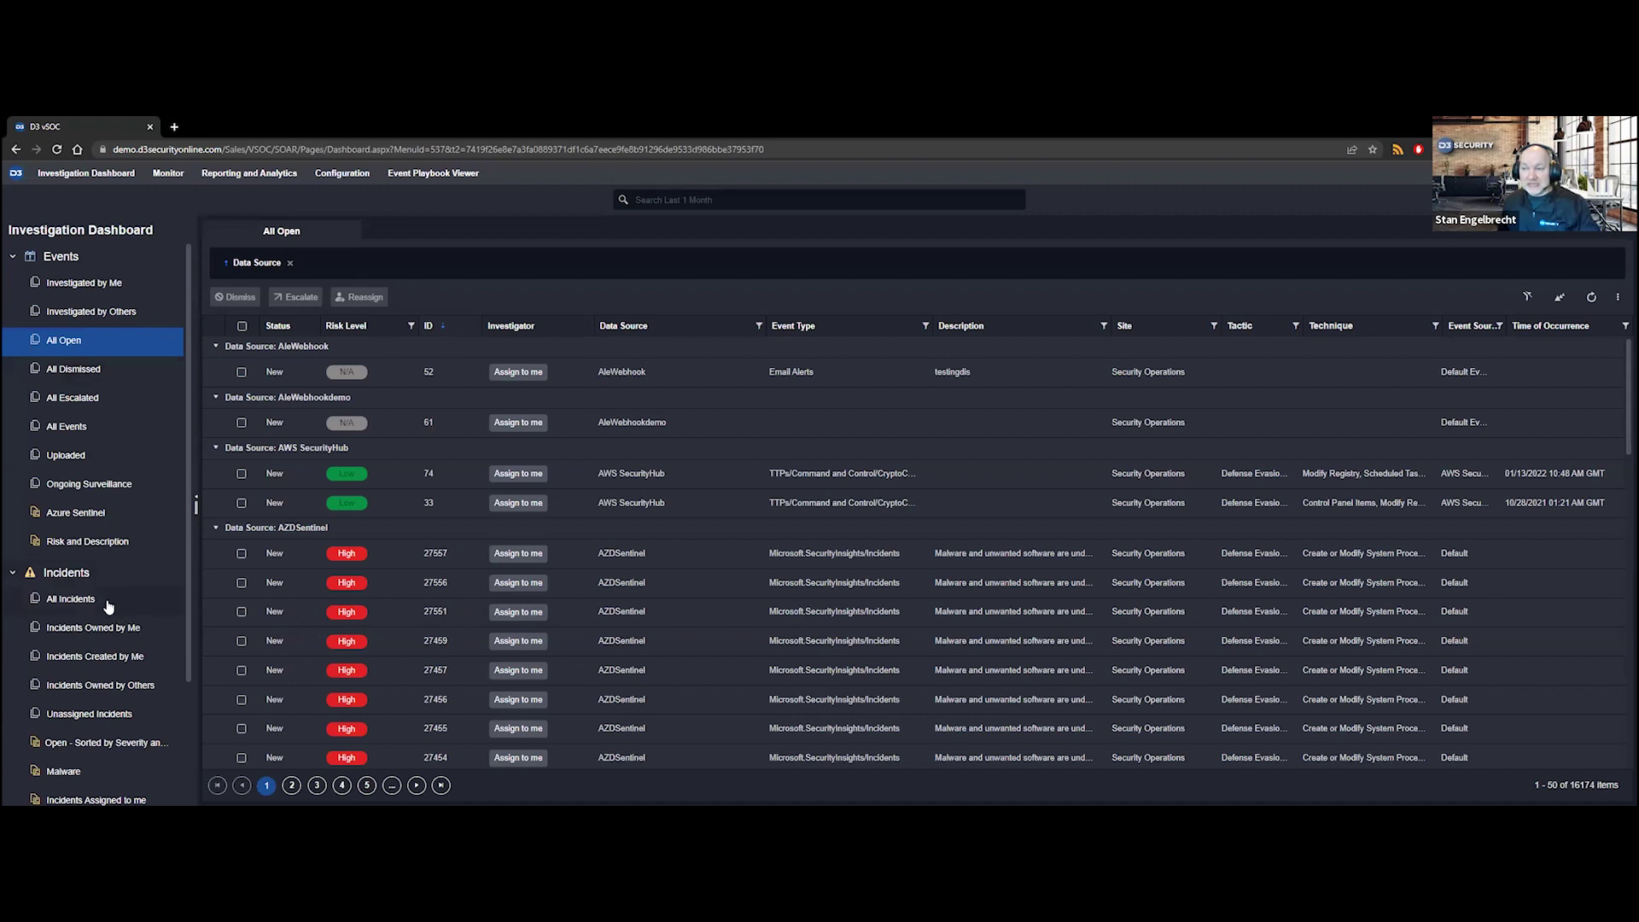
{"action": "left_click", "coordinate": [80, 373]}
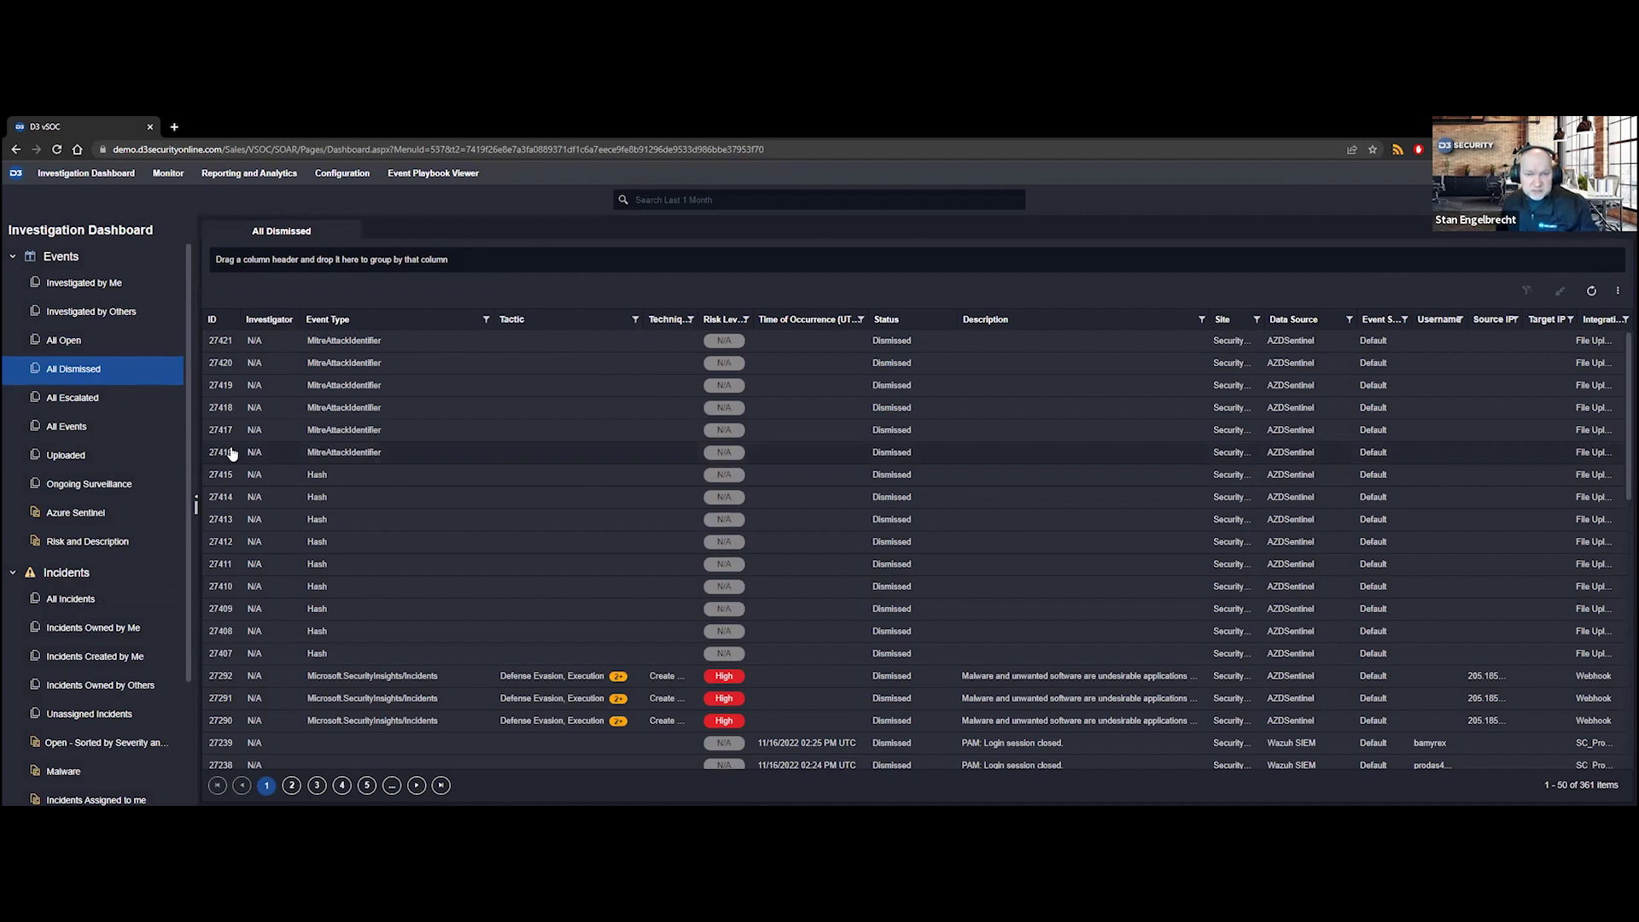
Step: List all open events and examine the artifact behaviour of the high-risk AZDSentinel event 27557, then close its details
{"action": "left_click", "coordinate": [68, 342]}
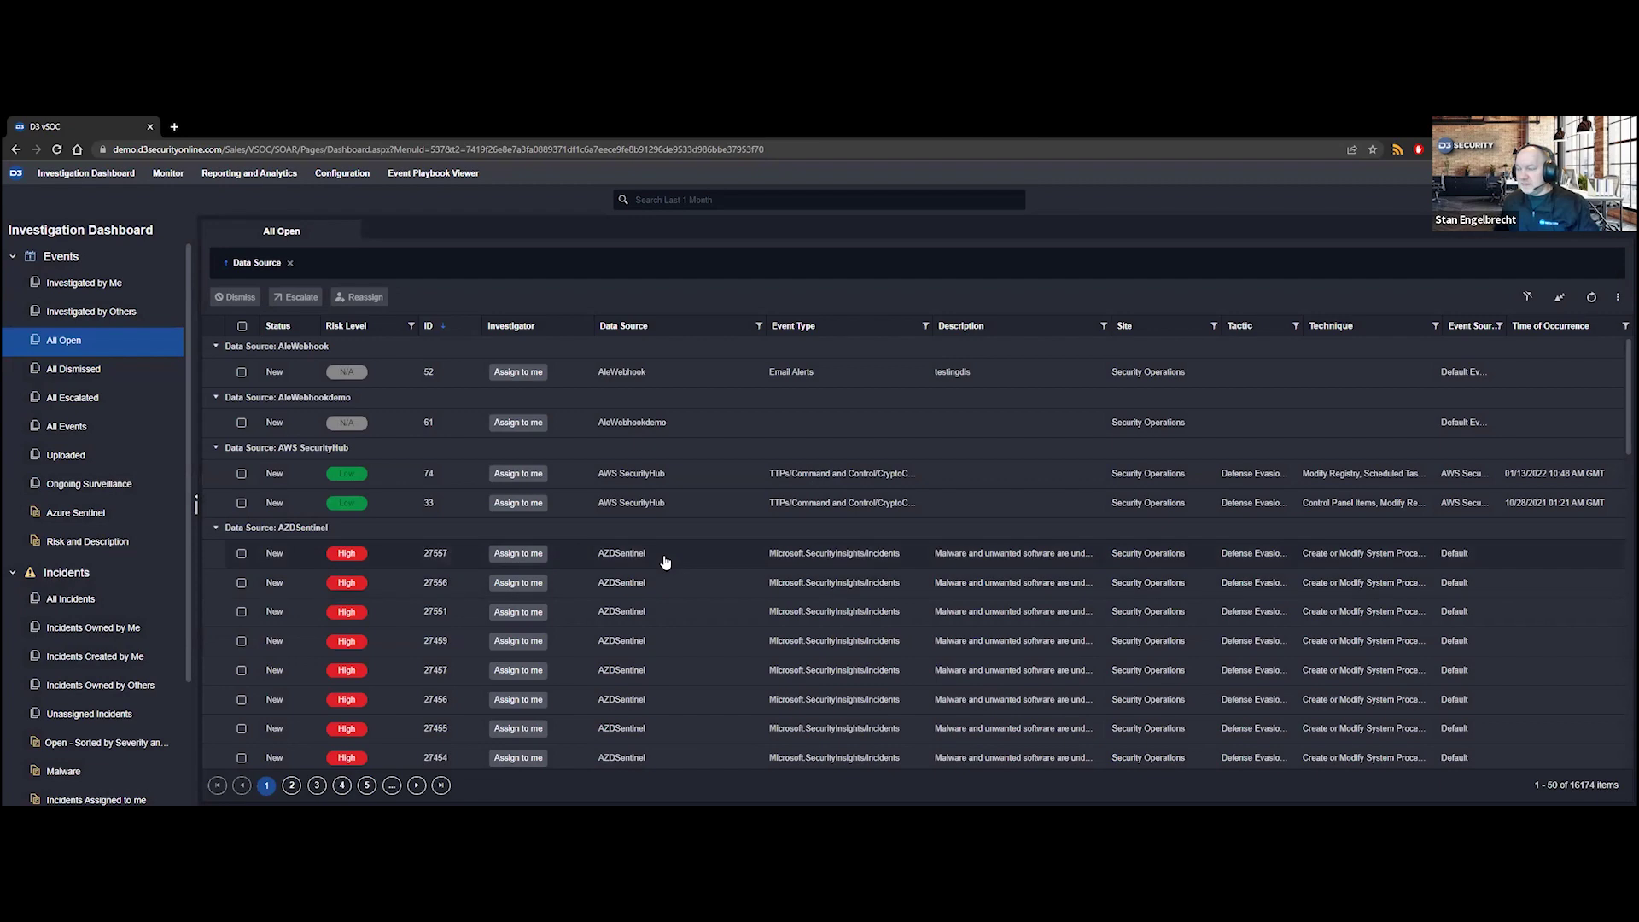
{"action": "left_click", "coordinate": [663, 555]}
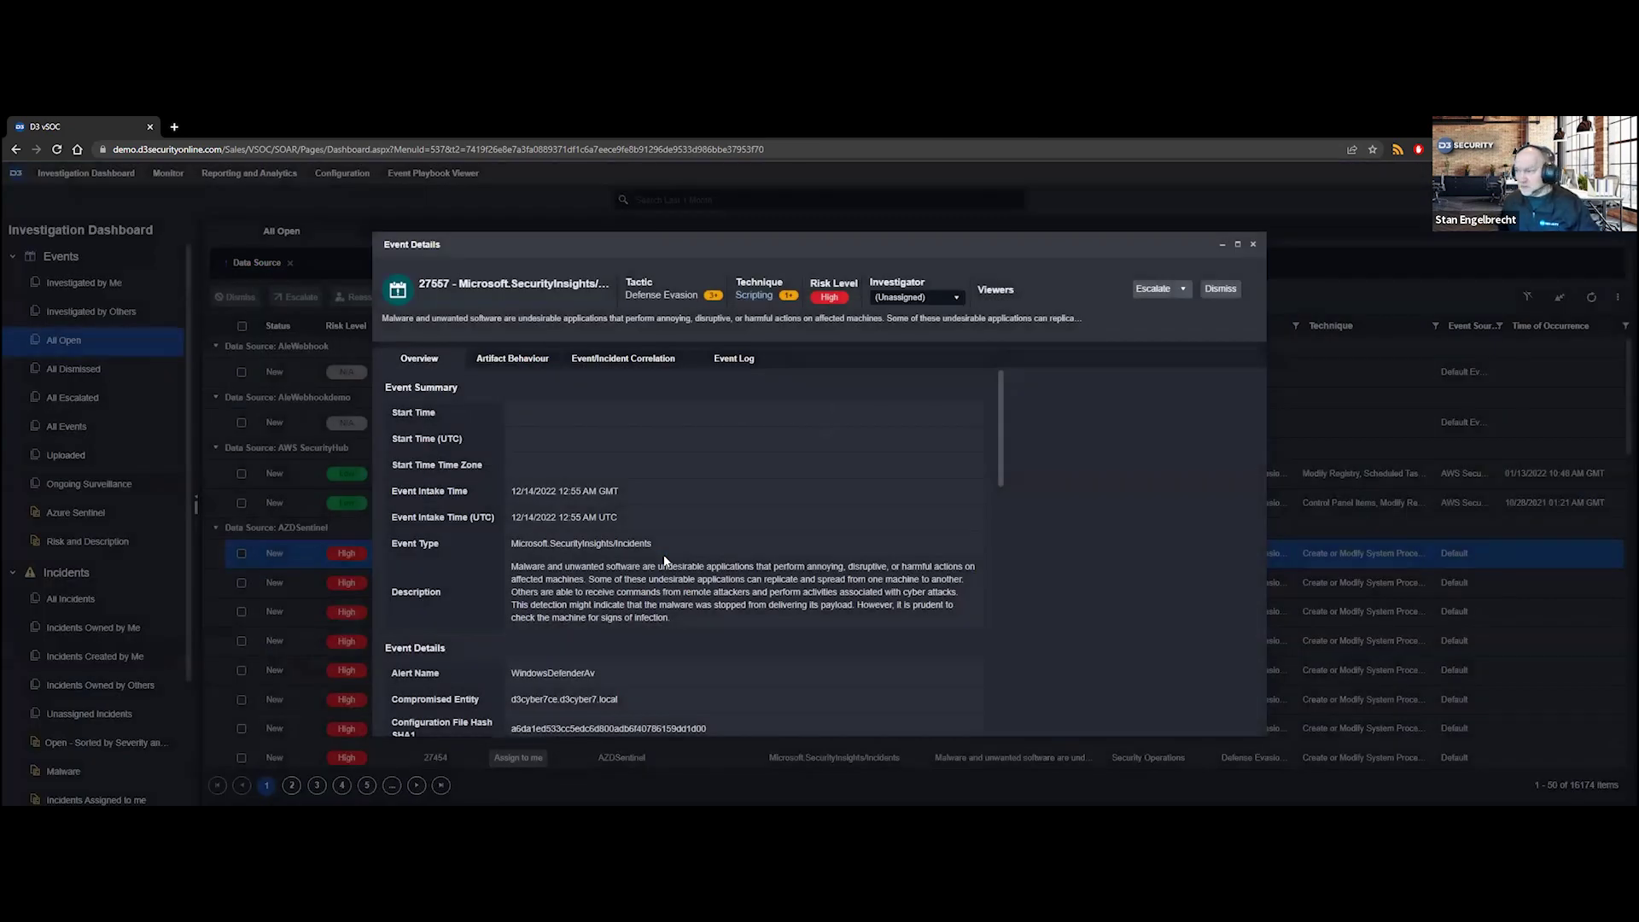
{"action": "left_click", "coordinate": [499, 362]}
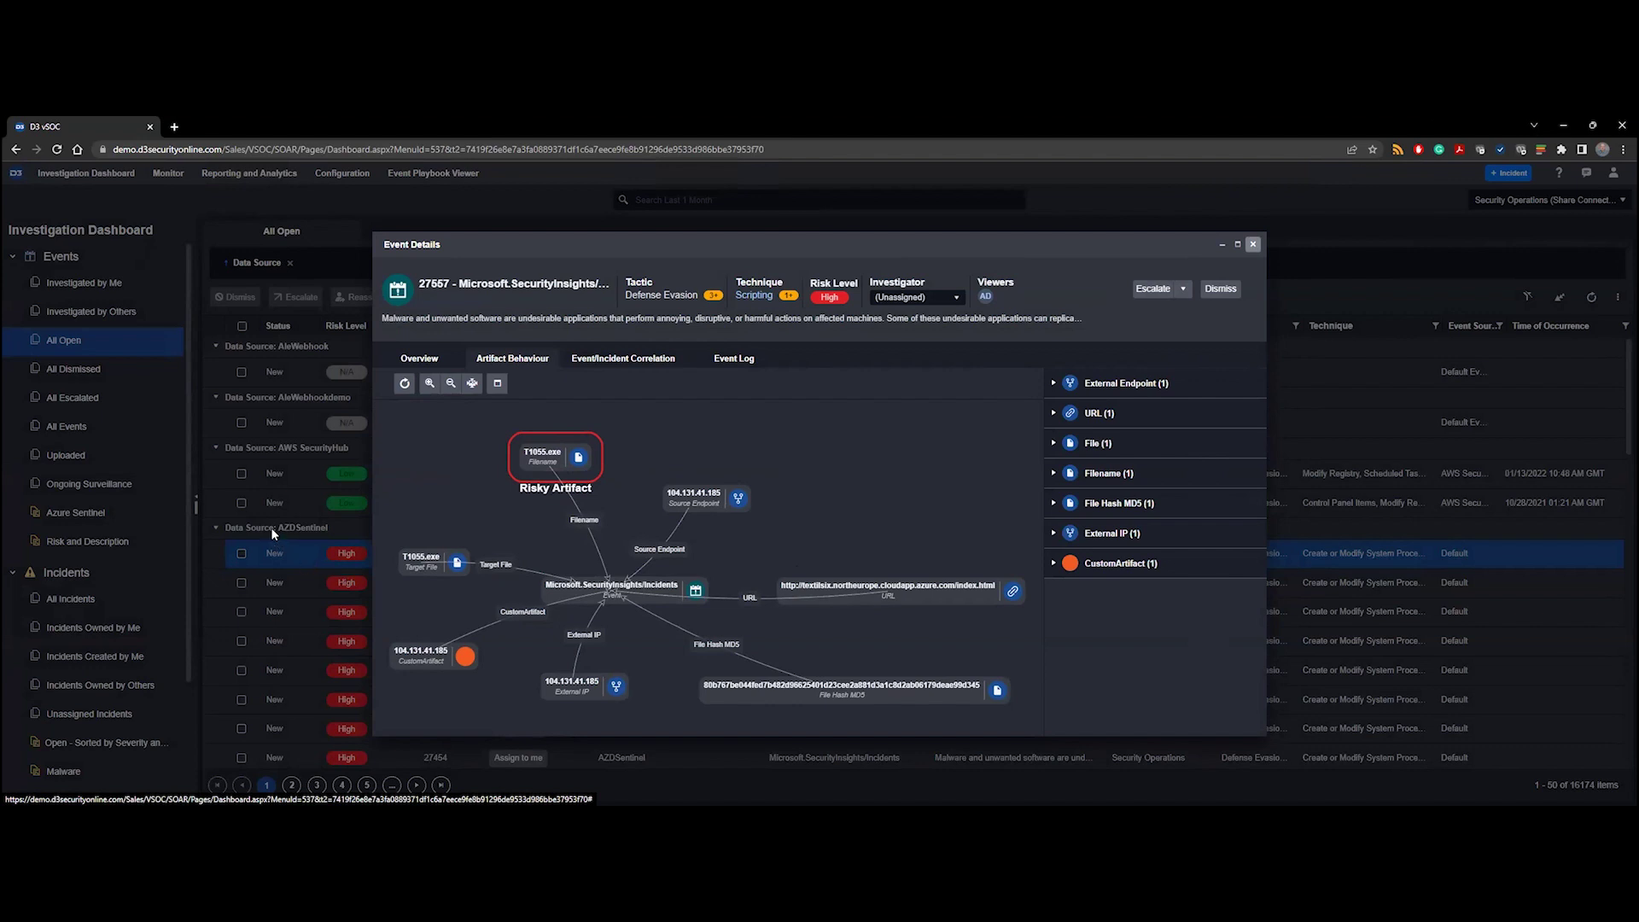
{"action": "left_click", "coordinate": [331, 550]}
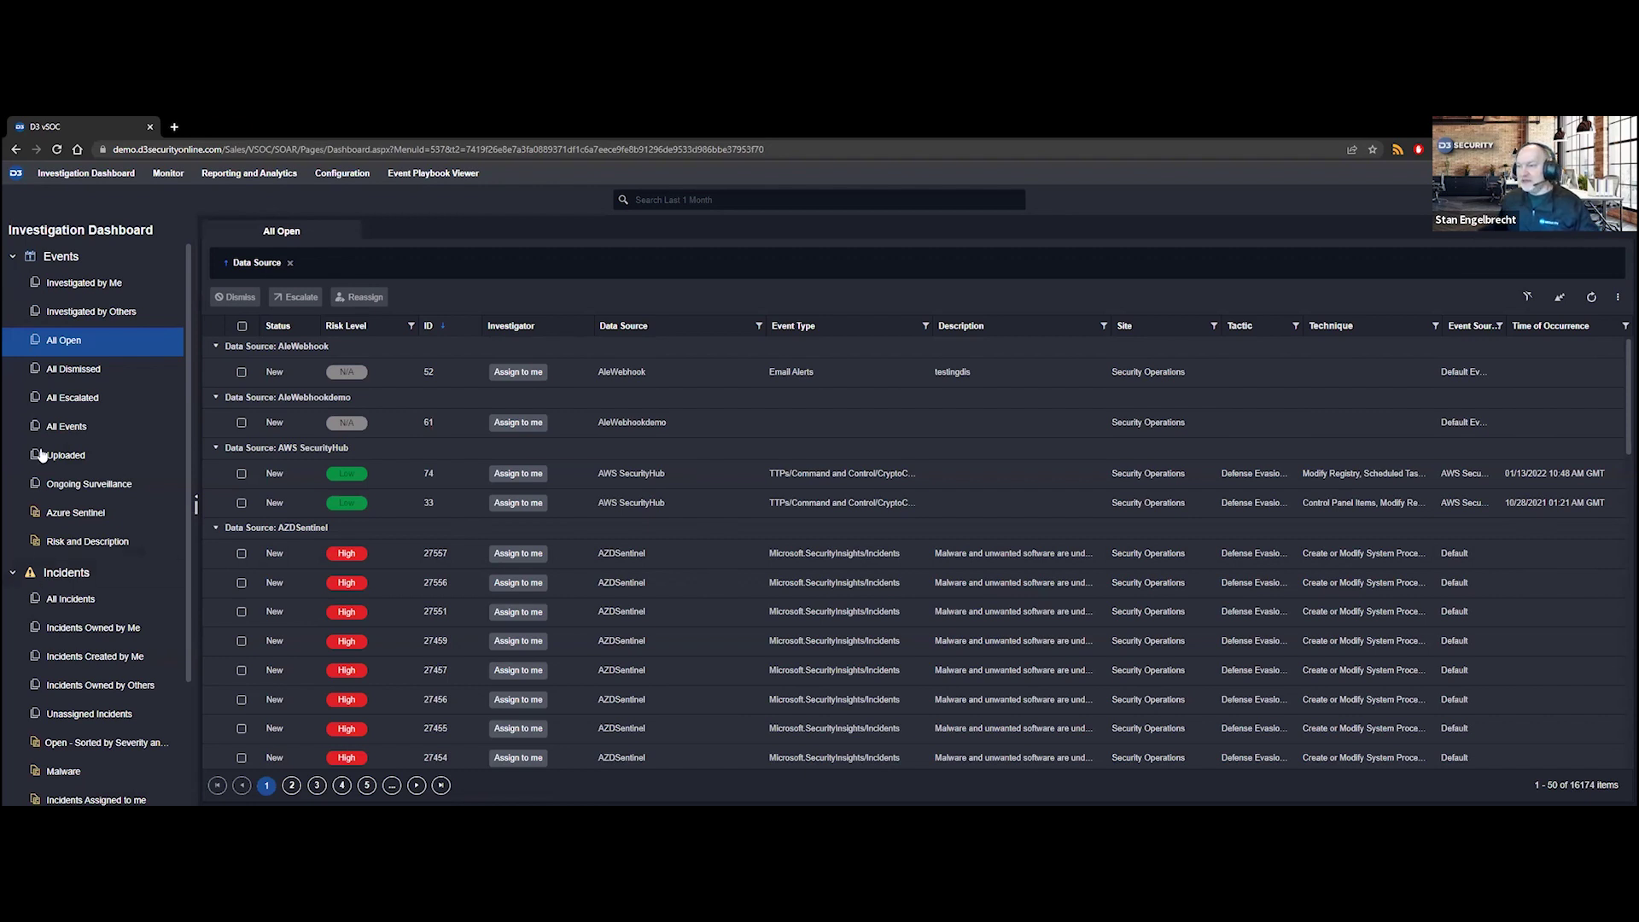
{"action": "left_click", "coordinate": [71, 601]}
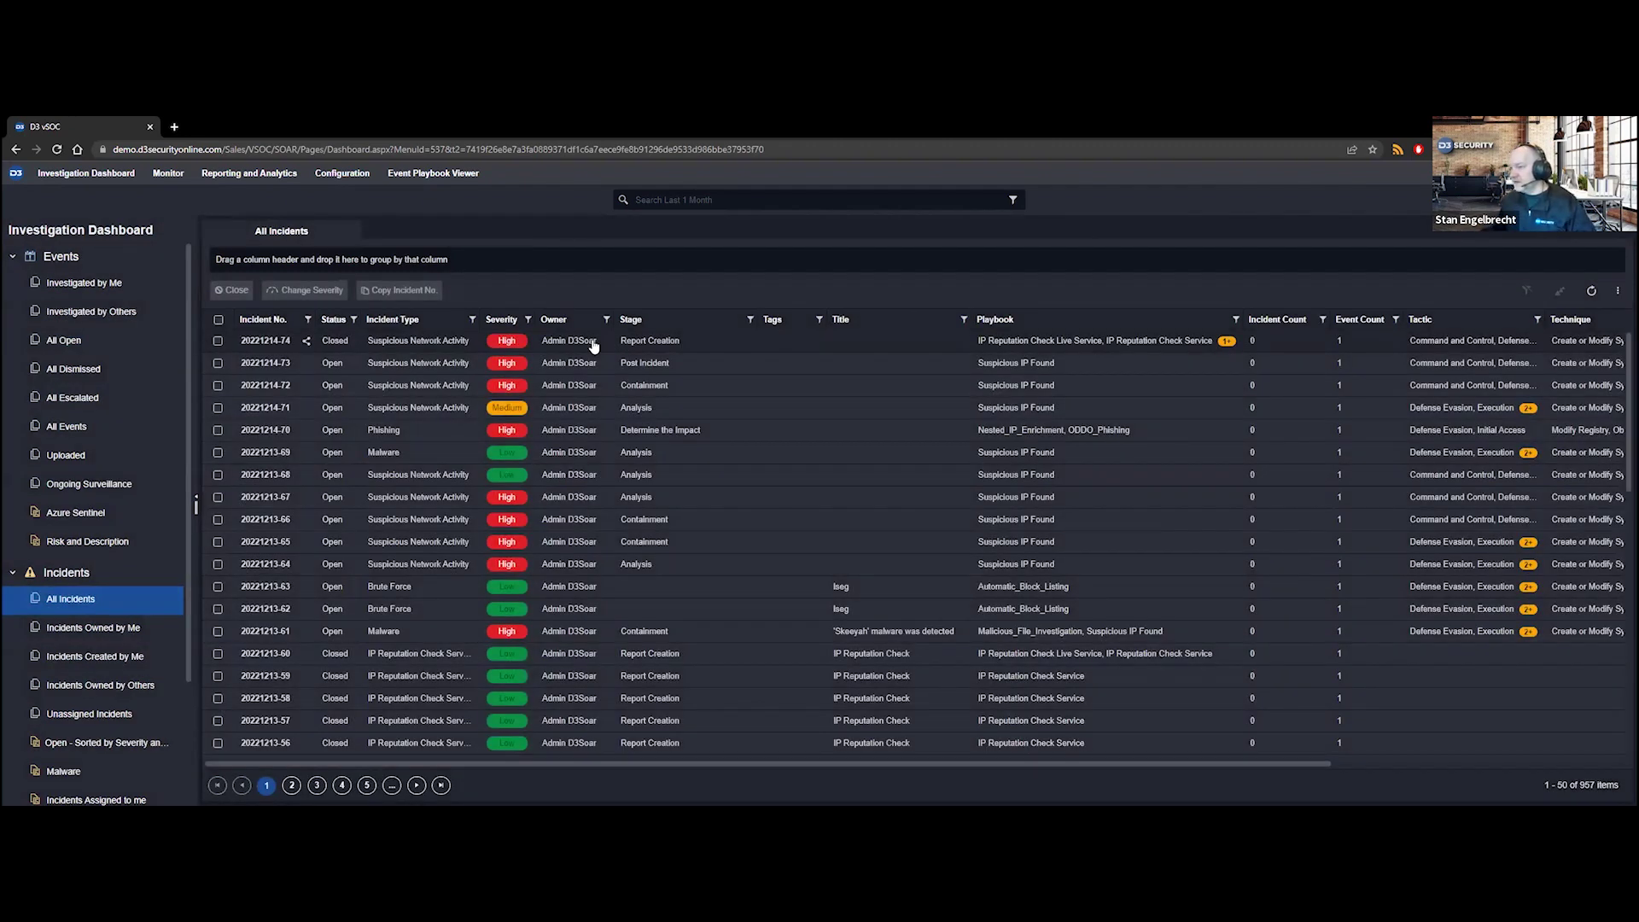
{"action": "left_click", "coordinate": [593, 343]}
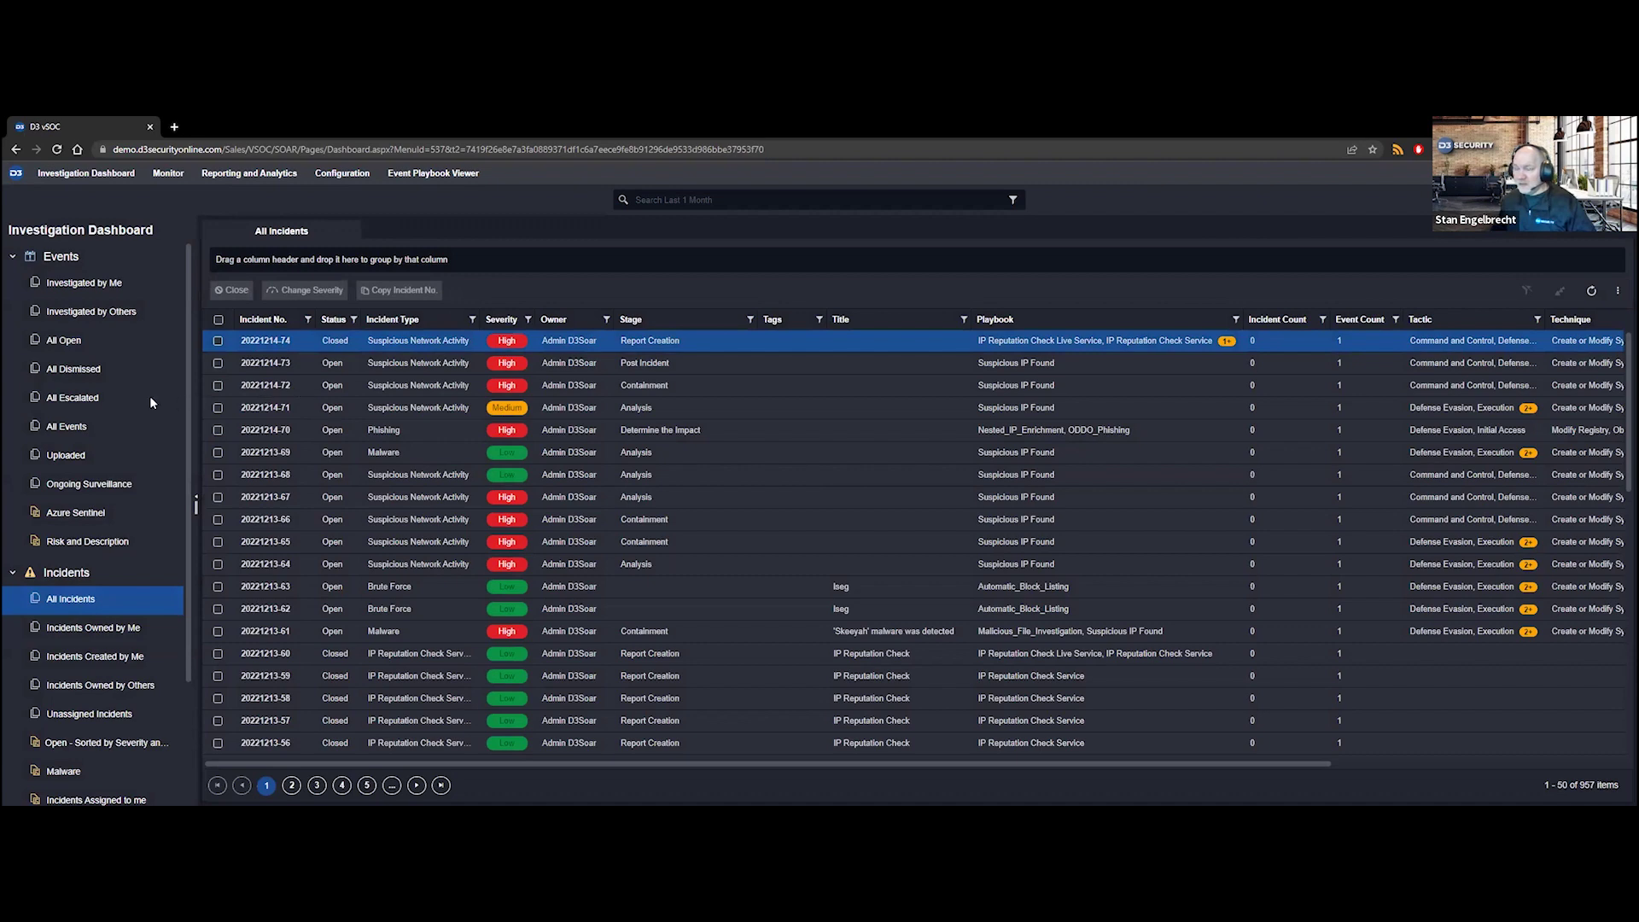
{"action": "left_click", "coordinate": [51, 367]}
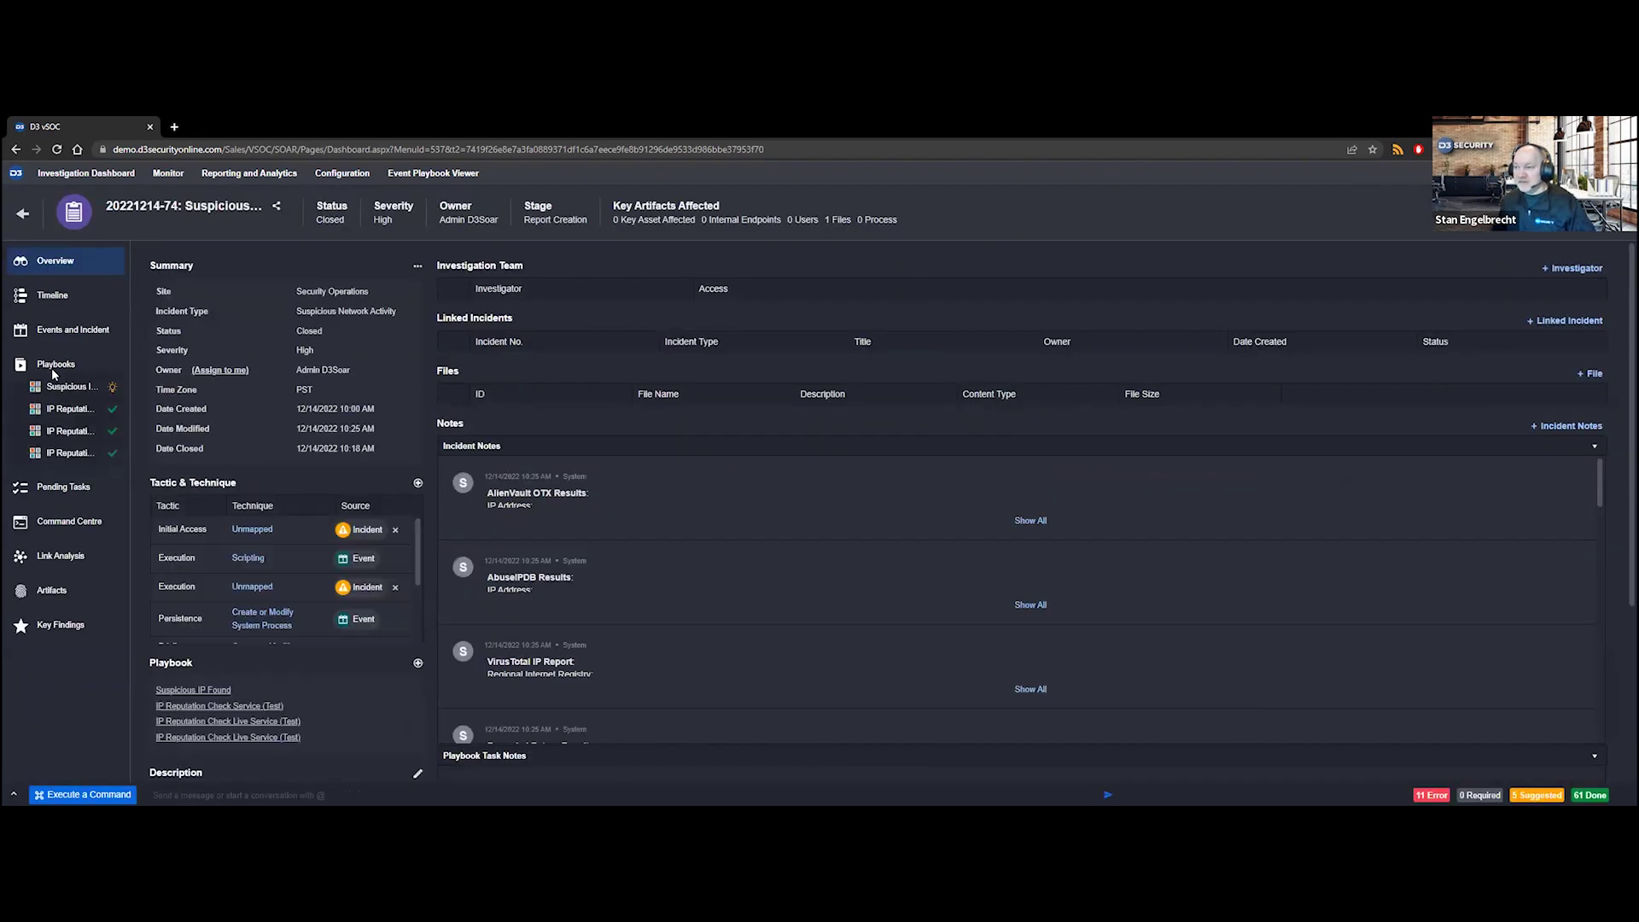
{"action": "left_click", "coordinate": [53, 388]}
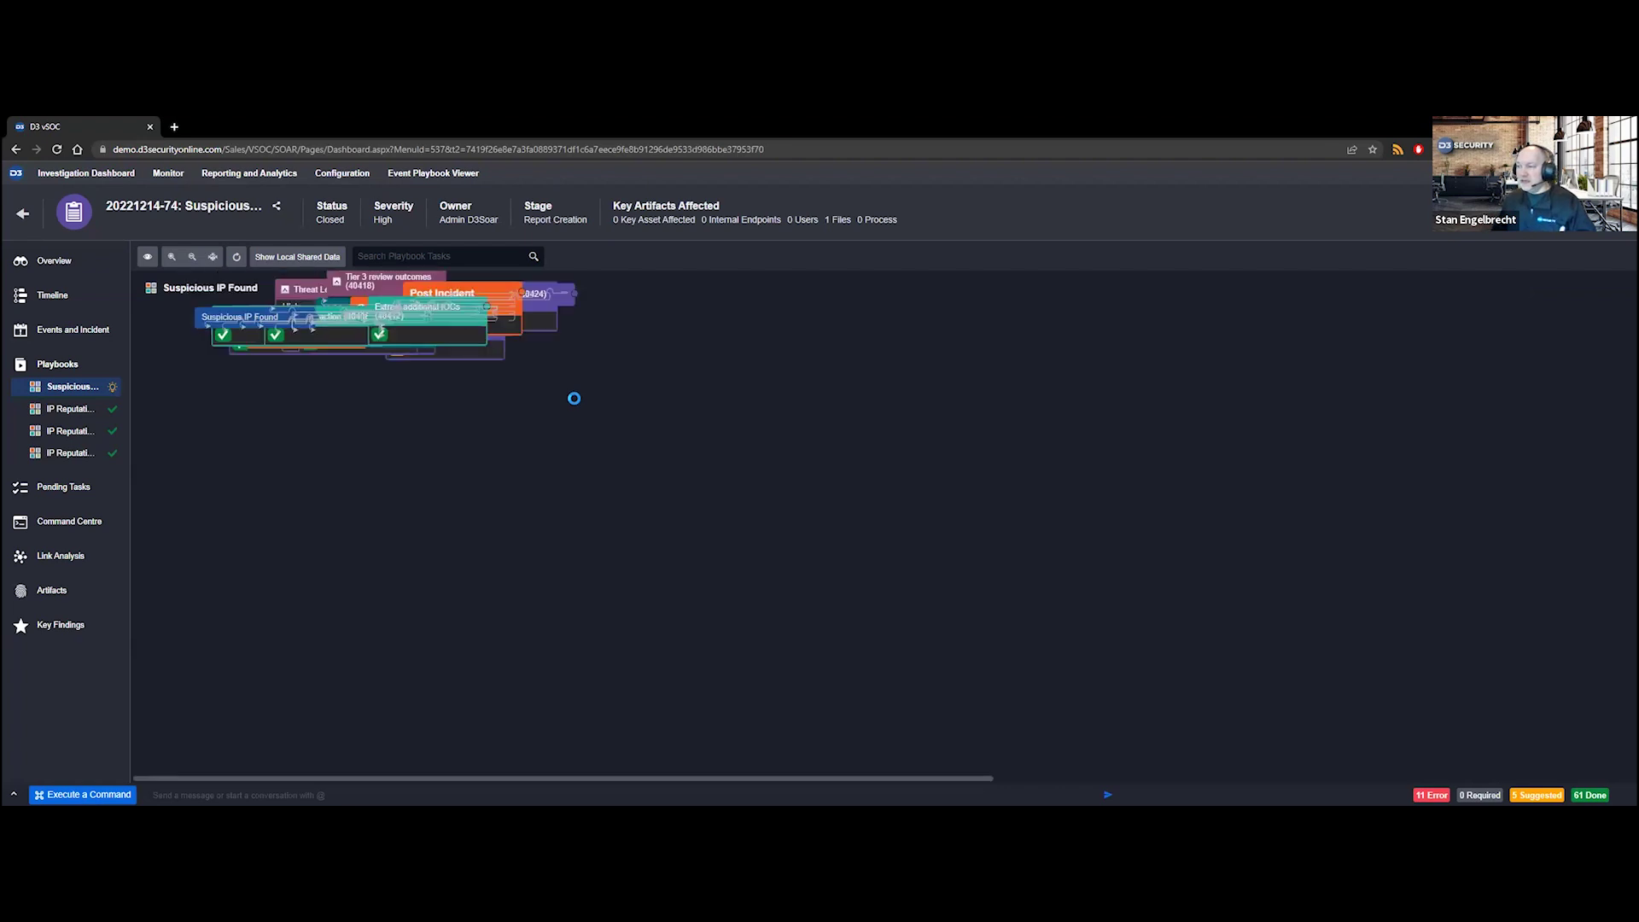
{"action": "scroll", "coordinate": [1037, 449], "scroll_direction": "right", "scroll_amount": 10}
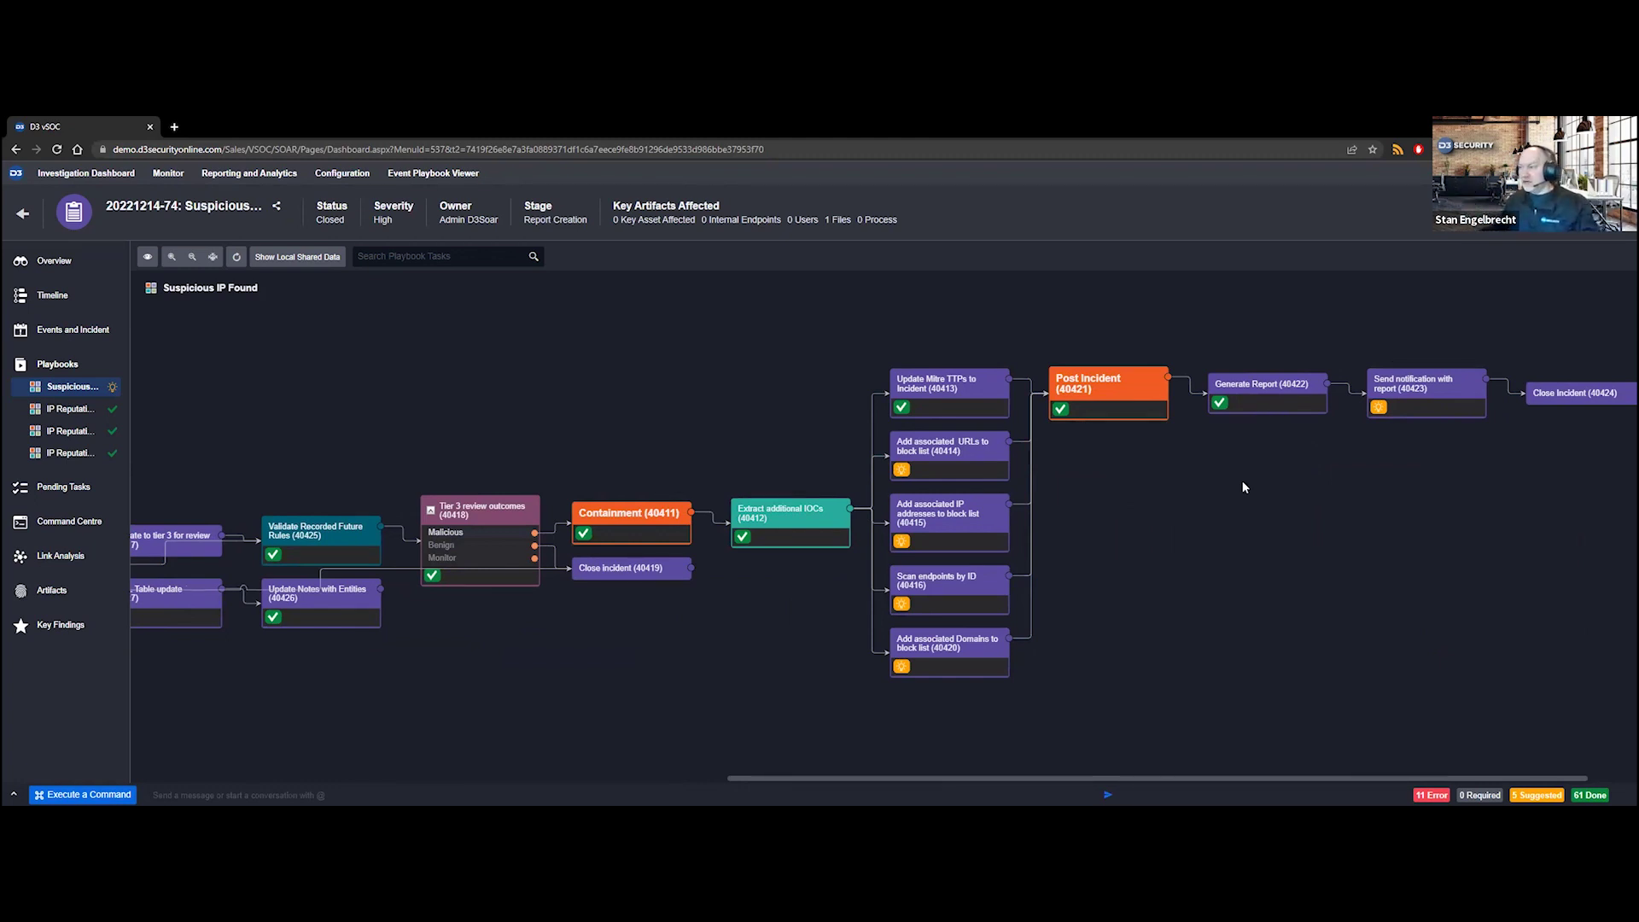
{"action": "scroll", "coordinate": [529, 394], "scroll_direction": "left", "scroll_amount": 3}
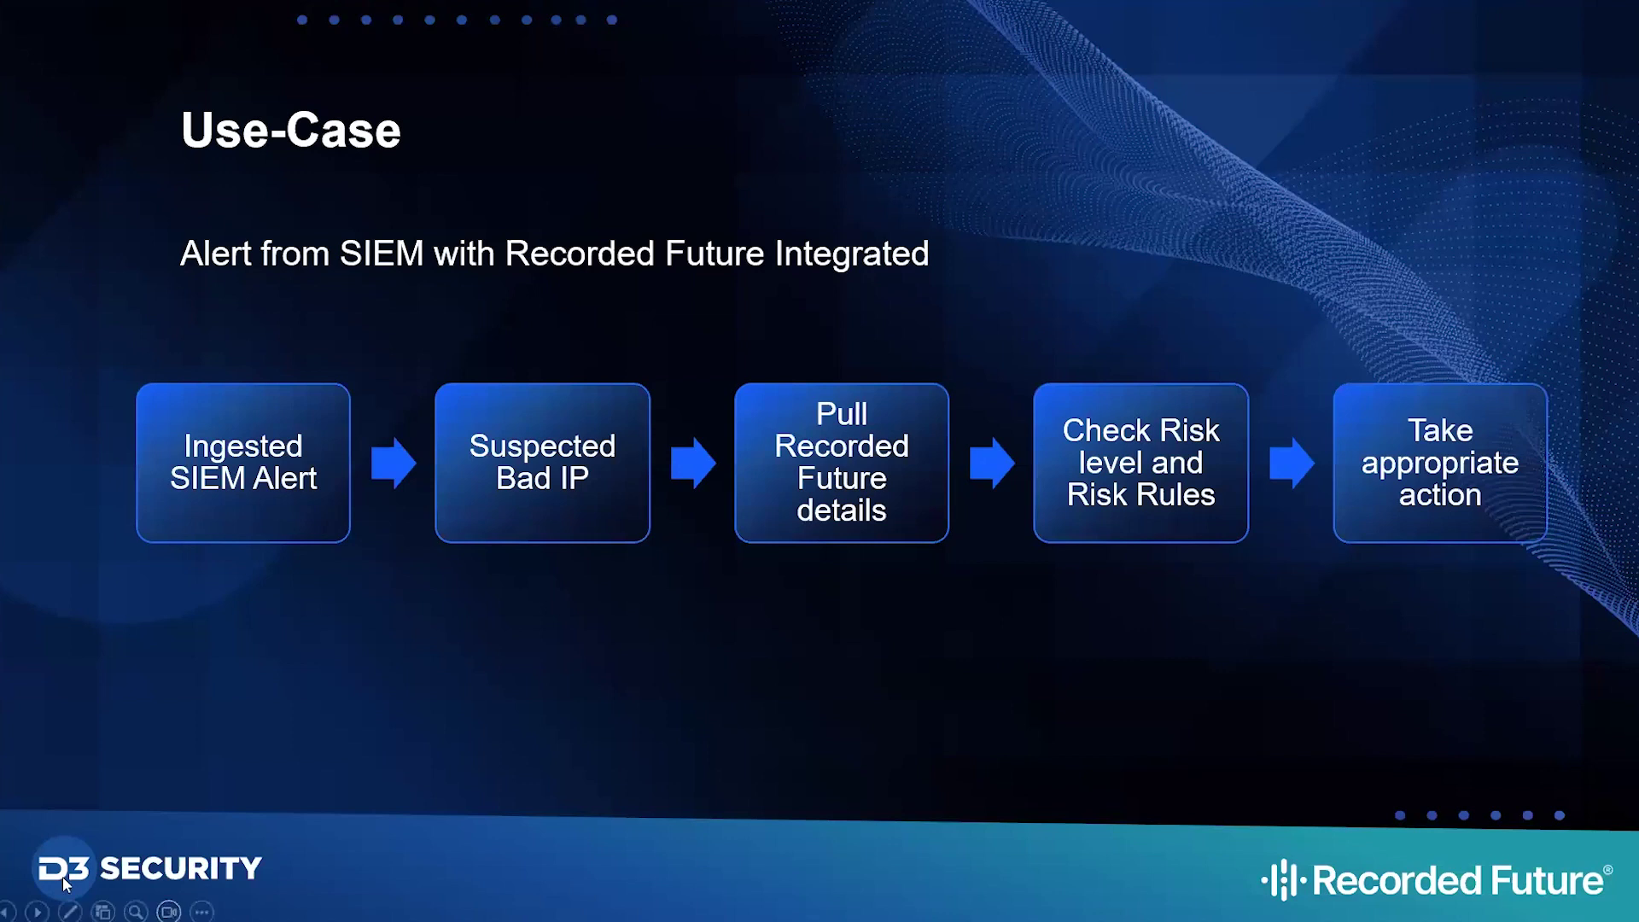
{"action": "key", "text": "Right"}
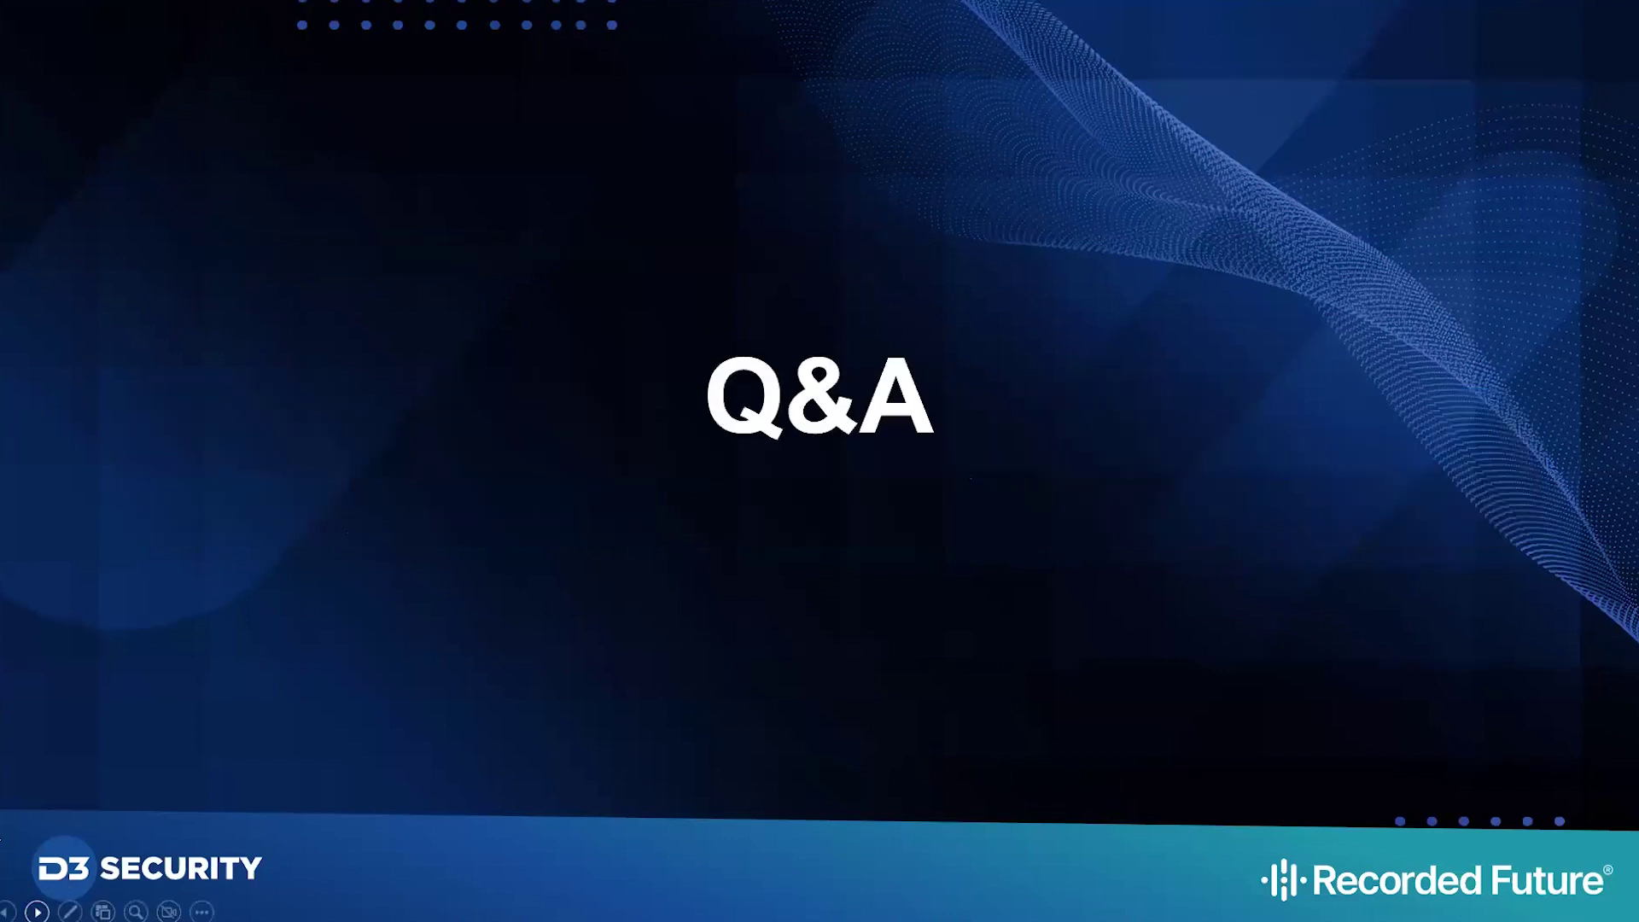